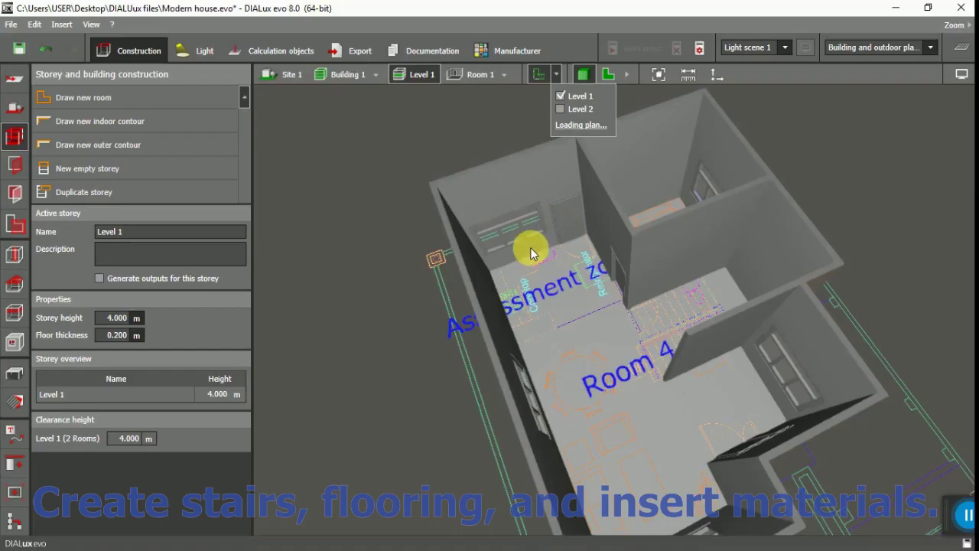
# Switch Level 1 to the floor plan view and open the room element tools
pyautogui.click(611, 74)
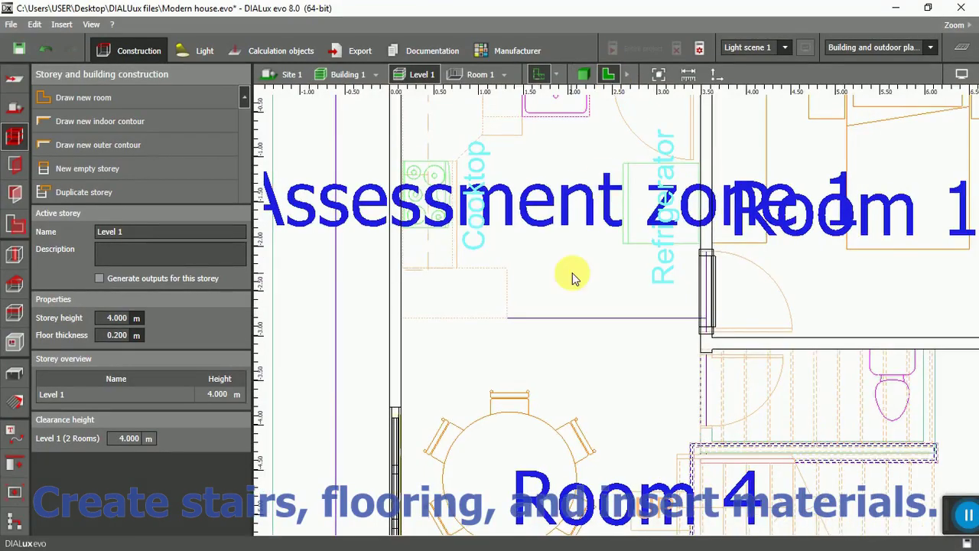
pyautogui.scroll(-5, 573, 272)
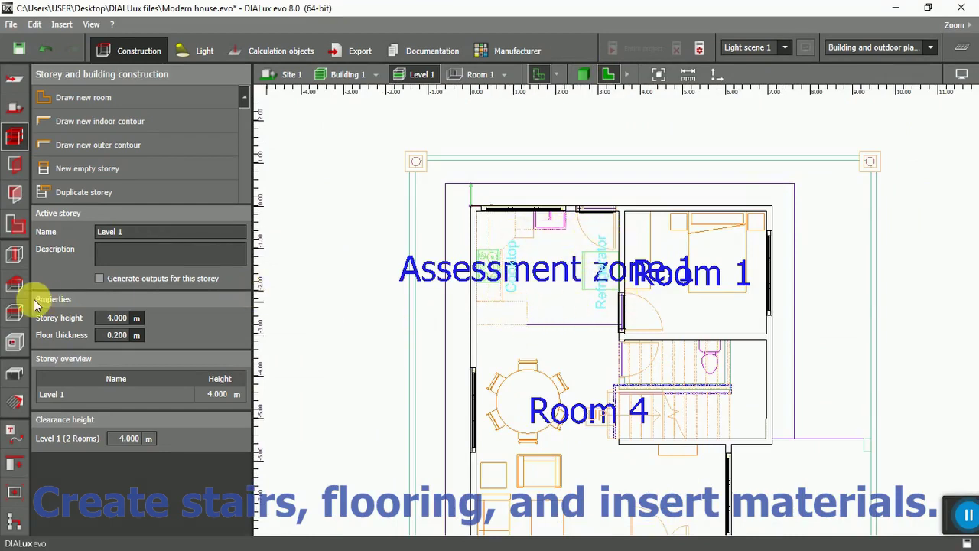
pyautogui.click(14, 228)
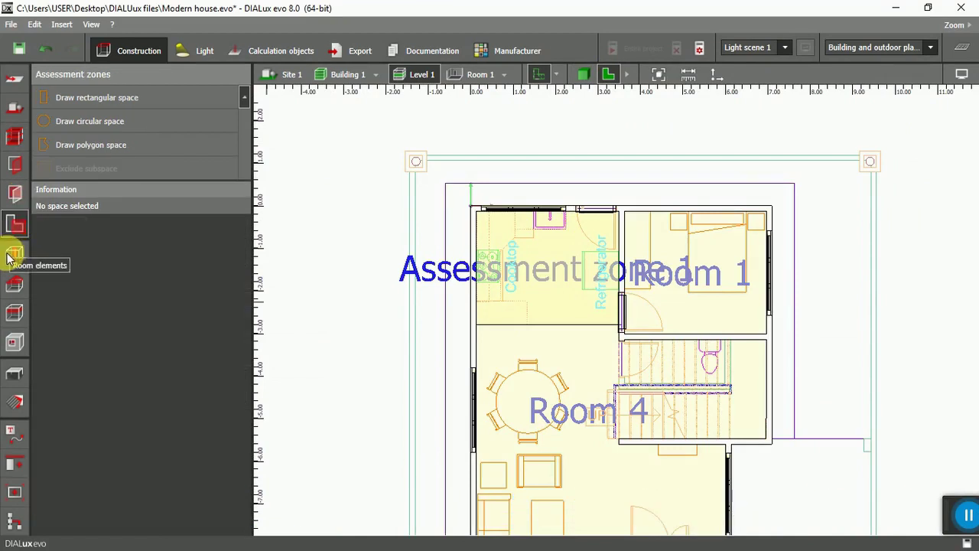
pyautogui.click(11, 256)
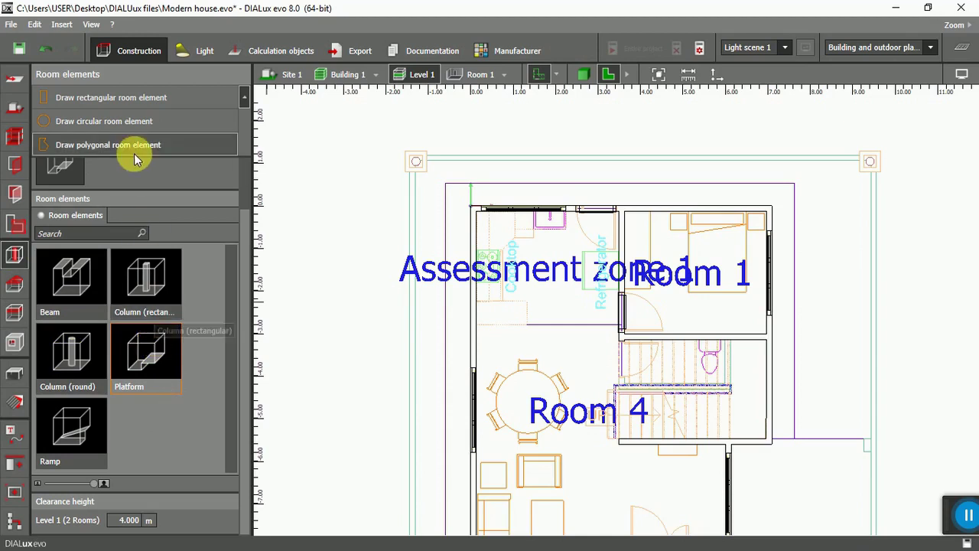
# Draw a rectangular platform about 3.36 m by 2.68 m over the kitchen area, from its inner wall corner to the doorway of Room 1
pyautogui.click(138, 97)
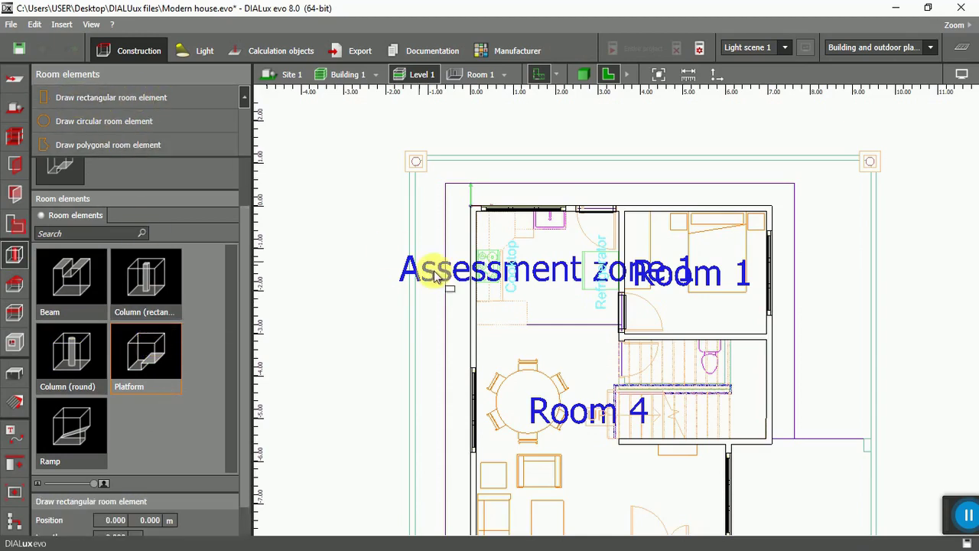
pyautogui.scroll(2, 564, 240)
pyautogui.scroll(4, 431, 212)
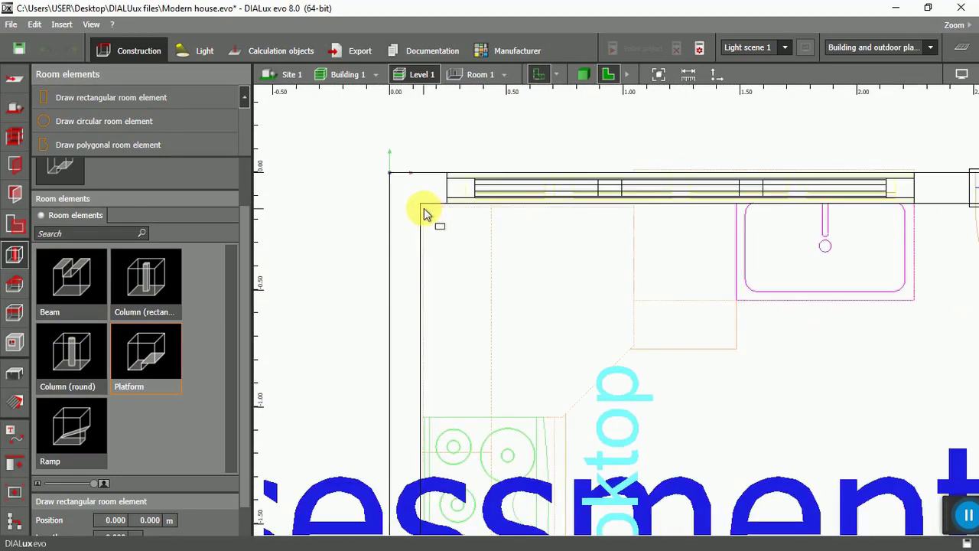
pyautogui.scroll(3, 426, 213)
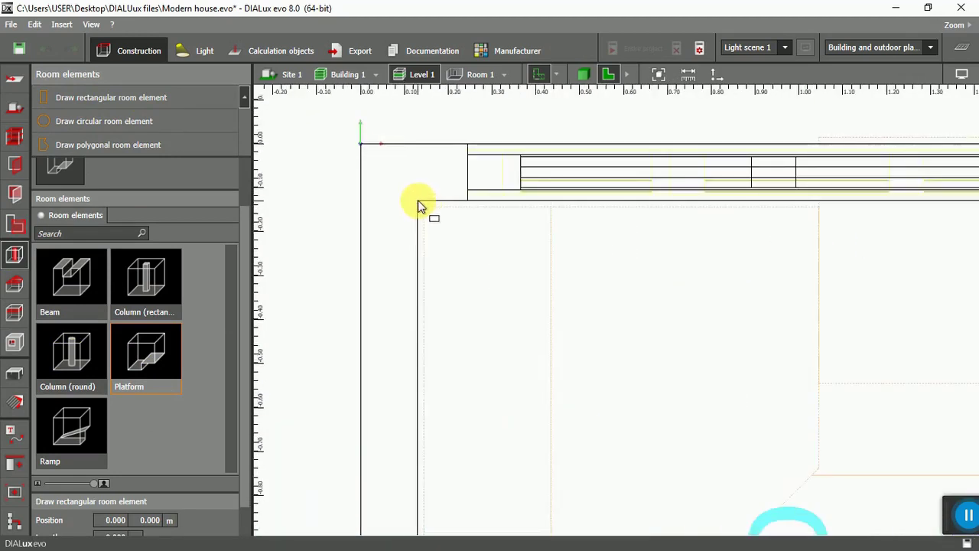
pyautogui.click(417, 203)
pyautogui.scroll(-5, 418, 203)
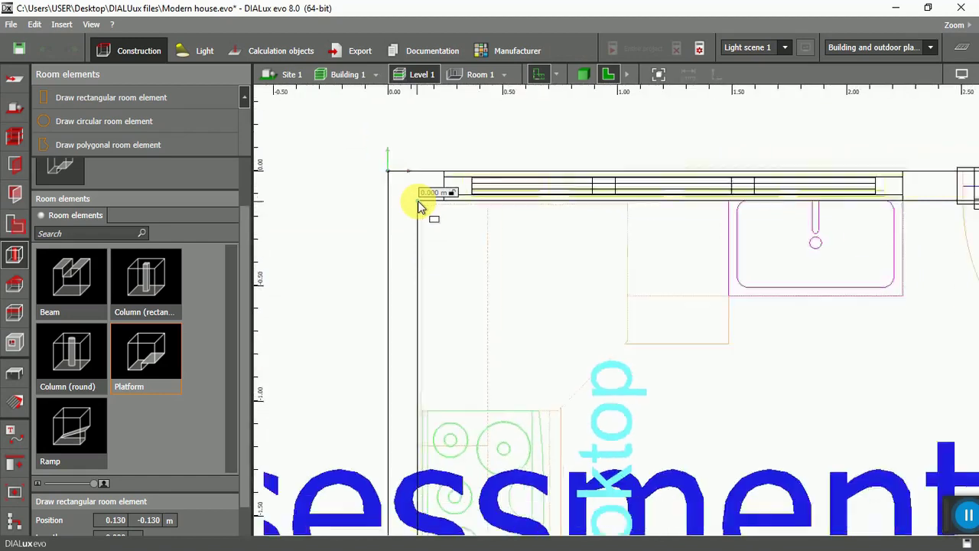
pyautogui.scroll(-3, 418, 201)
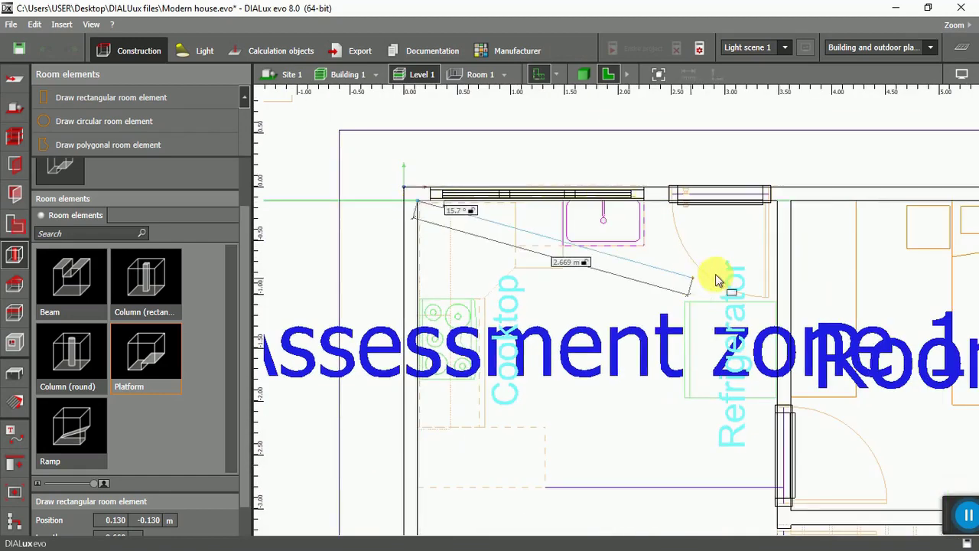
pyautogui.scroll(4, 782, 205)
pyautogui.scroll(4, 779, 201)
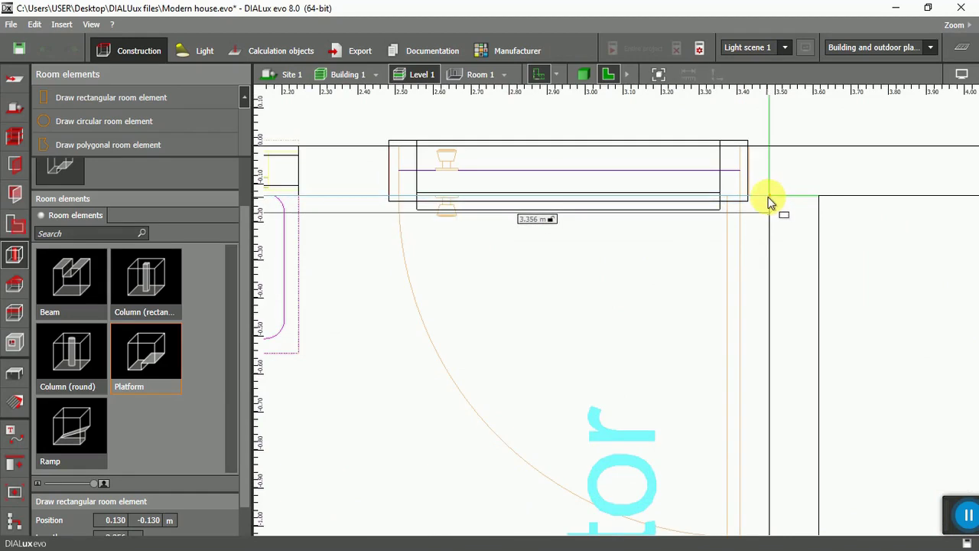
pyautogui.click(769, 200)
pyautogui.scroll(-3, 688, 245)
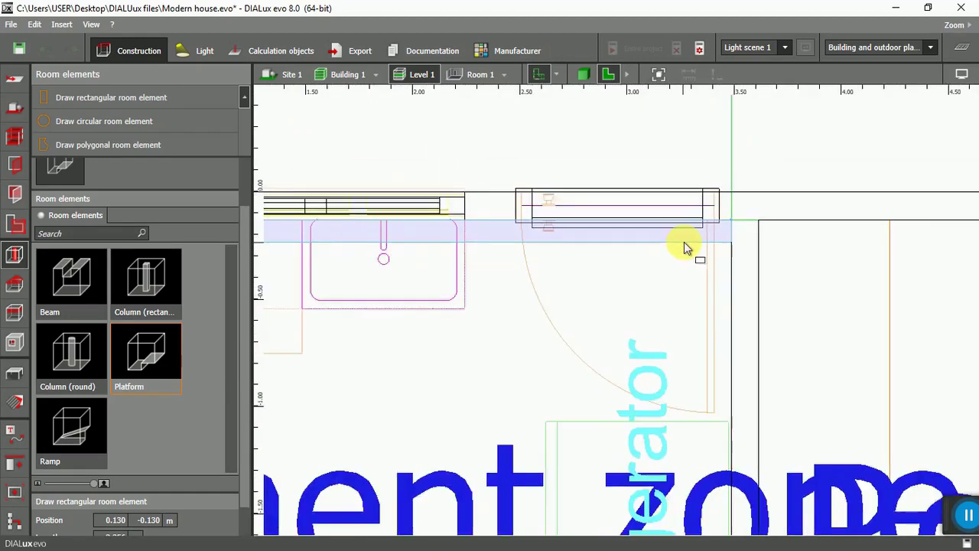
pyautogui.scroll(-2, 684, 227)
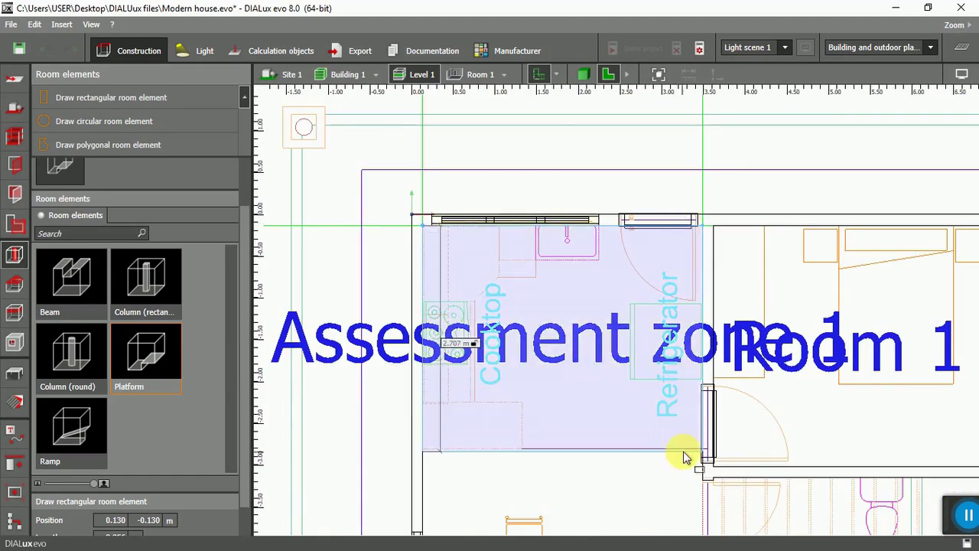
pyautogui.scroll(5, 701, 464)
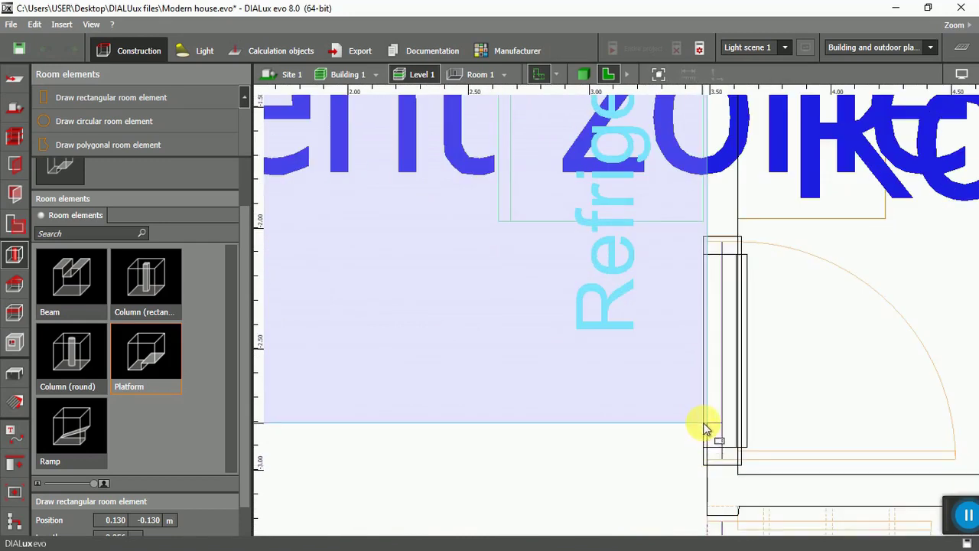
pyautogui.click(705, 423)
pyautogui.scroll(-2, 562, 321)
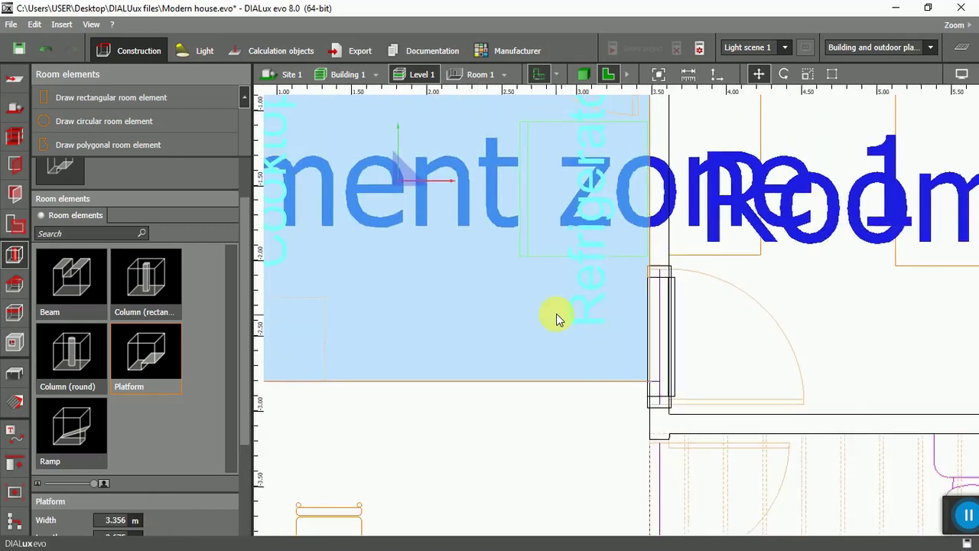
pyautogui.scroll(-2, 556, 320)
# Show the building in 3D and set the kitchen platform's height to 0.01 m
pyautogui.moveTo(247, 339); pyautogui.dragTo(248, 470)
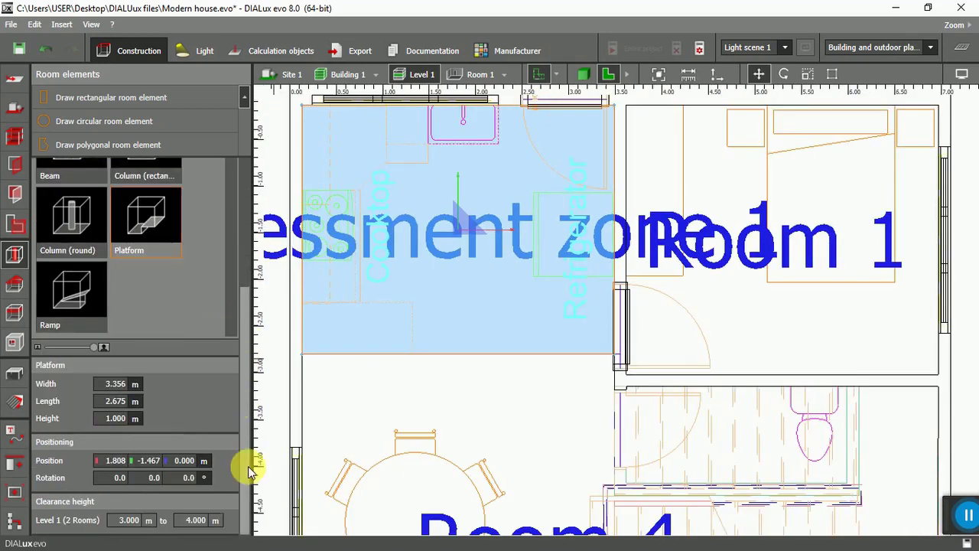
pyautogui.click(117, 418)
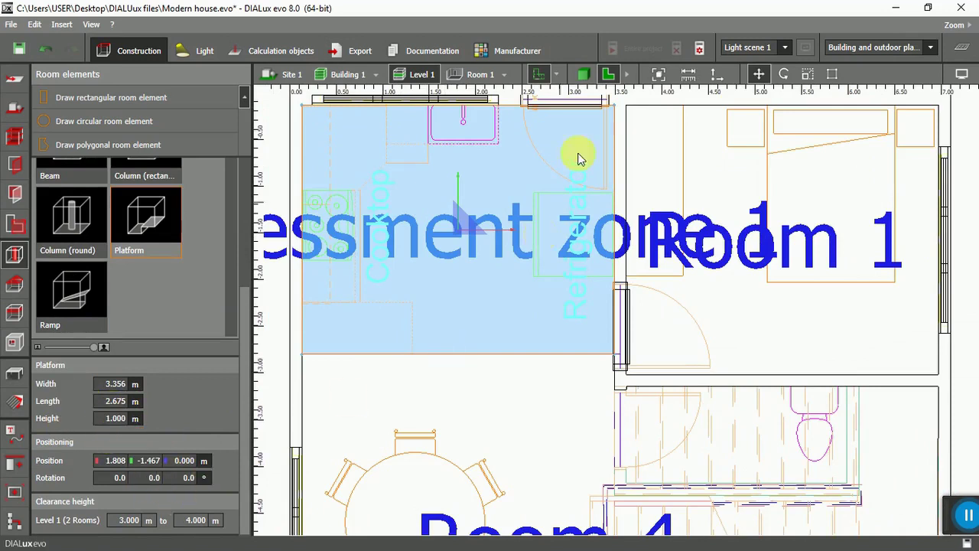
pyautogui.click(583, 75)
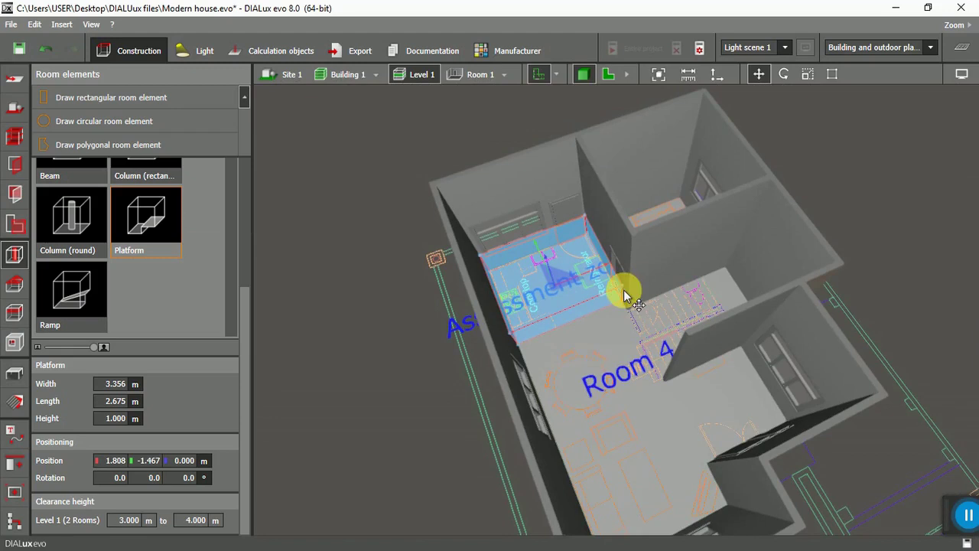
pyautogui.click(601, 363)
pyautogui.moveTo(594, 382); pyautogui.dragTo(574, 341)
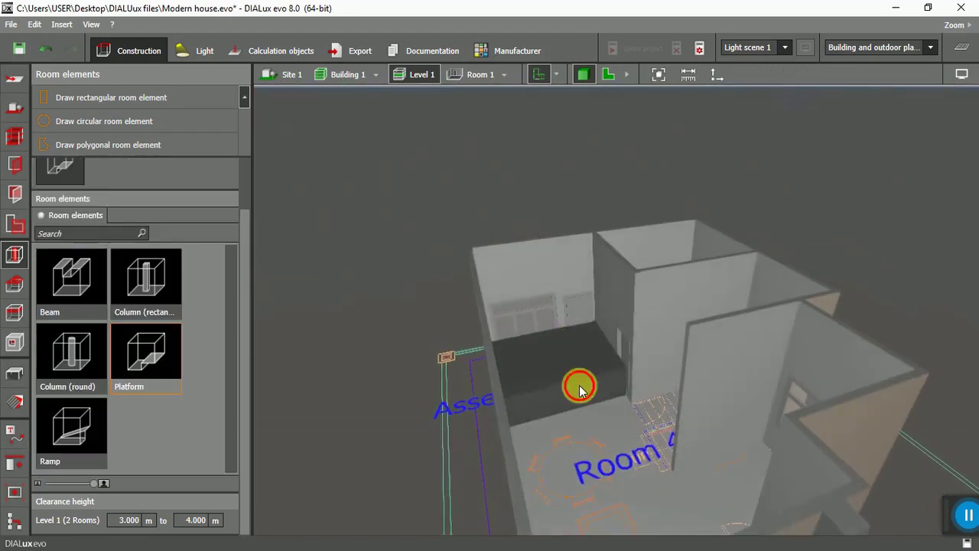
pyautogui.click(596, 417)
pyautogui.click(593, 409)
pyautogui.click(578, 391)
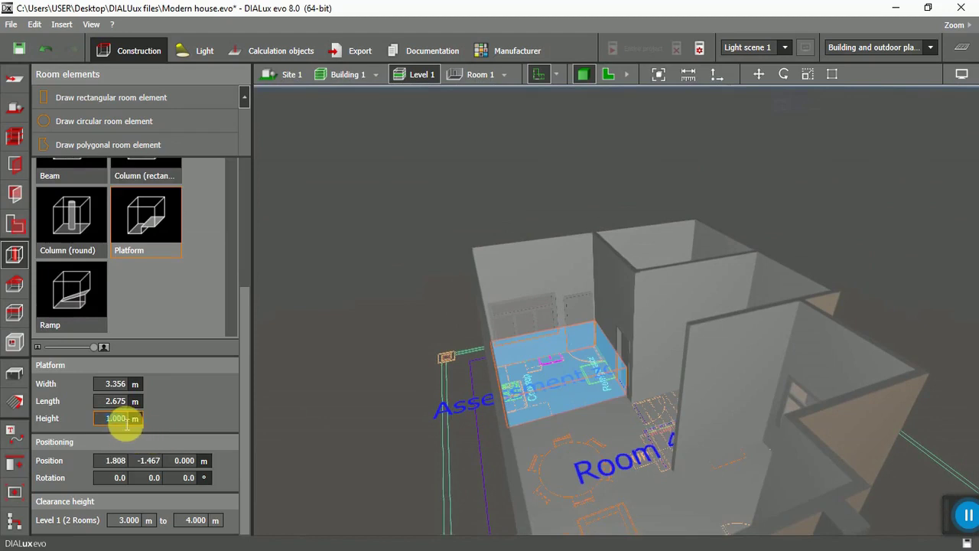
pyautogui.write('0')
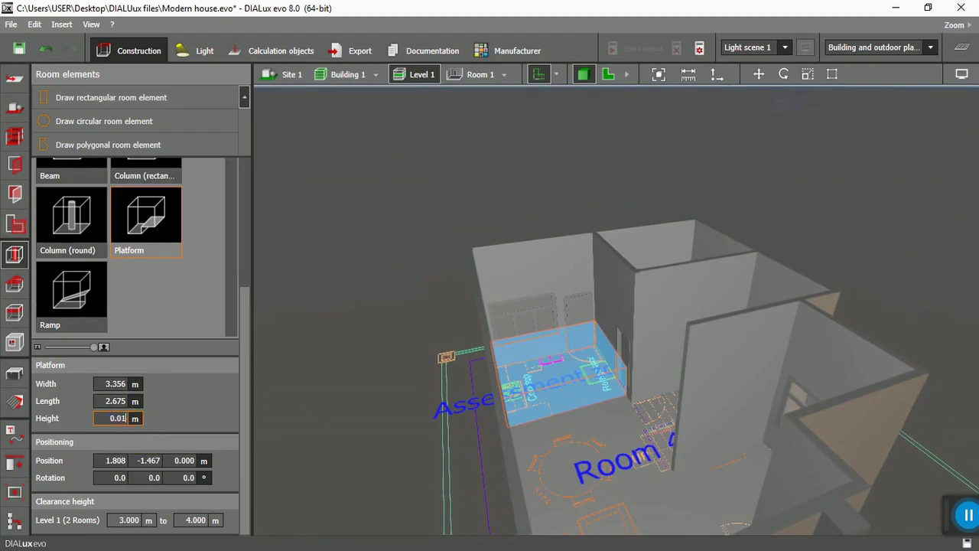
pyautogui.write('.01')
pyautogui.press('Return')
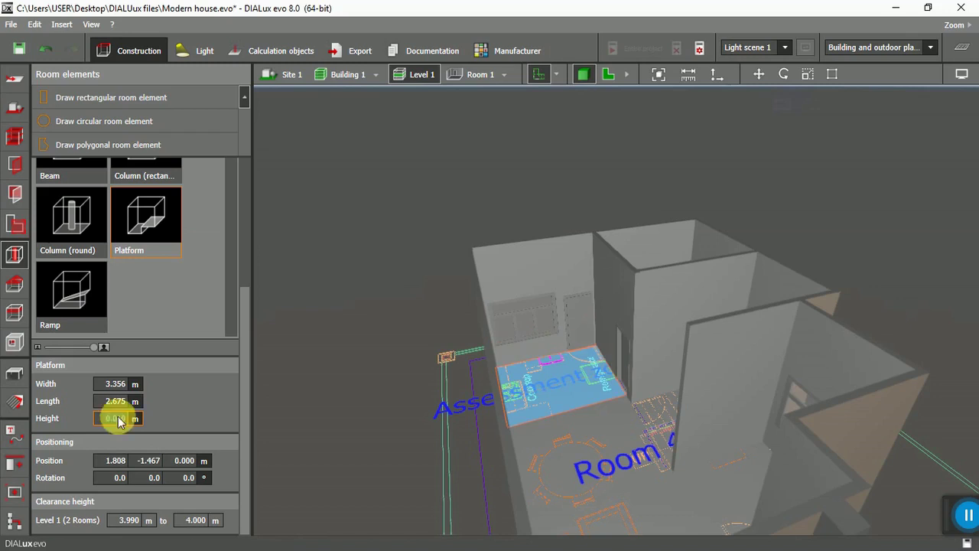
# Examine the thin kitchen platform against the surrounding floor and walls in the 3D model
pyautogui.click(348, 368)
pyautogui.scroll(3, 534, 428)
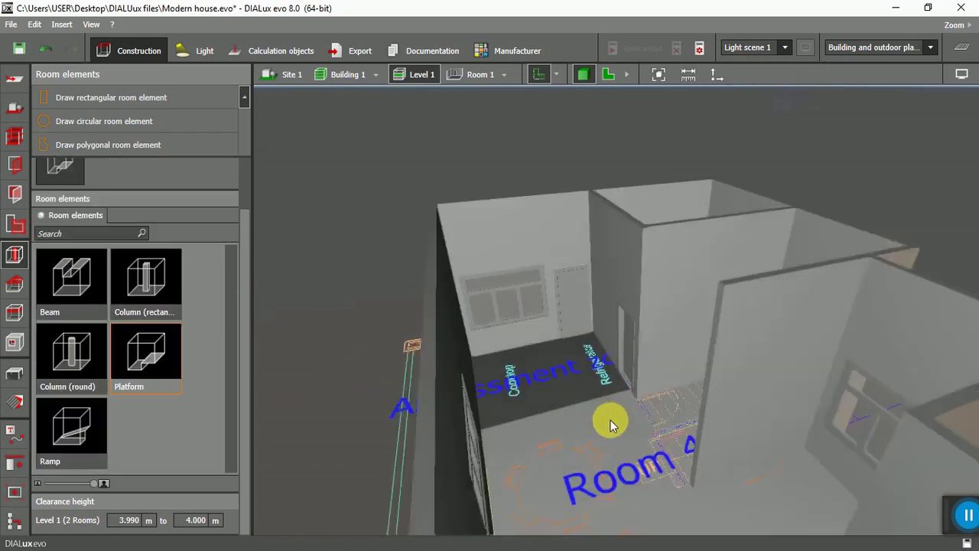
pyautogui.scroll(2, 584, 402)
pyautogui.scroll(-6, 584, 419)
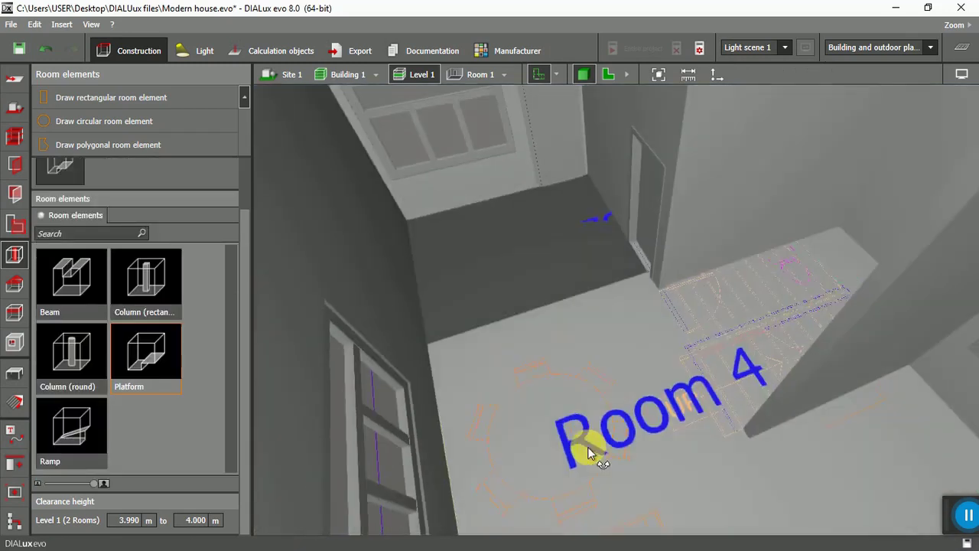
pyautogui.scroll(-1, 574, 348)
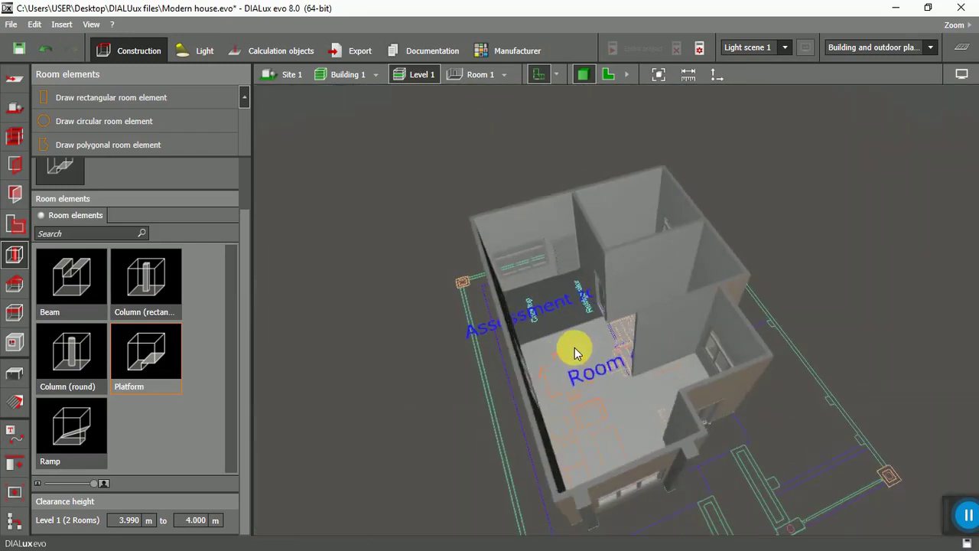
pyautogui.moveTo(418, 344); pyautogui.dragTo(423, 359, button='right')
pyautogui.click(552, 310)
pyautogui.click(436, 381)
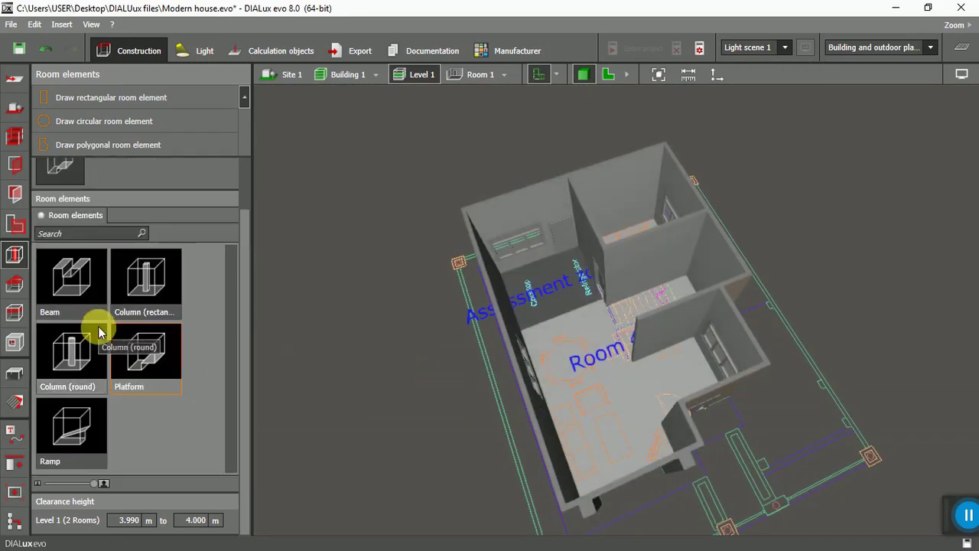
# Choose the "Tiles, square, white" texture from the indoor floor tiles in the material catalog
pyautogui.click(16, 399)
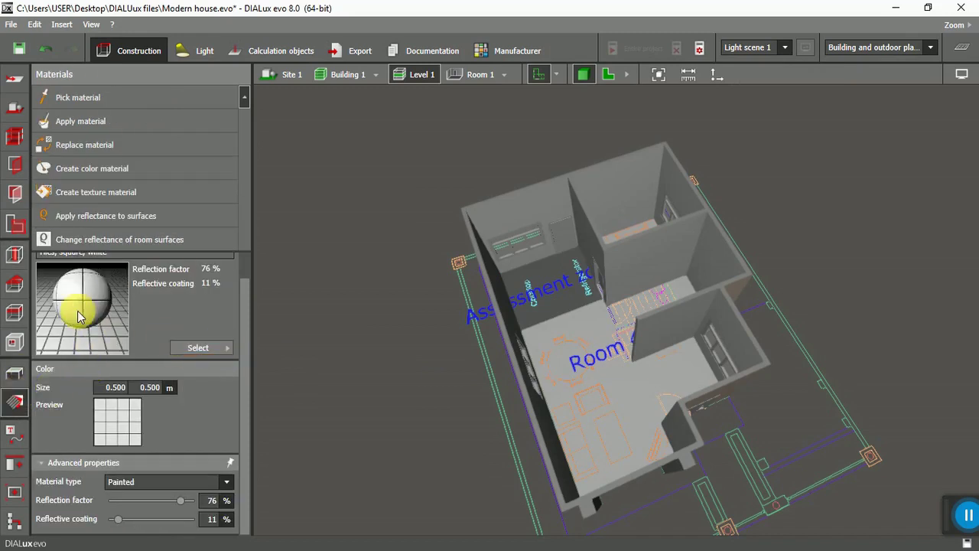
pyautogui.click(228, 348)
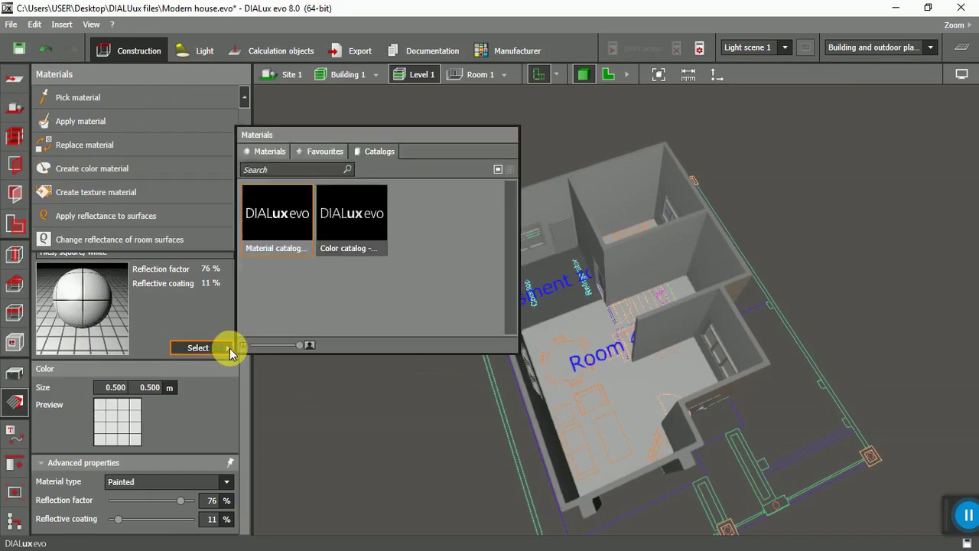
pyautogui.click(285, 228)
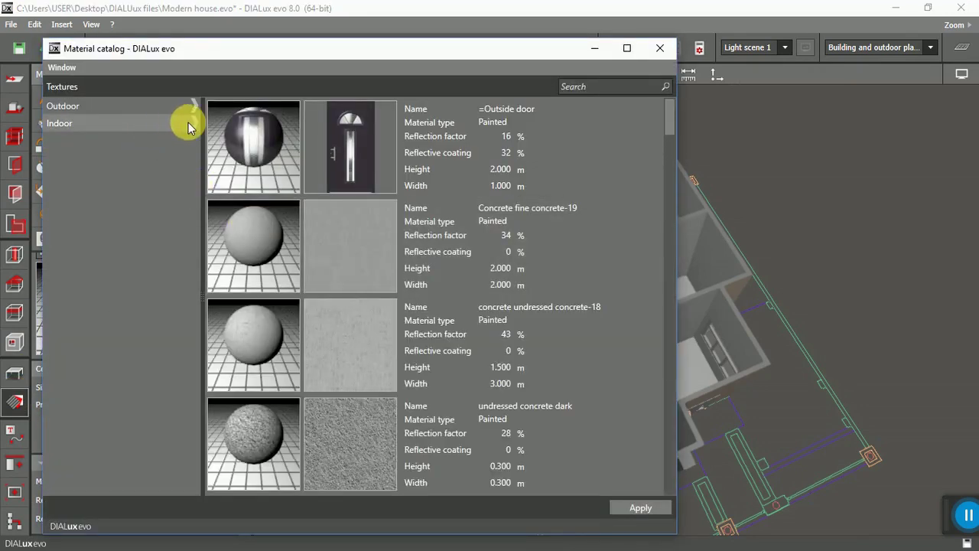
pyautogui.click(188, 122)
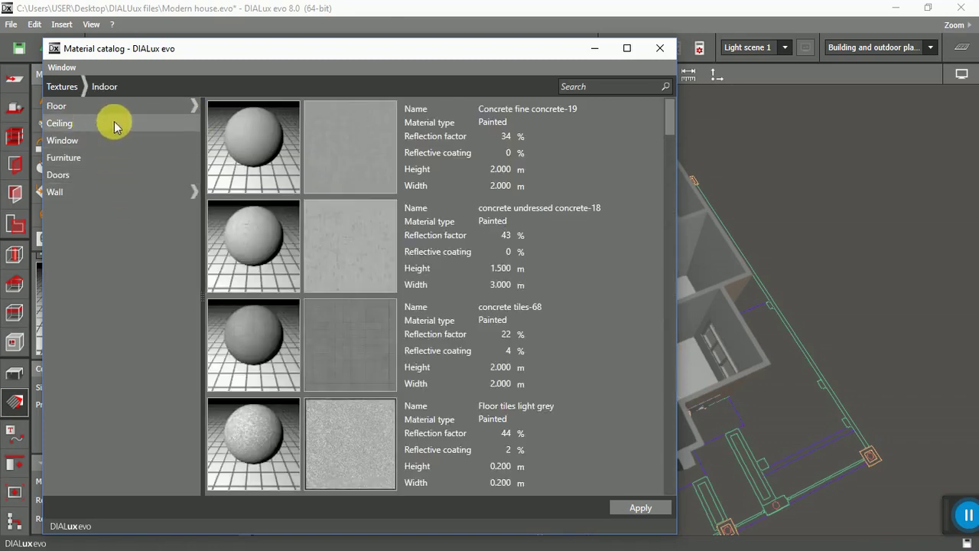
pyautogui.click(193, 105)
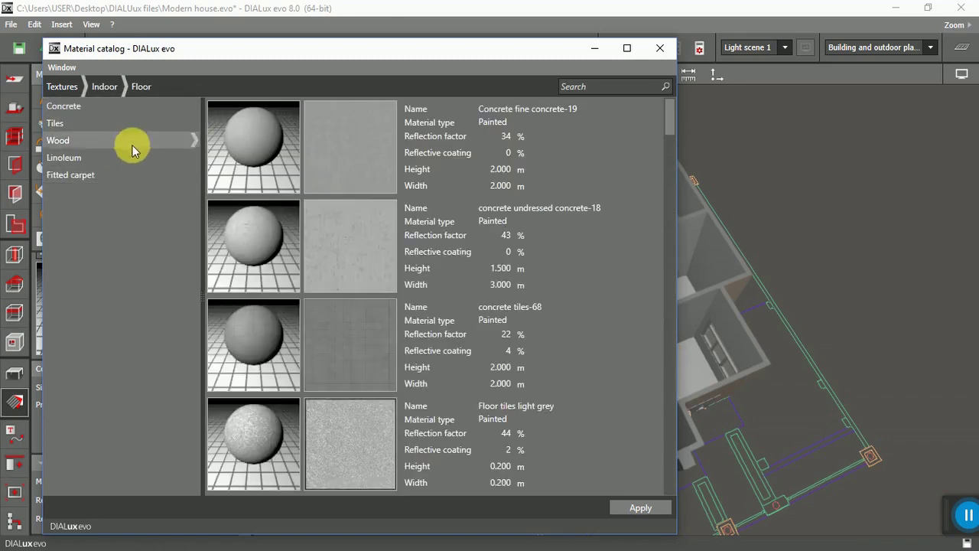
pyautogui.click(85, 122)
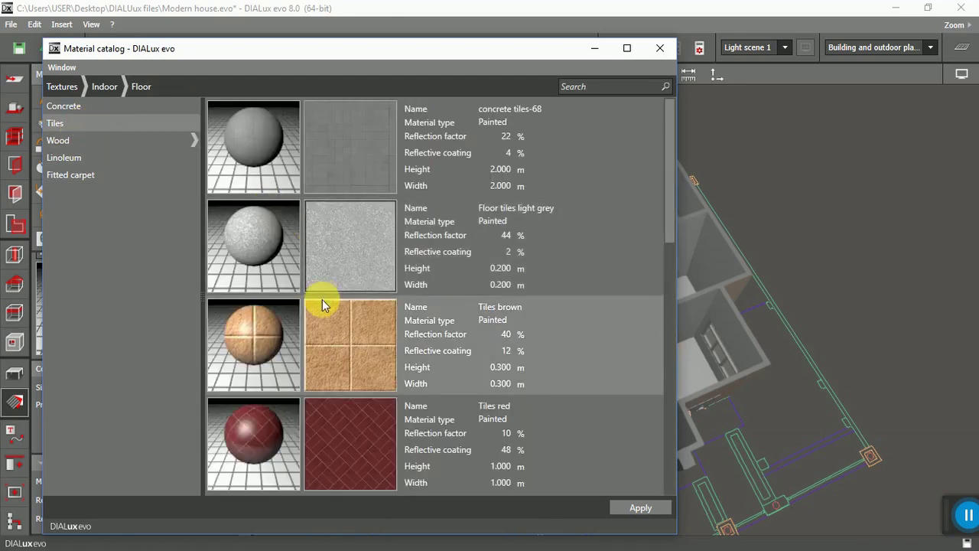
pyautogui.scroll(-6, 322, 299)
pyautogui.scroll(3, 322, 299)
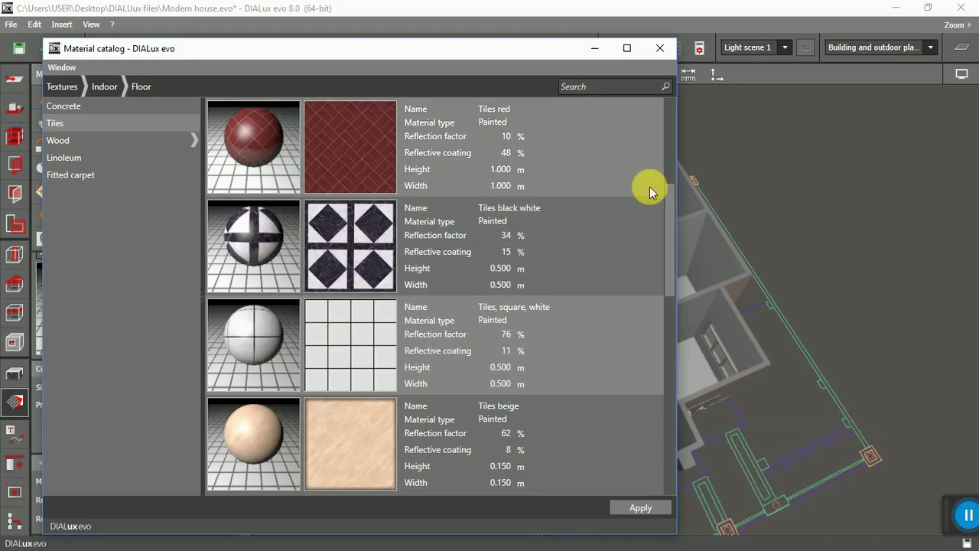
pyautogui.click(642, 504)
pyautogui.click(659, 48)
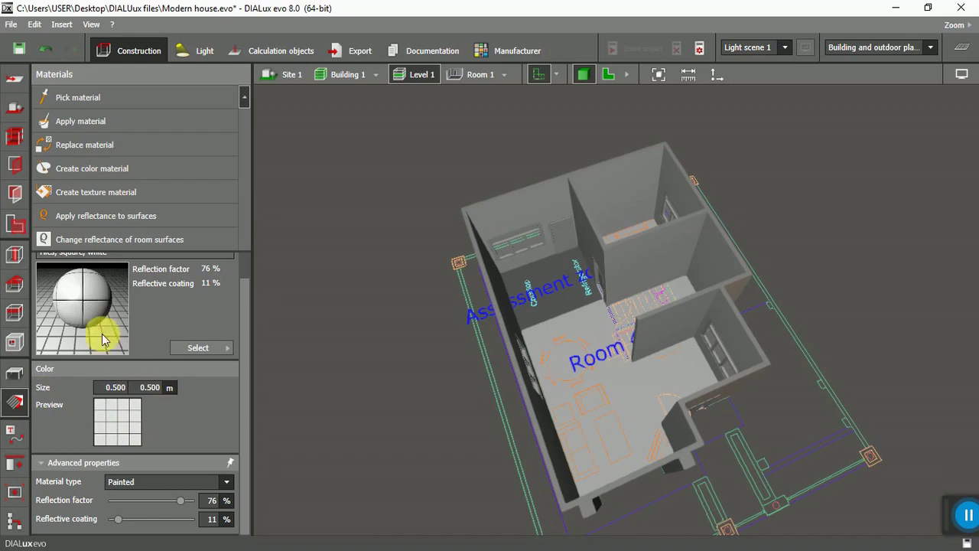
# Apply the white square tile material to the top surface of the kitchen platform
pyautogui.moveTo(81, 304); pyautogui.dragTo(480, 338)
pyautogui.moveTo(562, 299); pyautogui.dragTo(562, 299)
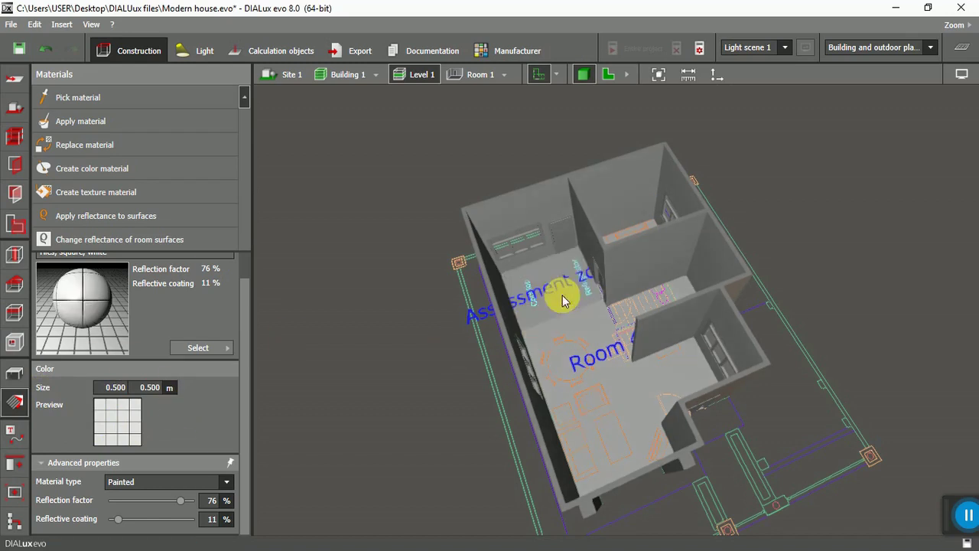
pyautogui.scroll(1, 581, 265)
pyautogui.scroll(1, 573, 282)
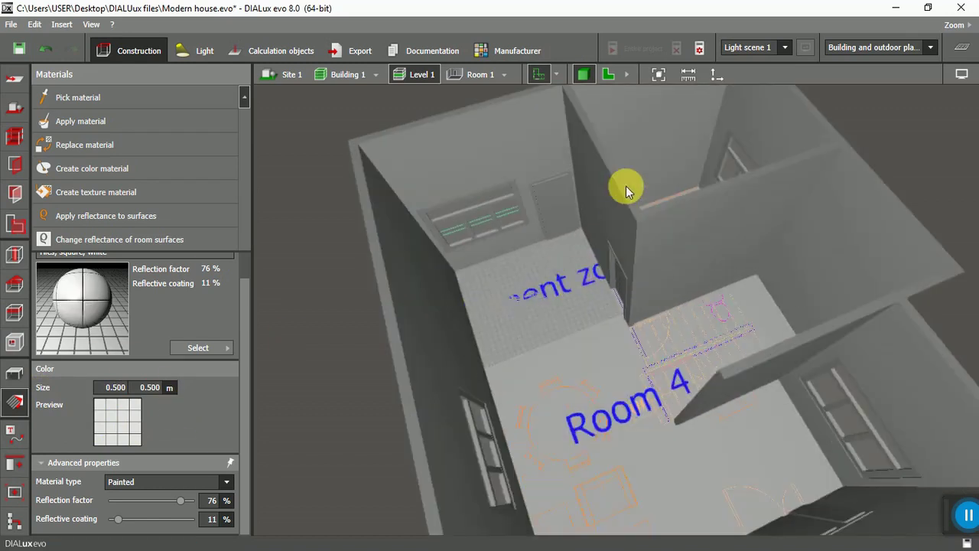
# Examine the white-tiled kitchen platform in plan and 3D, checking its surface against the adjoining Room 4 floor
pyautogui.click(609, 74)
pyautogui.scroll(-3, 546, 264)
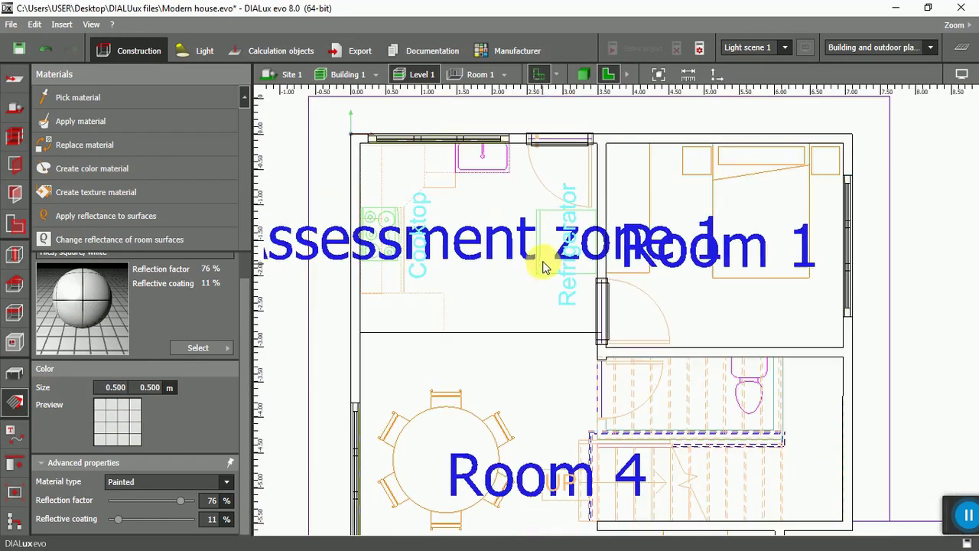
pyautogui.click(584, 75)
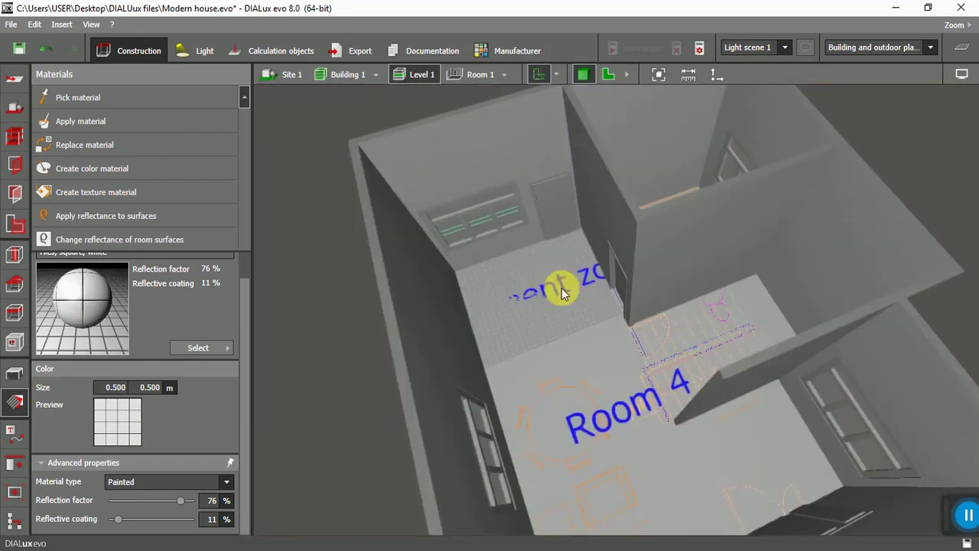
pyautogui.scroll(3, 536, 317)
pyautogui.click(568, 369)
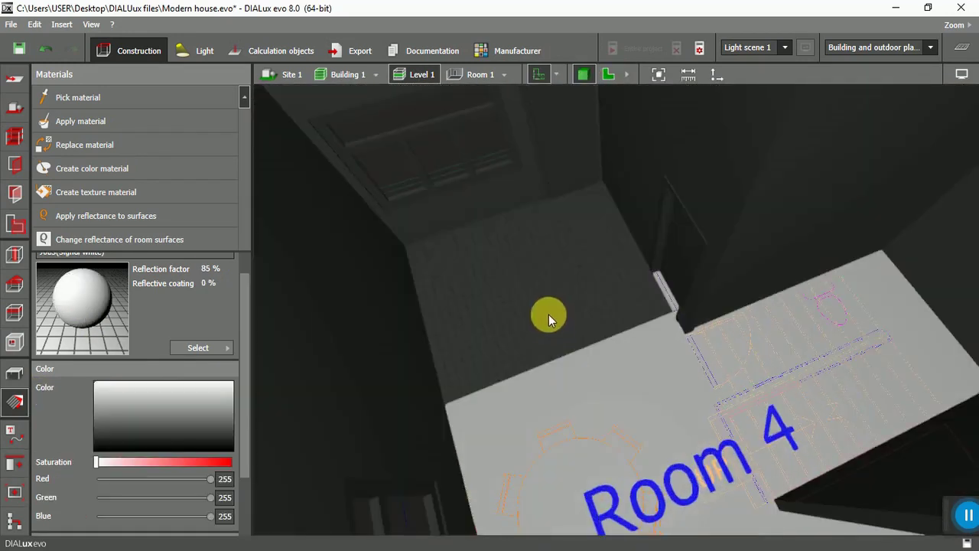
pyautogui.scroll(1, 581, 375)
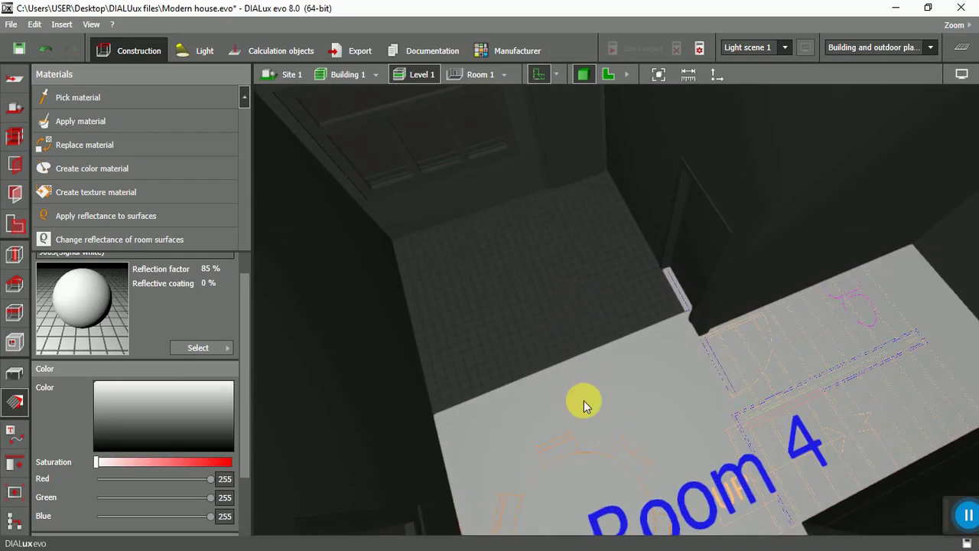
pyautogui.scroll(-2, 584, 400)
pyautogui.click(565, 316)
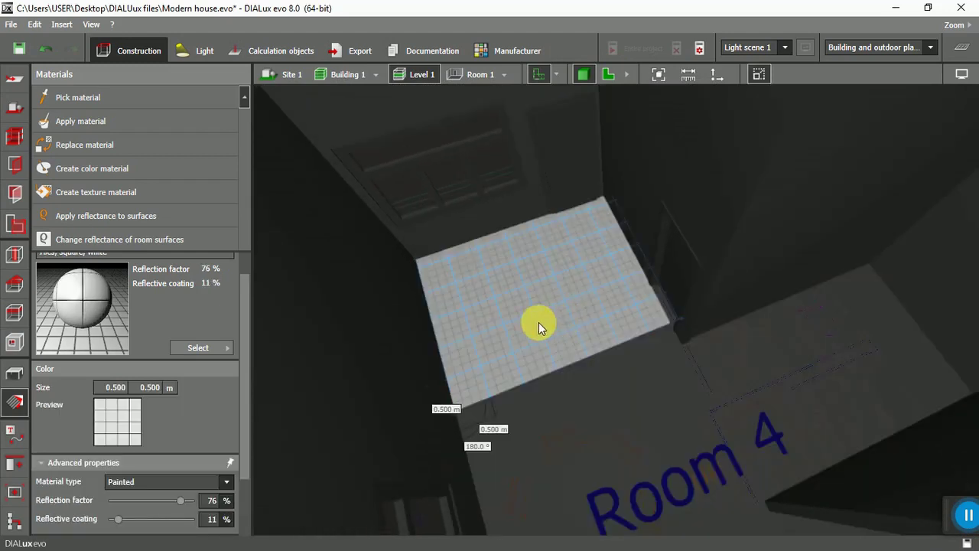
pyautogui.scroll(1, 528, 333)
pyautogui.scroll(-5, 562, 307)
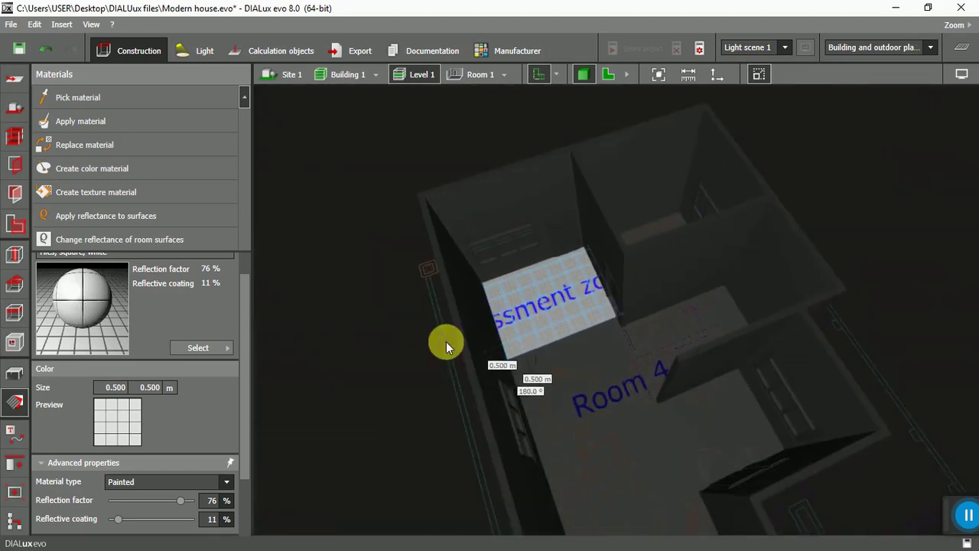
pyautogui.click(378, 380)
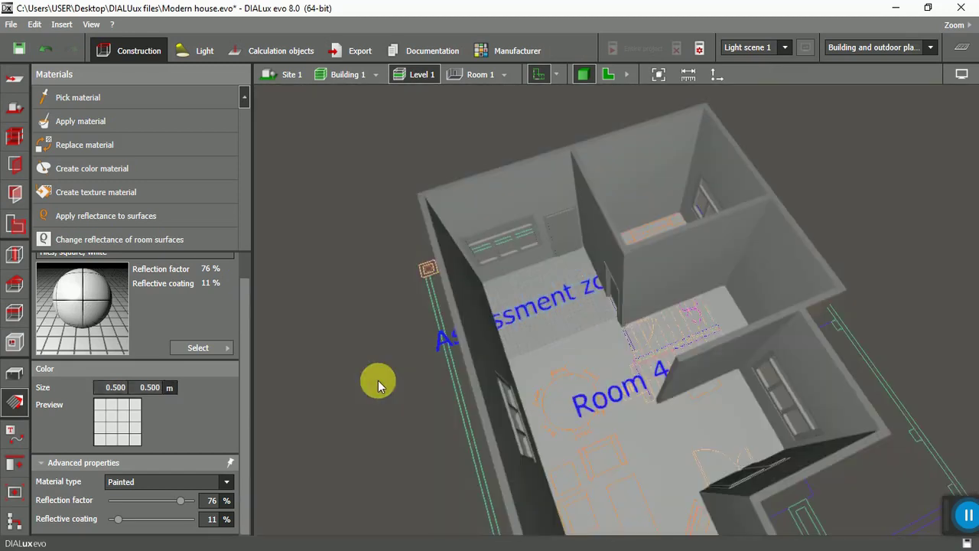
# Try to set the white square tile texture's size to 0.6 by 0.6 m
pyautogui.click(564, 323)
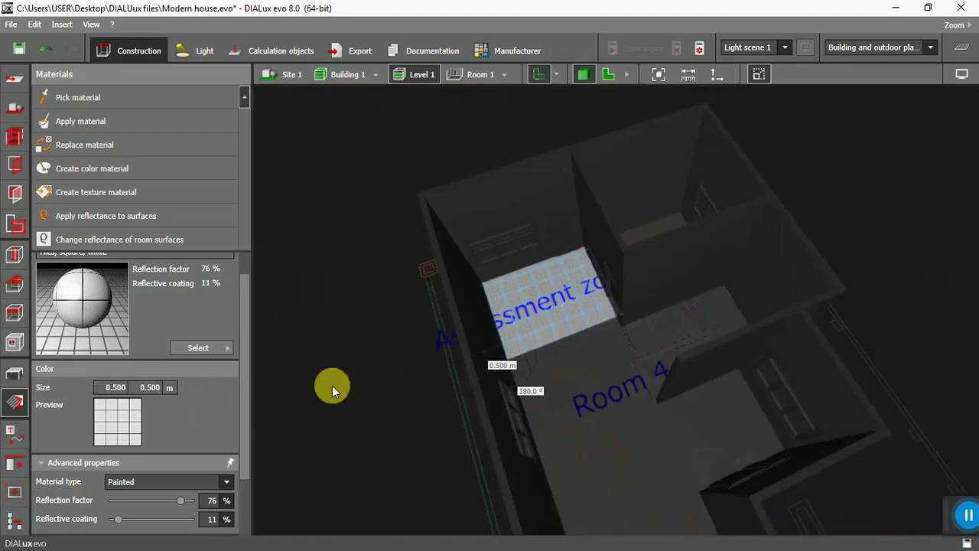
pyautogui.click(126, 390)
pyautogui.click(329, 428)
pyautogui.scroll(-3, 329, 428)
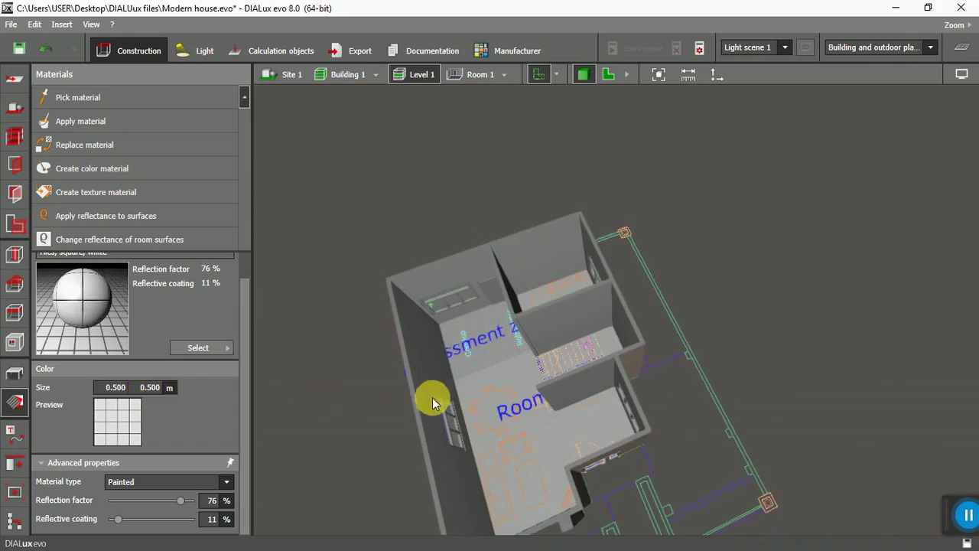
pyautogui.click(119, 388)
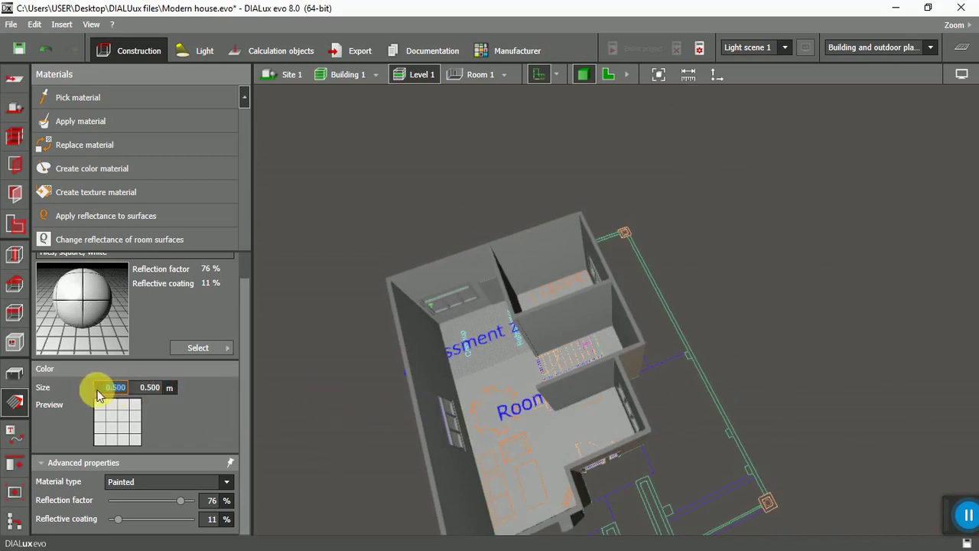
pyautogui.write('0.6')
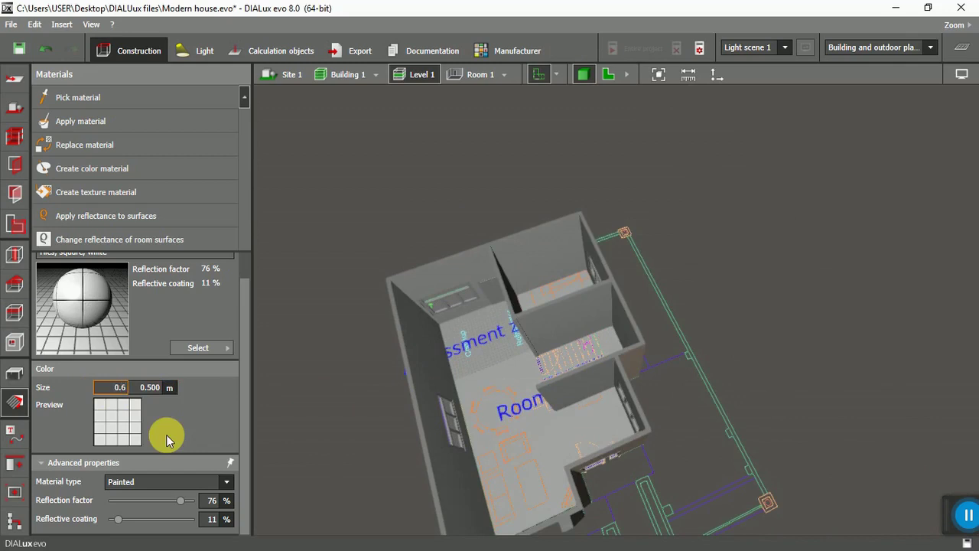
pyautogui.press('Return')
pyautogui.click(161, 387)
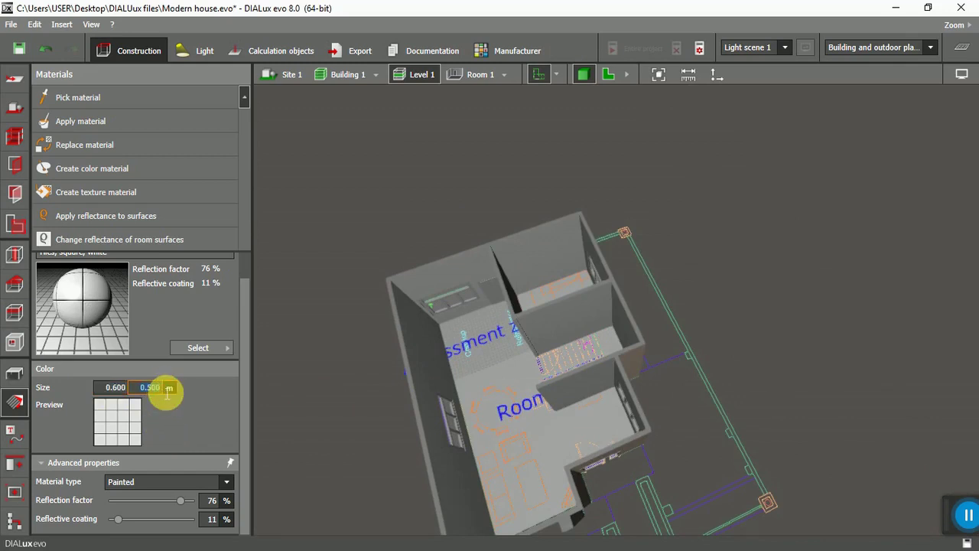
pyautogui.write('0')
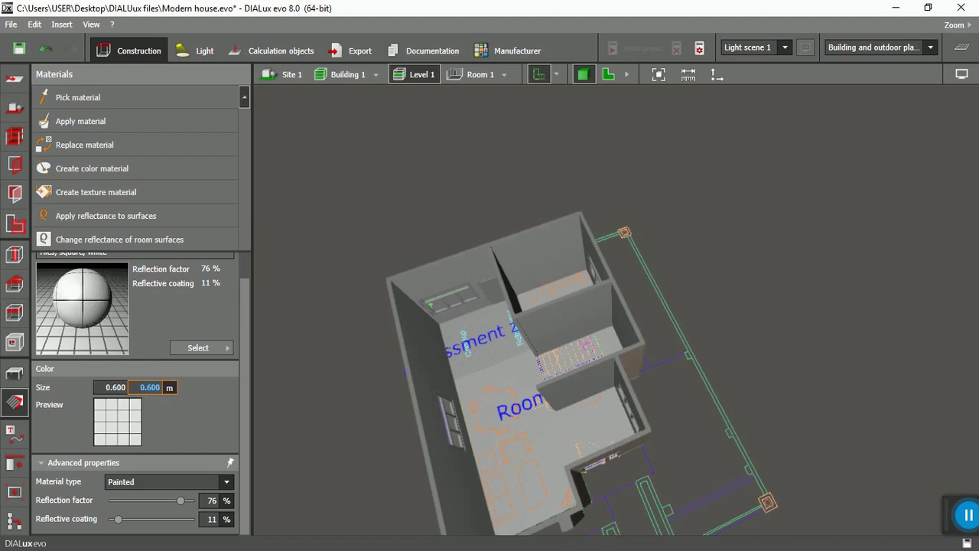
# Inspect the tile pattern and texture size on the kitchen platform's surface in the 3D model
pyautogui.scroll(2, 486, 365)
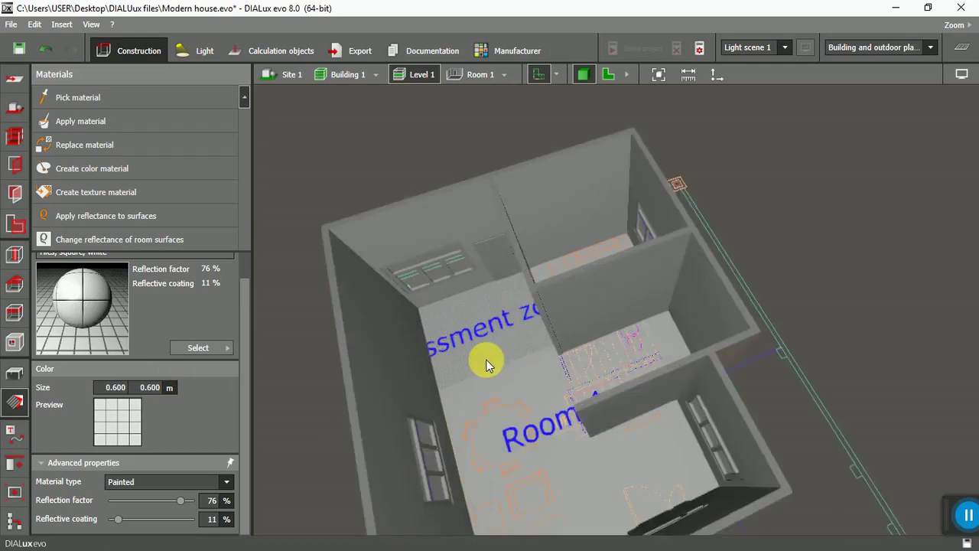
pyautogui.scroll(3, 487, 365)
pyautogui.click(467, 355)
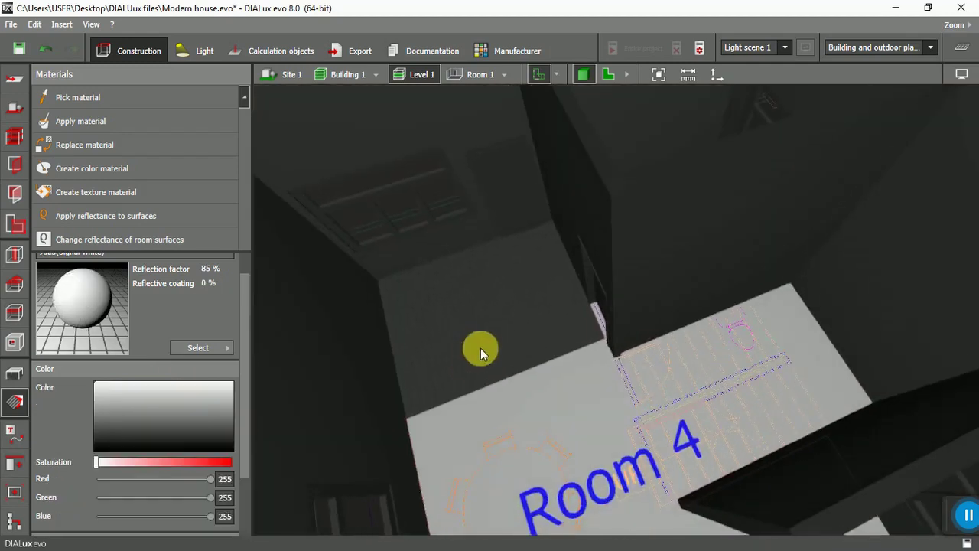
pyautogui.click(480, 348)
pyautogui.scroll(-5, 555, 371)
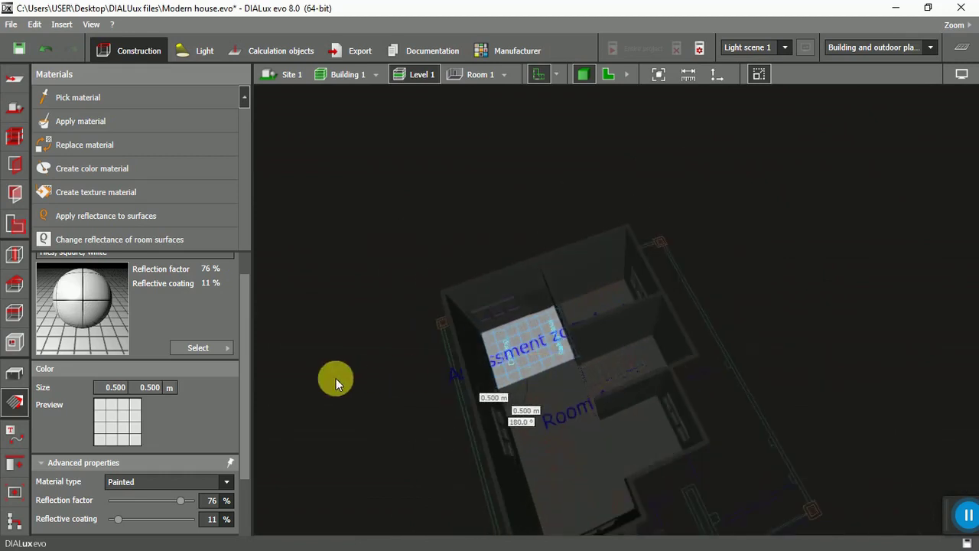
pyautogui.click(336, 378)
pyautogui.scroll(-3, 478, 245)
pyautogui.moveTo(428, 351); pyautogui.dragTo(449, 350, button='right')
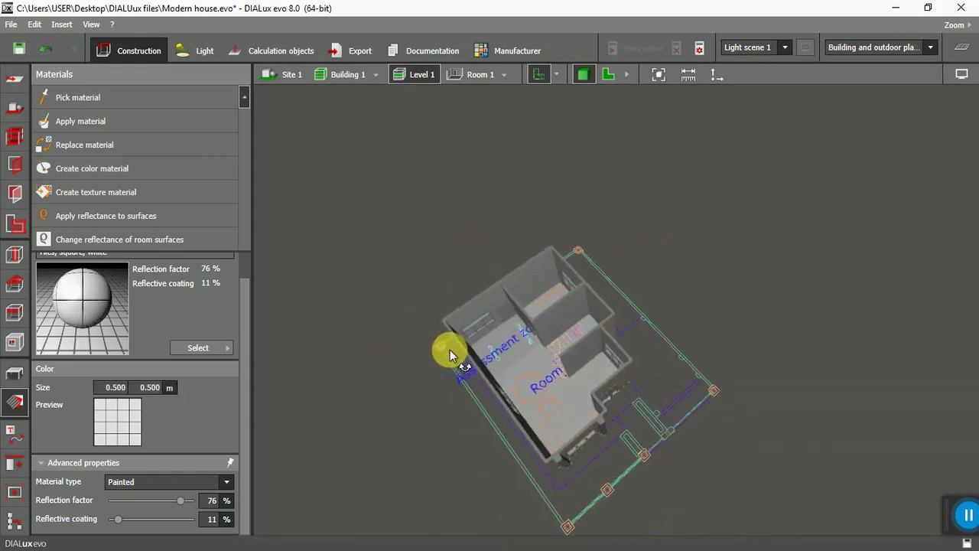
# Browse the indoor wood floor textures in the material catalog
pyautogui.click(224, 349)
pyautogui.click(284, 217)
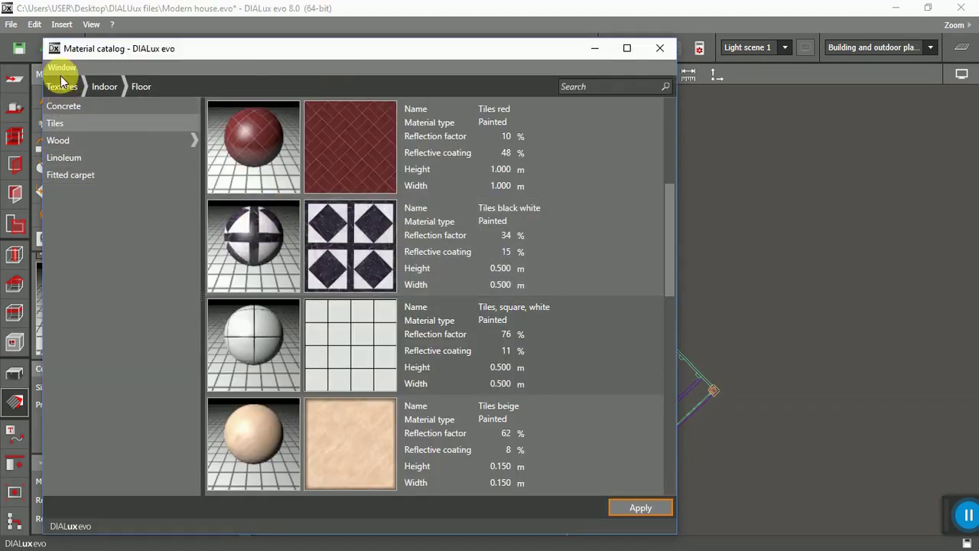
pyautogui.click(138, 86)
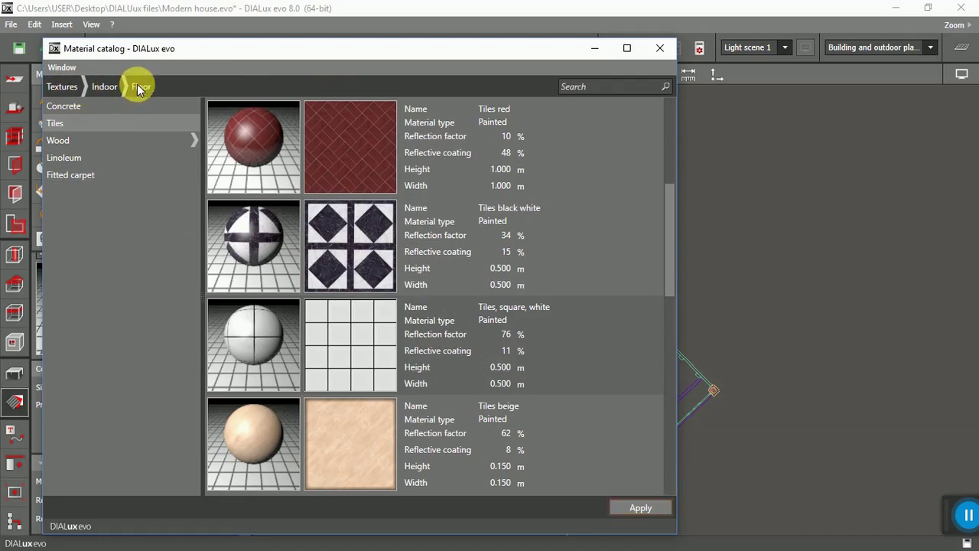
pyautogui.click(127, 140)
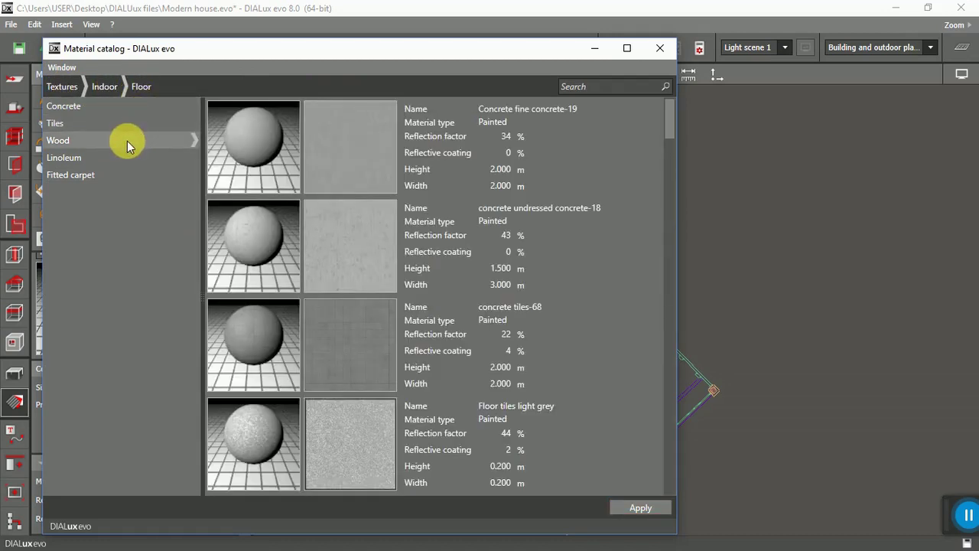
pyautogui.scroll(-7, 366, 249)
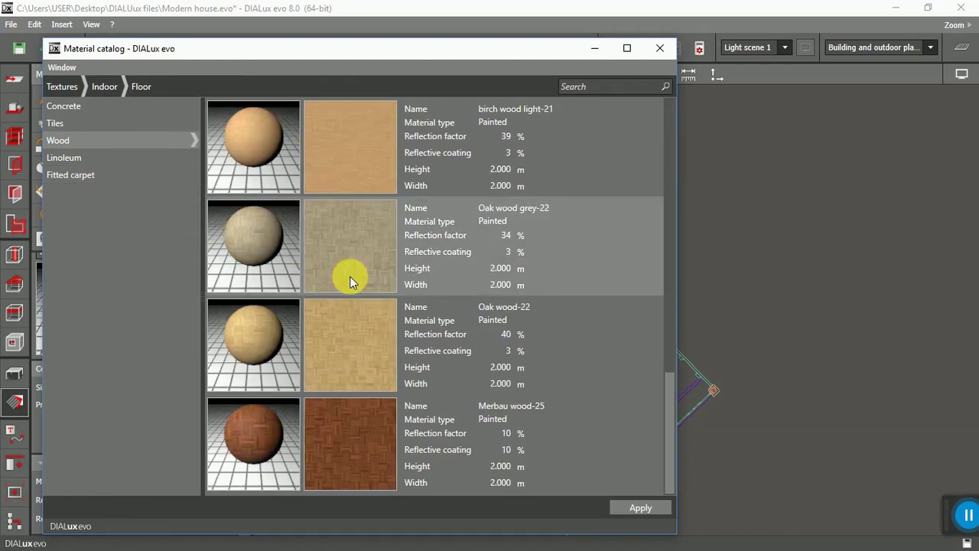
pyautogui.scroll(7, 350, 276)
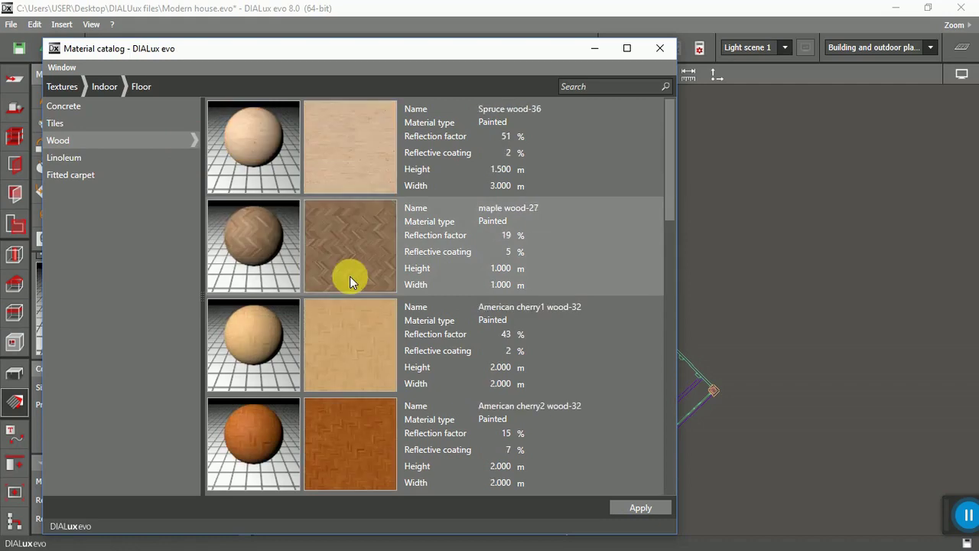
pyautogui.scroll(-5, 350, 276)
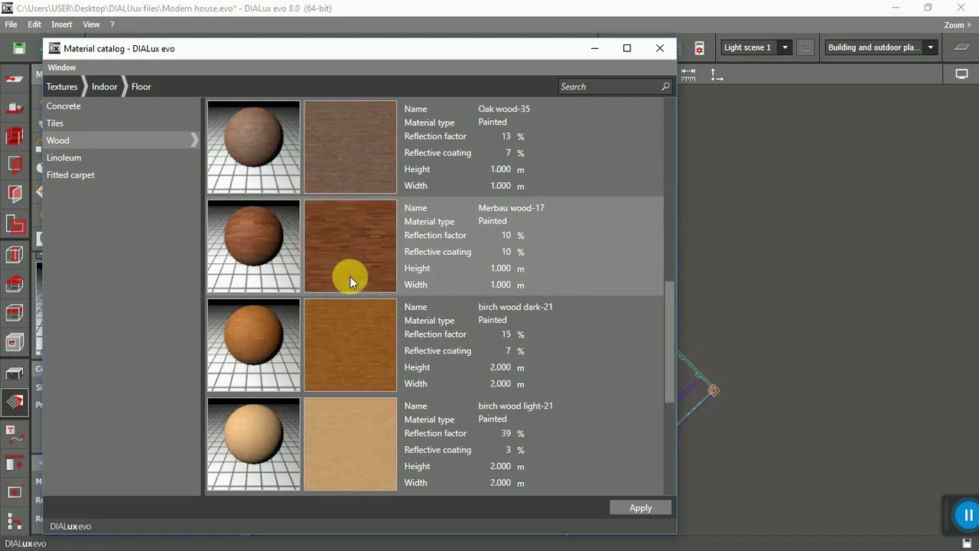
pyautogui.scroll(-1, 349, 277)
pyautogui.scroll(2, 349, 276)
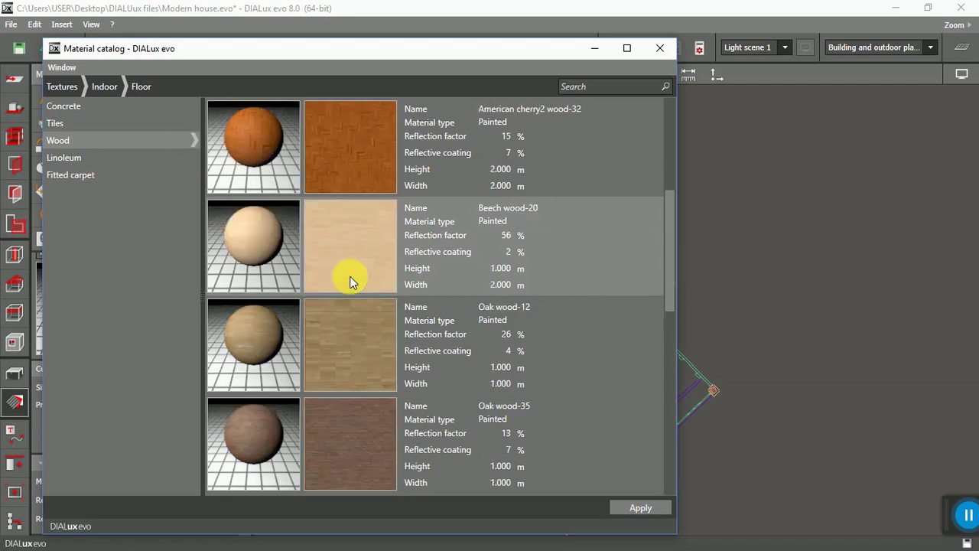
pyautogui.scroll(2, 349, 276)
# Choose the "walnut reddish" texture from the indoor furniture materials and close the material catalog
pyautogui.click(111, 89)
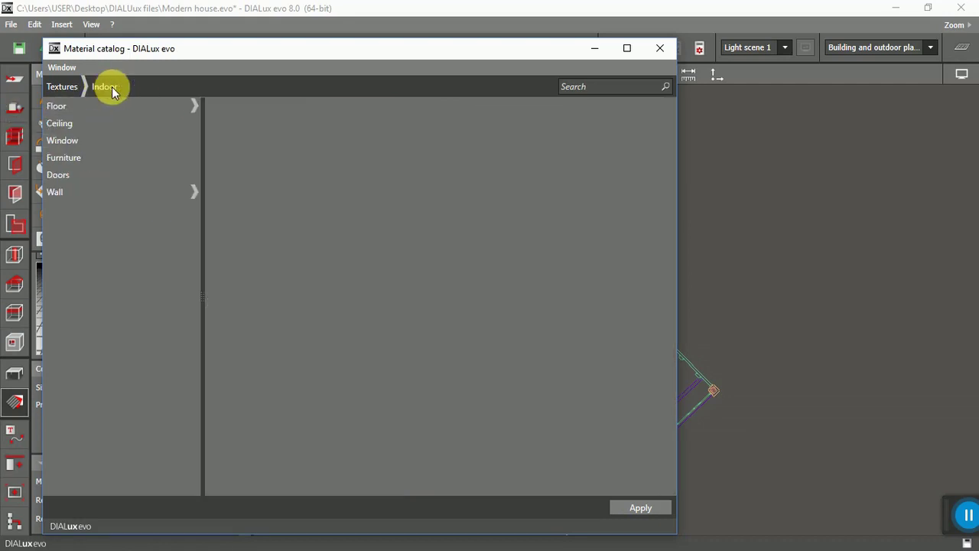
pyautogui.click(129, 140)
pyautogui.click(125, 153)
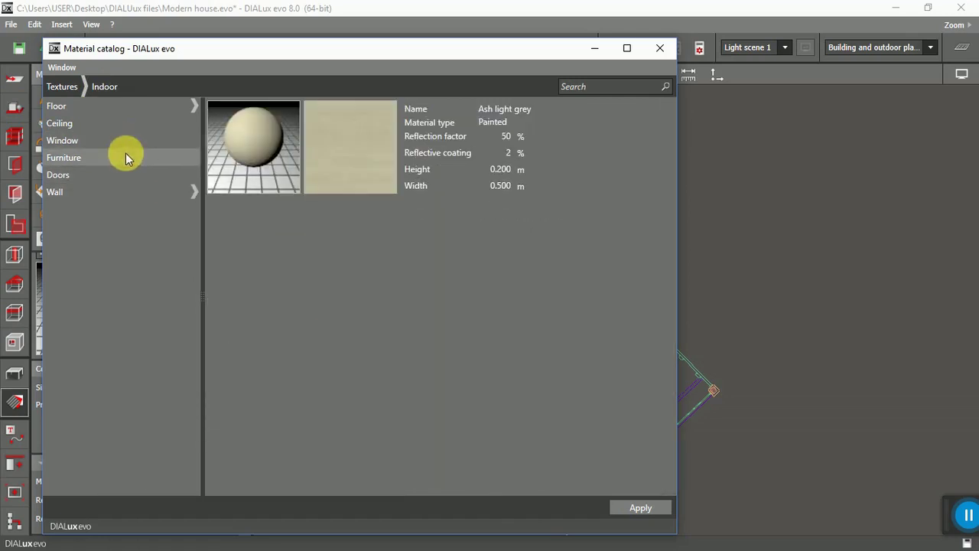
pyautogui.scroll(-3, 344, 305)
pyautogui.scroll(-3, 345, 304)
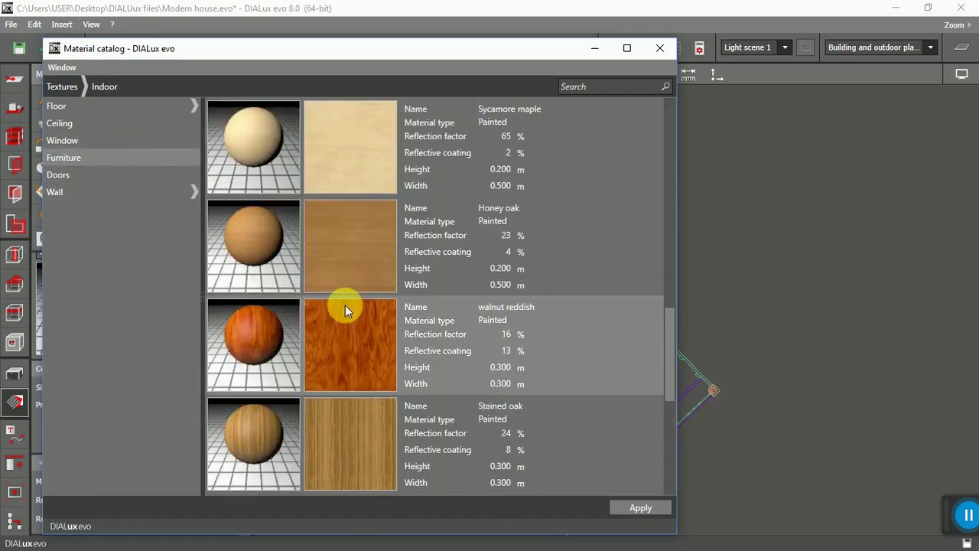
pyautogui.scroll(-3, 345, 306)
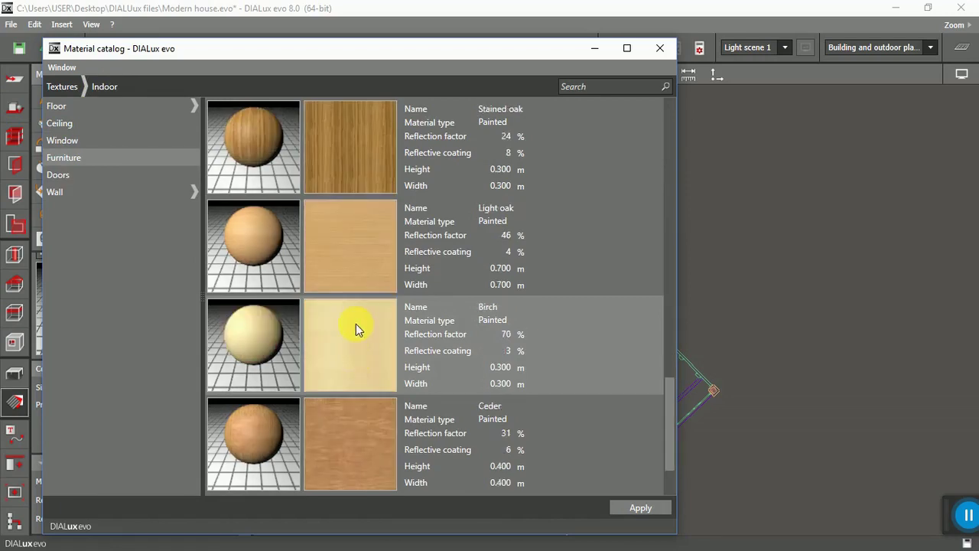
pyautogui.scroll(3, 355, 324)
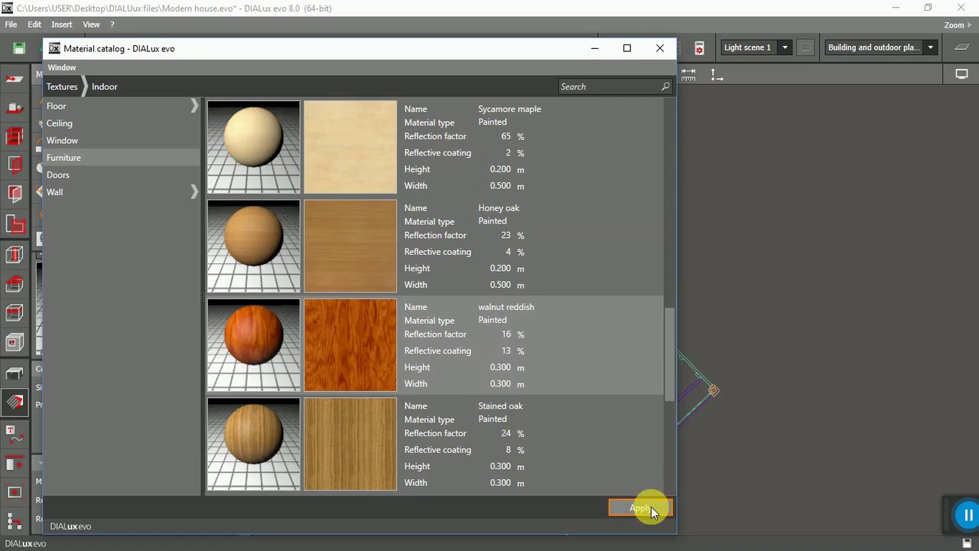
pyautogui.click(519, 433)
pyautogui.click(663, 49)
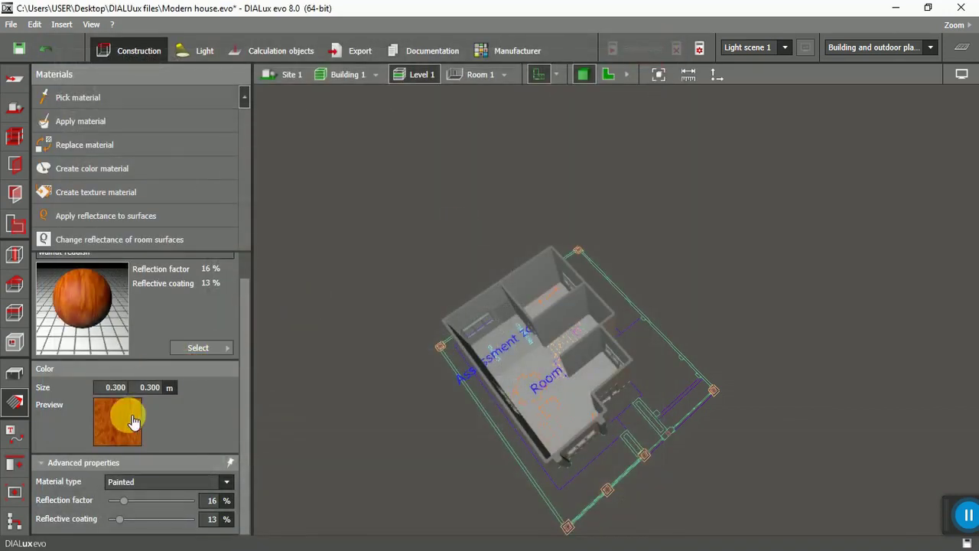
# Try replacing the material of all matching room floors with walnut reddish, then undo the replacement
pyautogui.moveTo(115, 426); pyautogui.dragTo(564, 407)
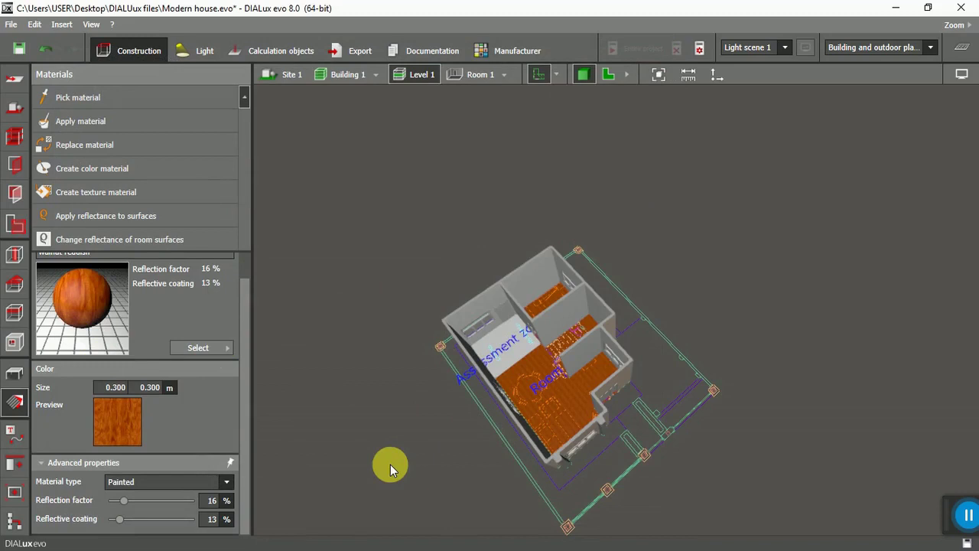
pyautogui.hotkey('ctrl', 'z')
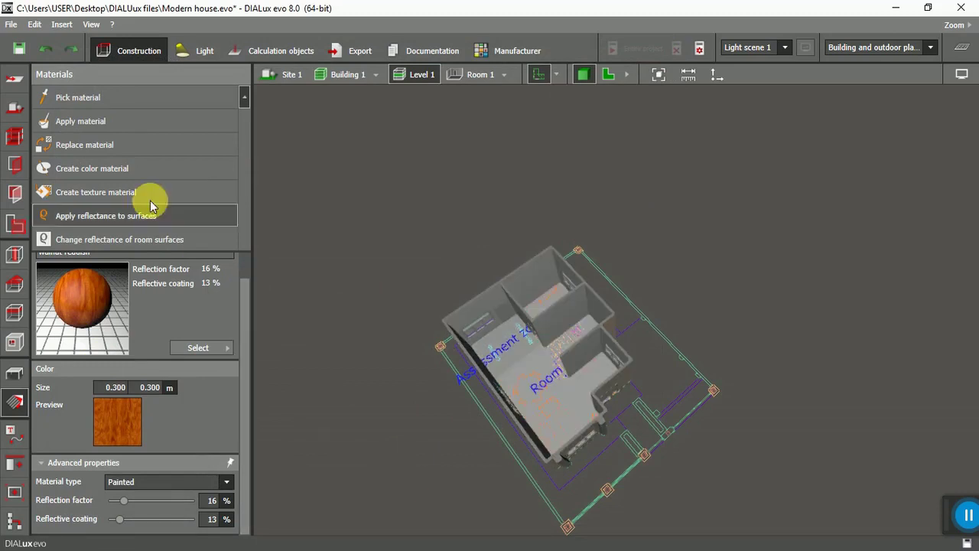
# Apply the walnut reddish material to the floor of Room 4 only
pyautogui.click(70, 121)
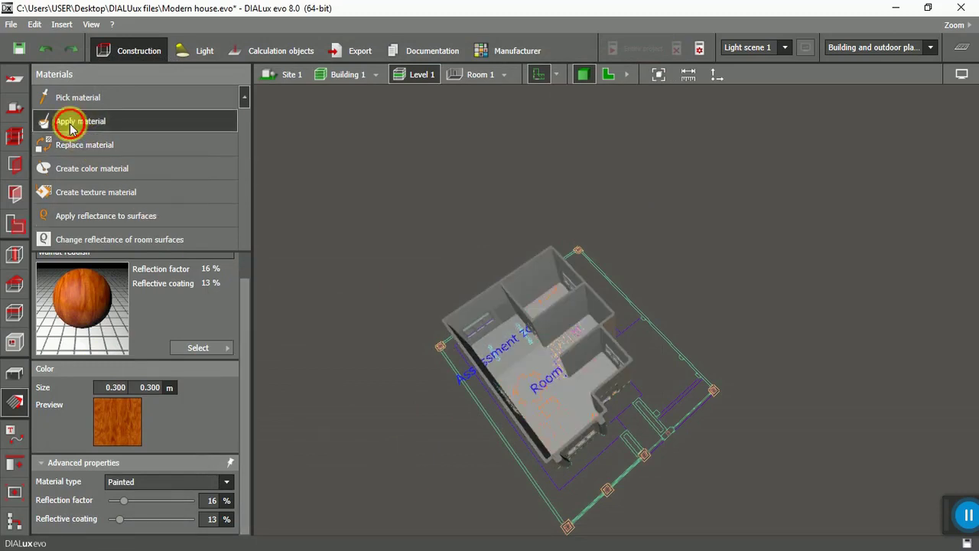
pyautogui.click(565, 419)
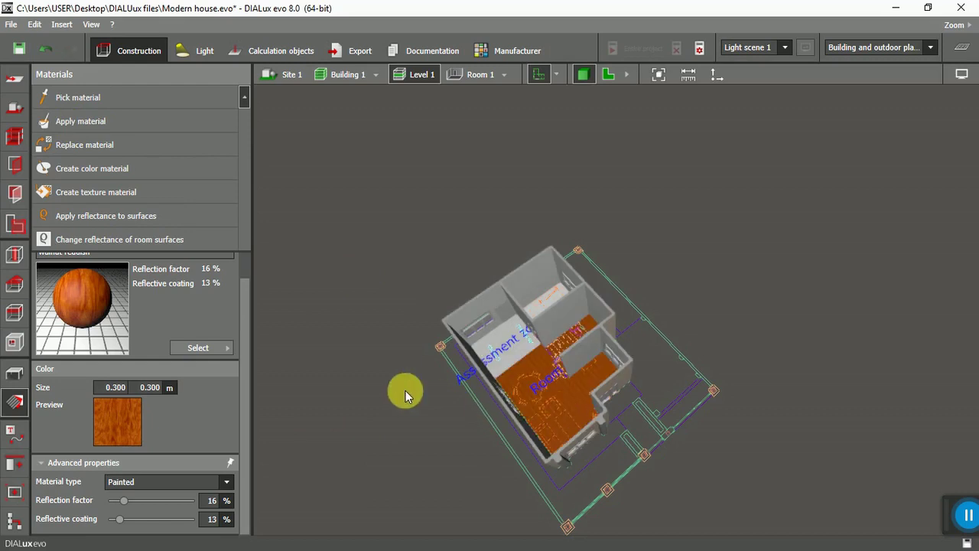
pyautogui.moveTo(417, 415); pyautogui.dragTo(475, 439, button='right')
pyautogui.scroll(3, 537, 329)
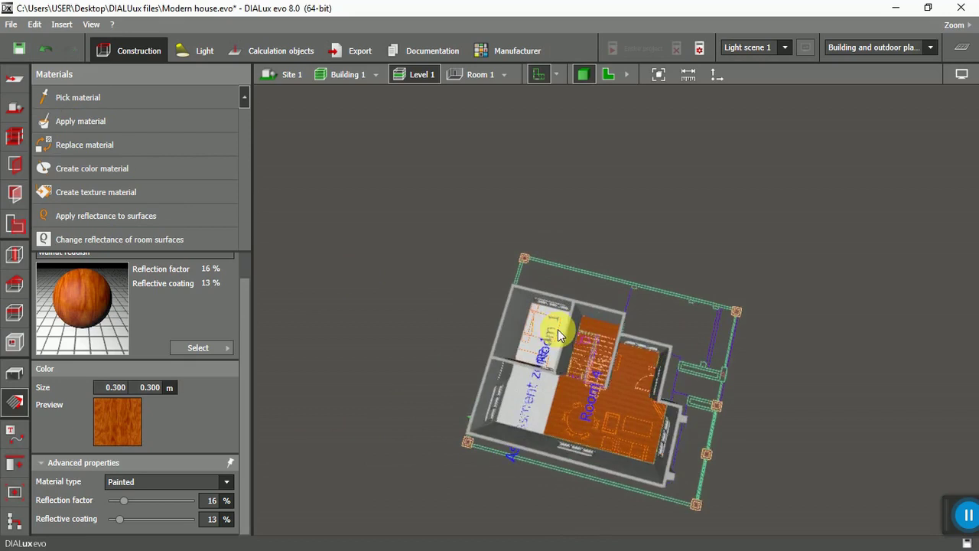
# Choose the "Carpet, single-colored, grey" texture from the indoor fitted carpet floor materials and close the material catalog
pyautogui.scroll(2, 537, 330)
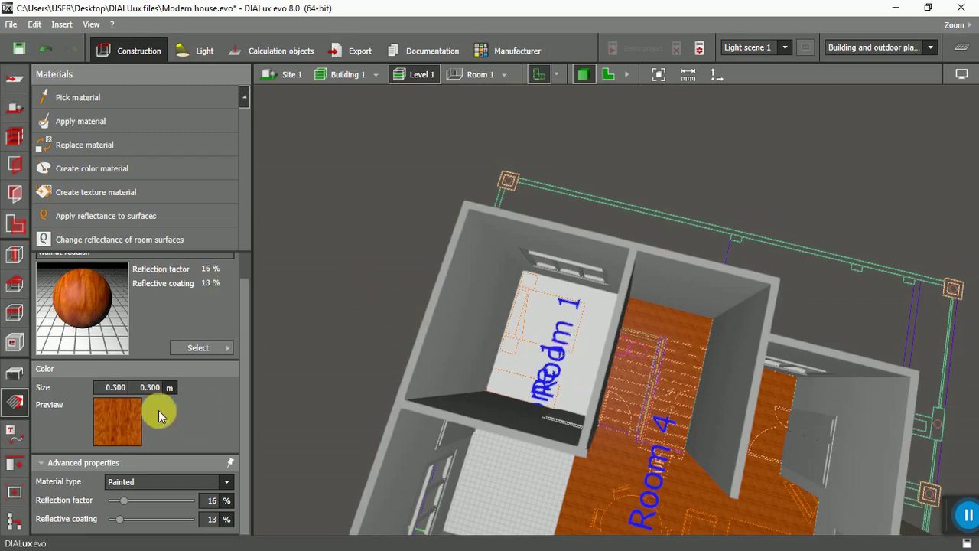
pyautogui.click(227, 354)
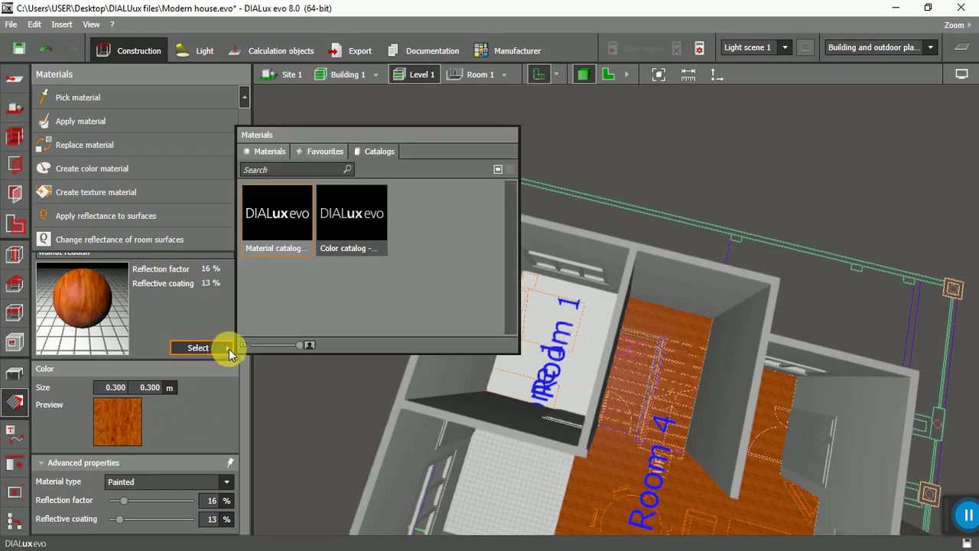
pyautogui.doubleClick(275, 218)
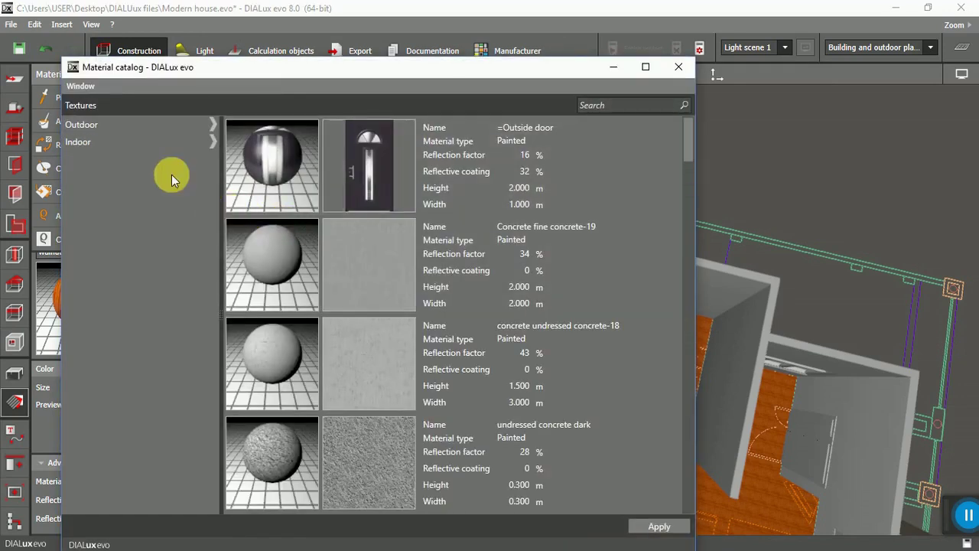
pyautogui.click(211, 143)
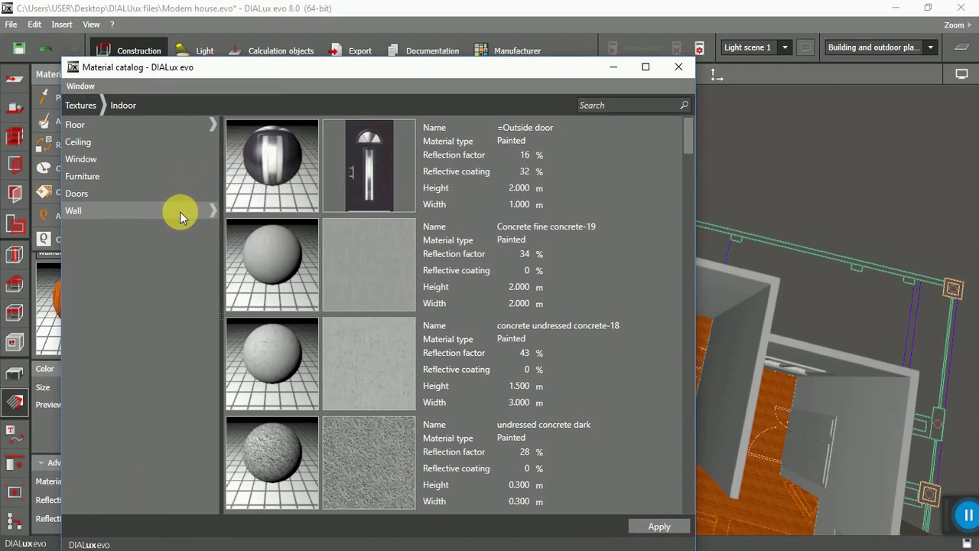
pyautogui.click(210, 125)
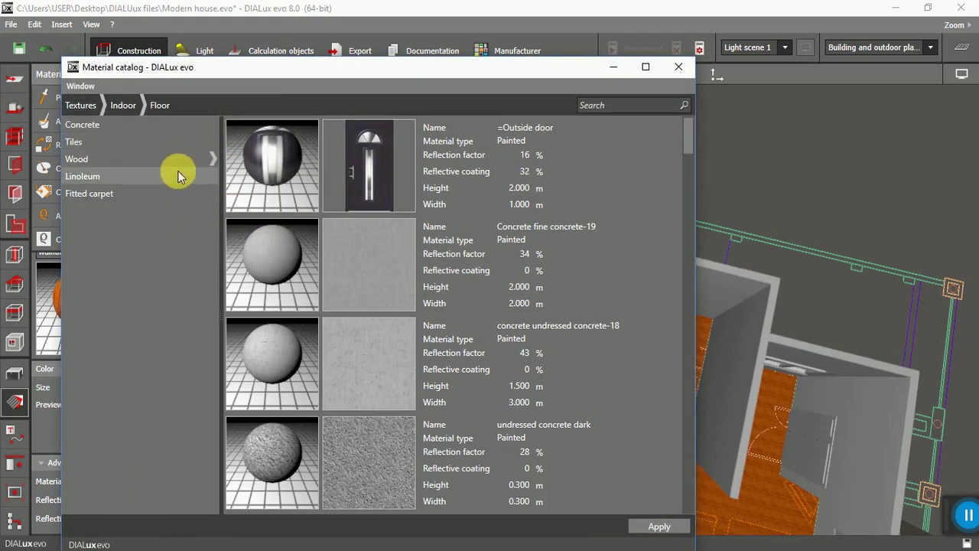
pyautogui.click(119, 195)
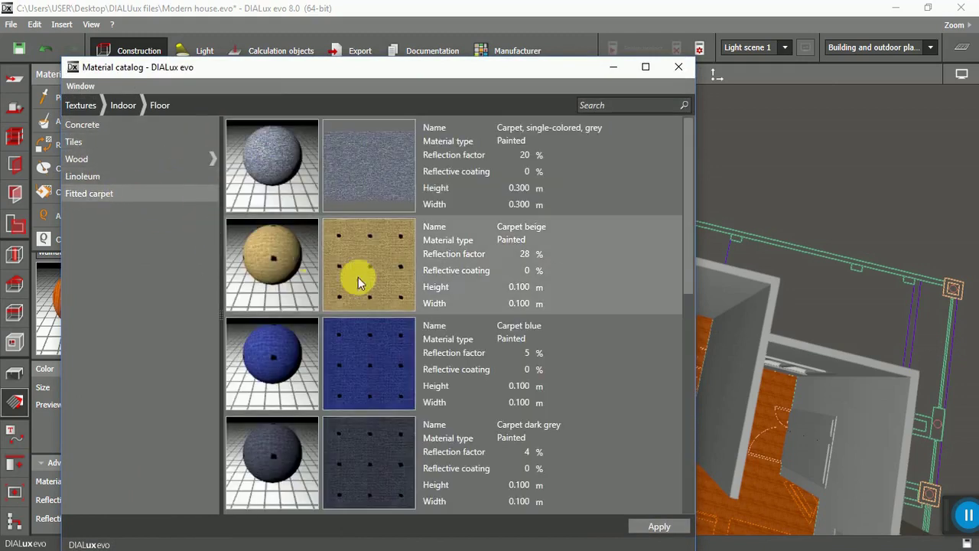
pyautogui.click(378, 172)
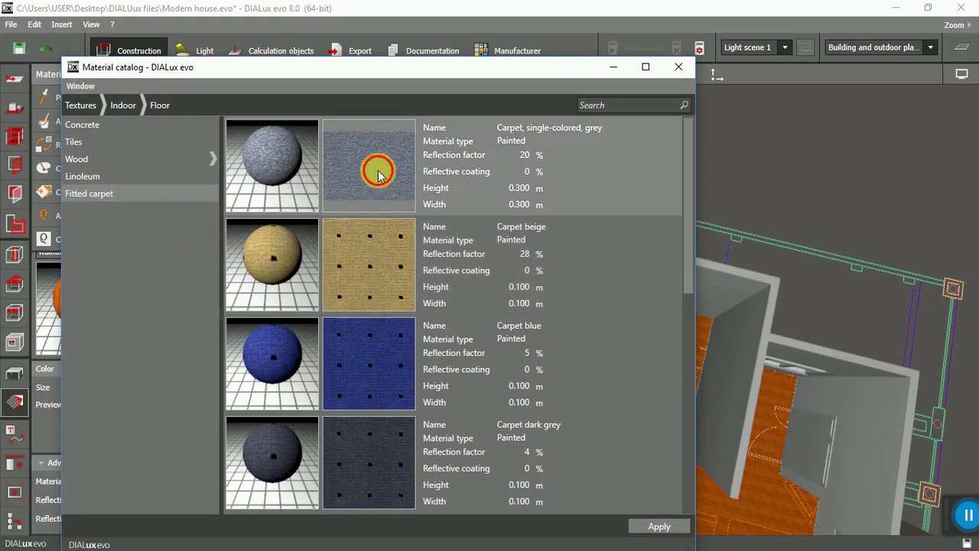
pyautogui.scroll(-4, 370, 326)
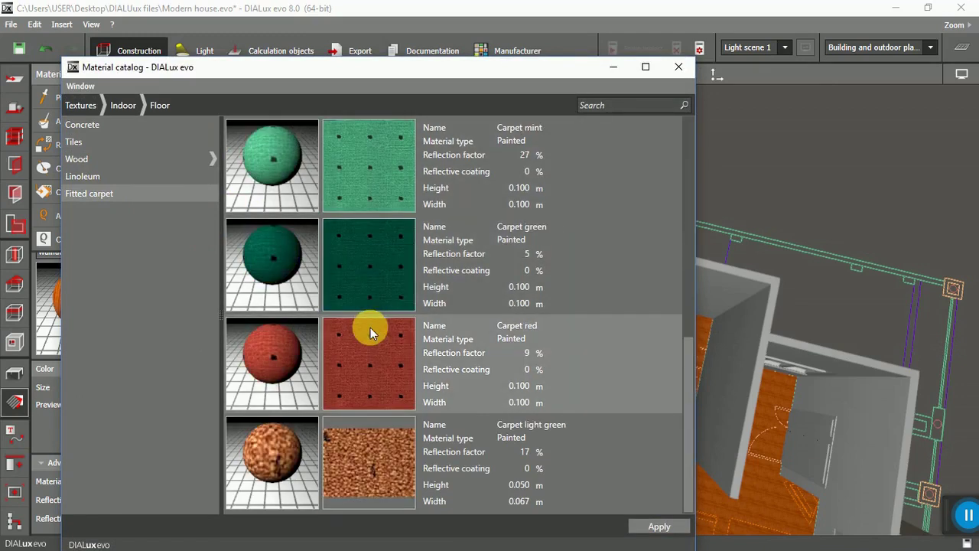
pyautogui.scroll(4, 371, 328)
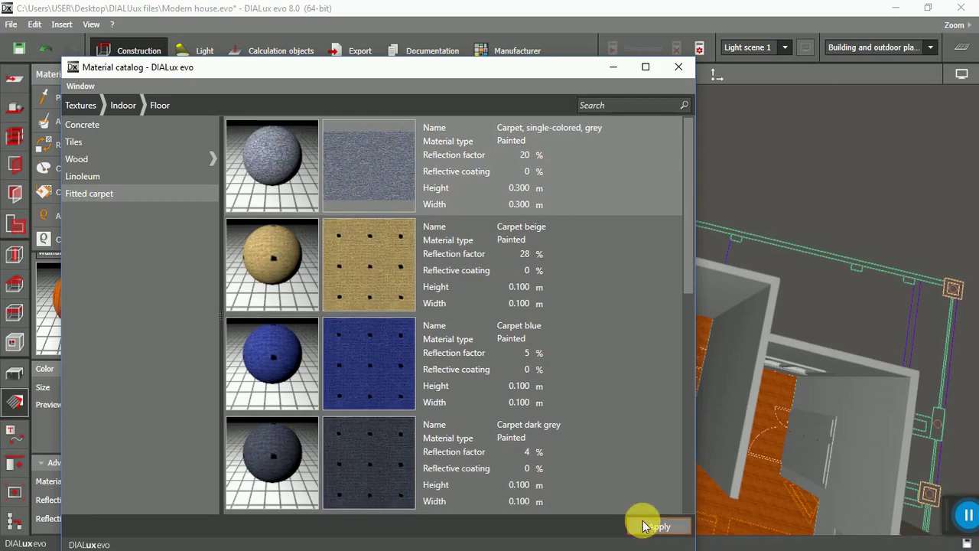
pyautogui.click(643, 525)
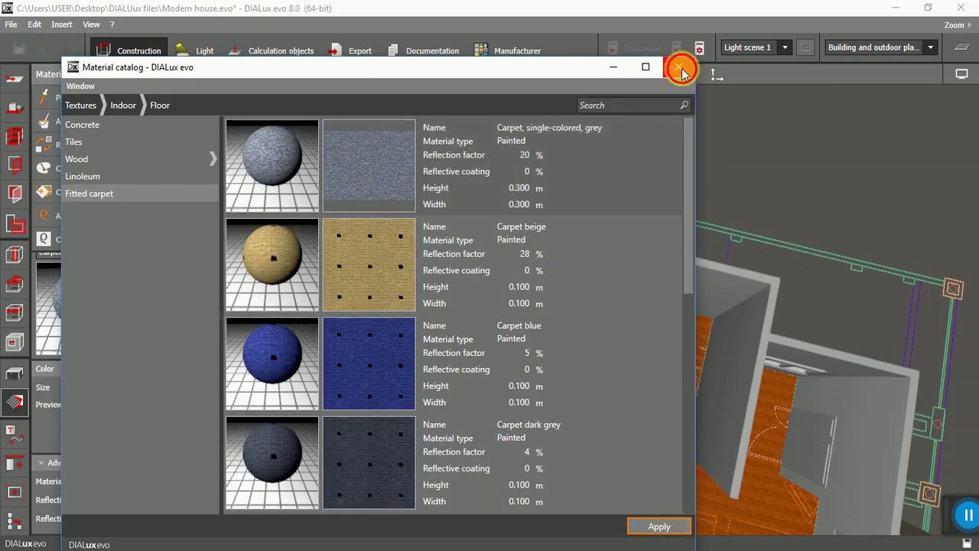
pyautogui.click(681, 69)
# Apply the single-colored grey carpet material to the floor of Room 1
pyautogui.click(121, 122)
pyautogui.click(556, 339)
pyautogui.scroll(-5, 463, 297)
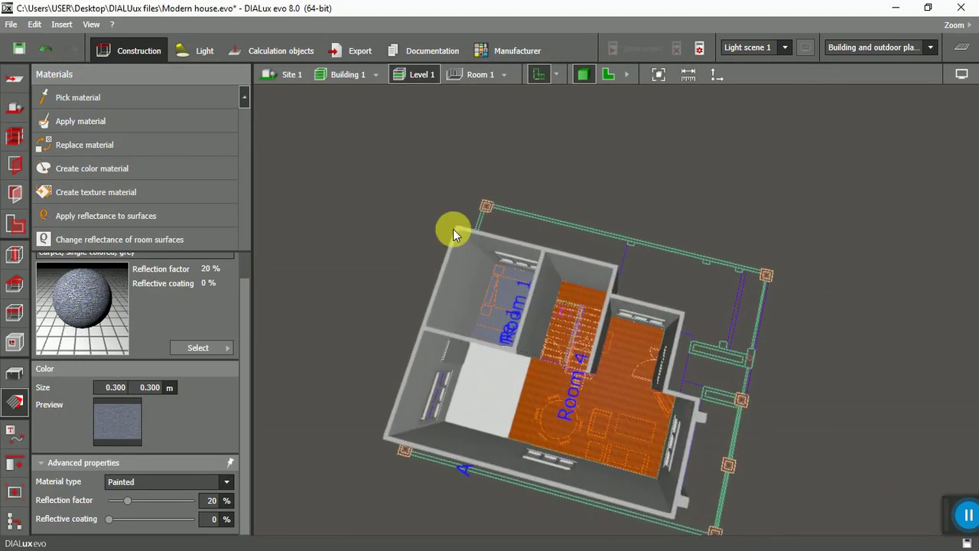
# Switch to Level 2 of Building 2 and apply the grey carpet material to the floors of Rooms 5, 6 and 8
pyautogui.click(375, 79)
pyautogui.click(386, 108)
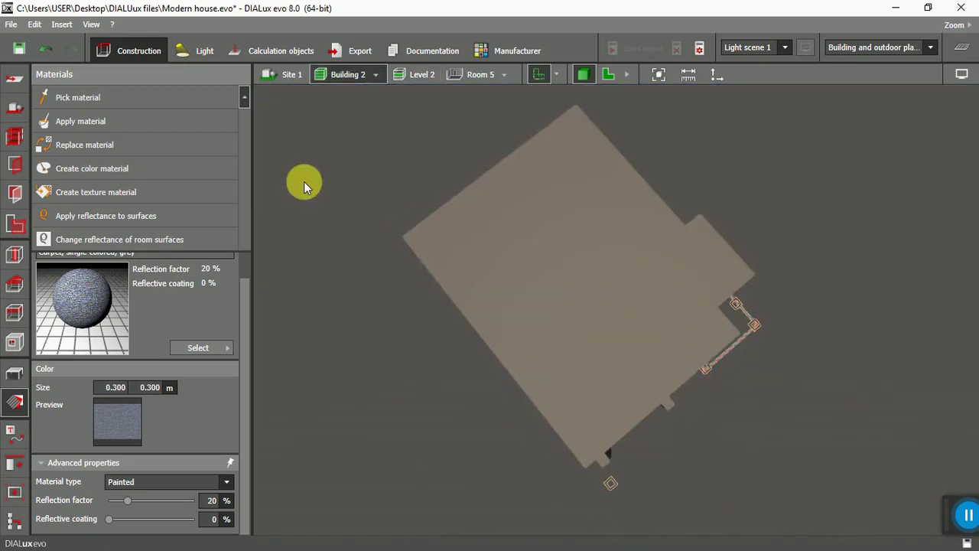
pyautogui.click(16, 138)
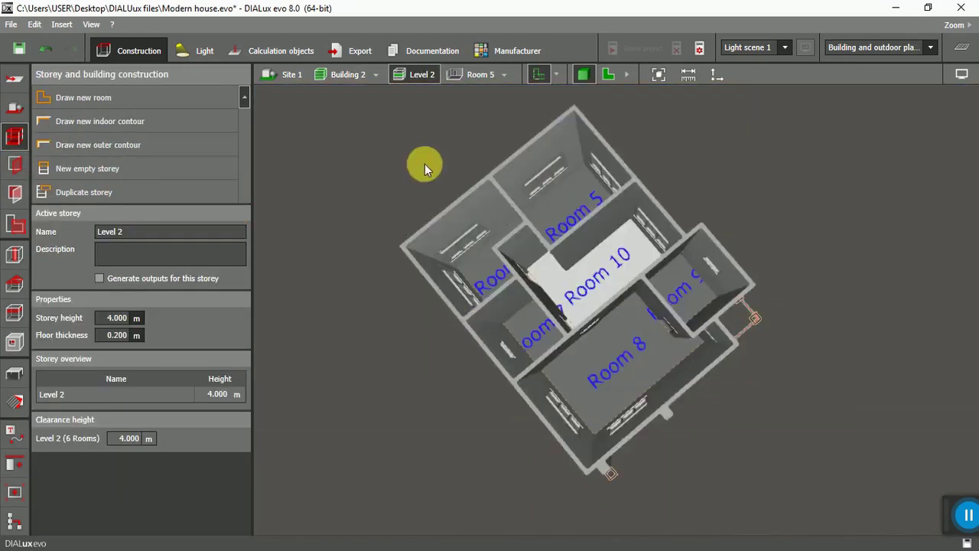
pyautogui.click(21, 403)
pyautogui.click(88, 123)
pyautogui.click(637, 235)
pyautogui.click(540, 300)
pyautogui.scroll(-3, 543, 304)
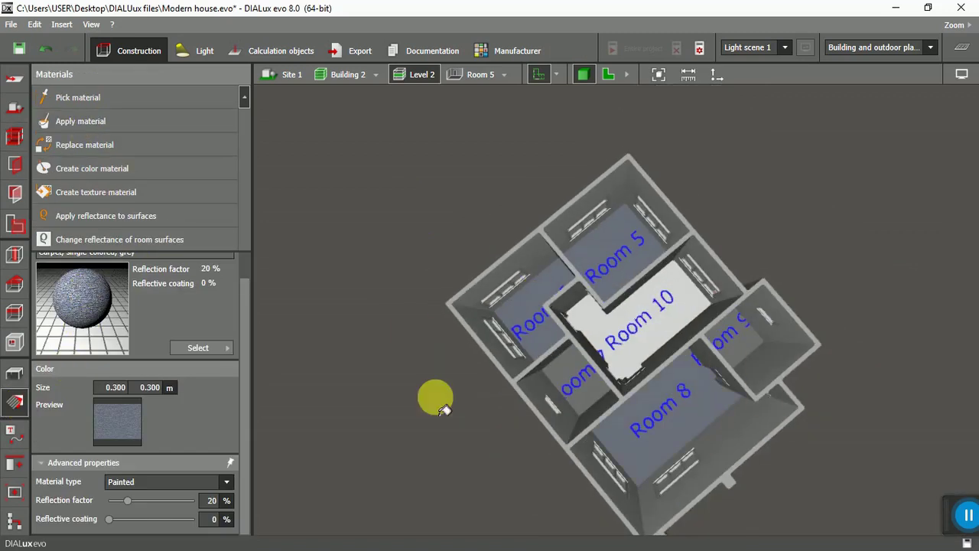
# Return to Building 1 and load the white square tile material from the kitchen floor platform as the active material
pyautogui.click(373, 74)
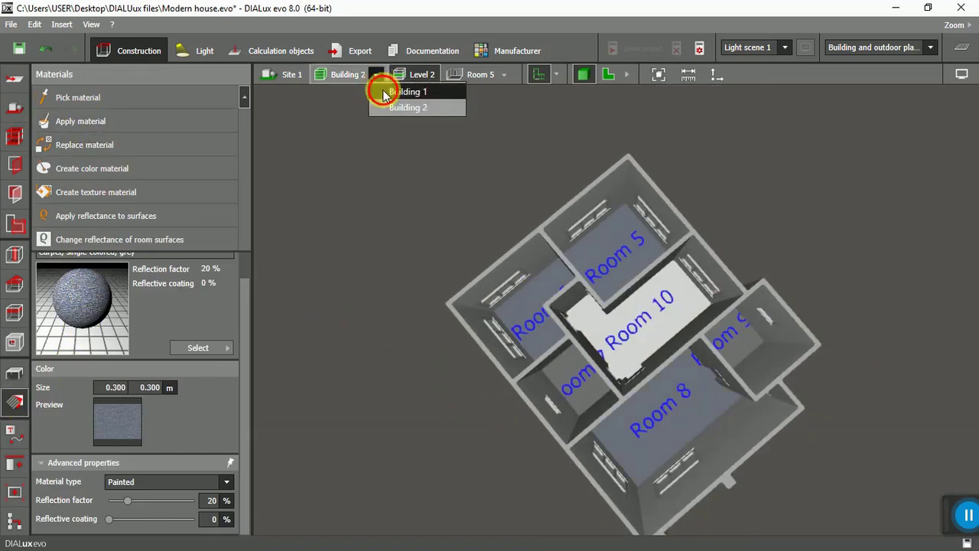
pyautogui.click(399, 92)
pyautogui.doubleClick(536, 356)
pyautogui.click(503, 400)
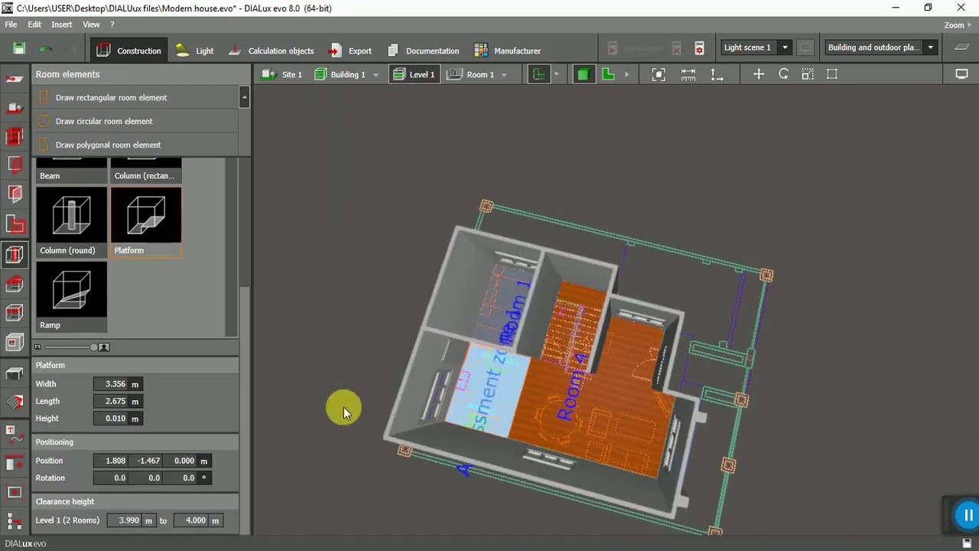
pyautogui.click(14, 401)
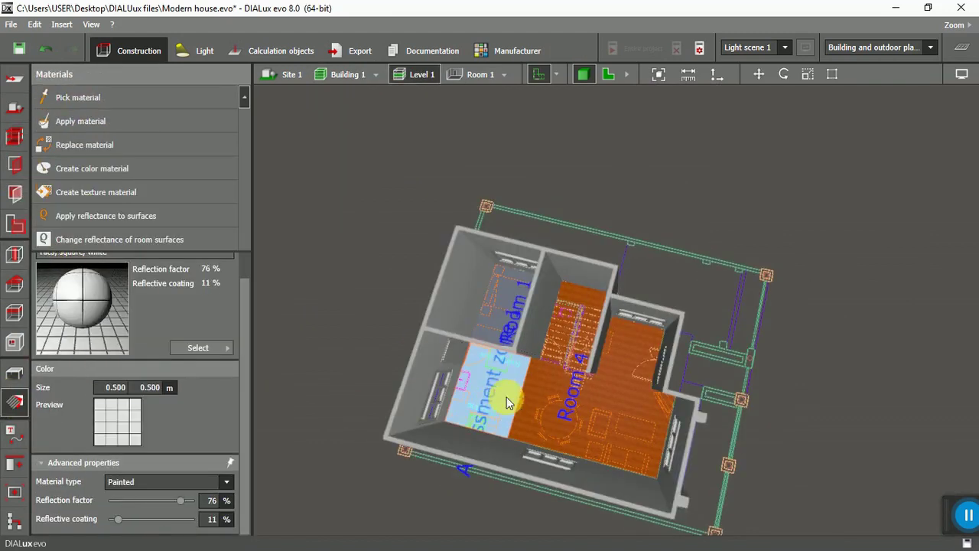
# Switch to Level 2 of Building 2 and apply the white square tiles to the floors of Rooms 7 and 9
pyautogui.click(376, 74)
pyautogui.click(410, 107)
pyautogui.click(15, 137)
pyautogui.click(15, 402)
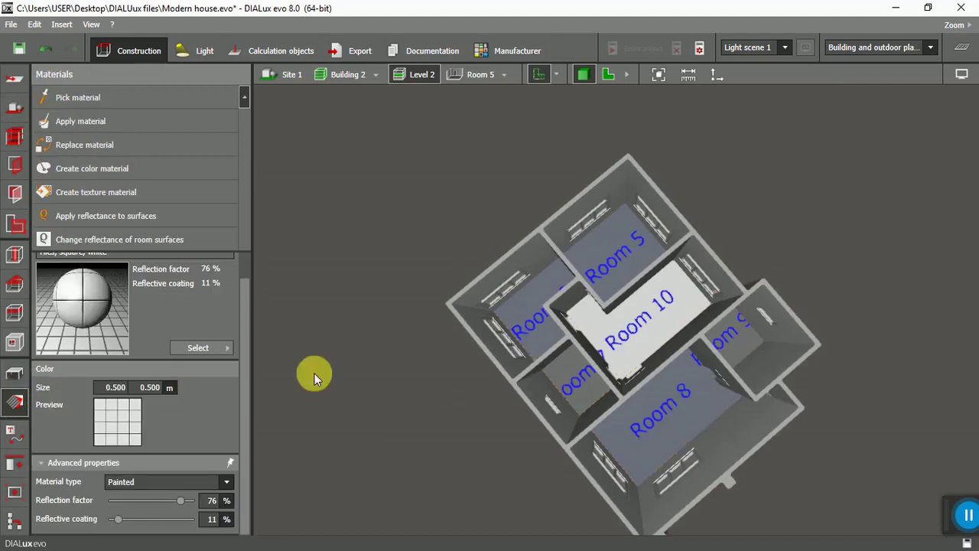
pyautogui.click(573, 369)
pyautogui.click(83, 128)
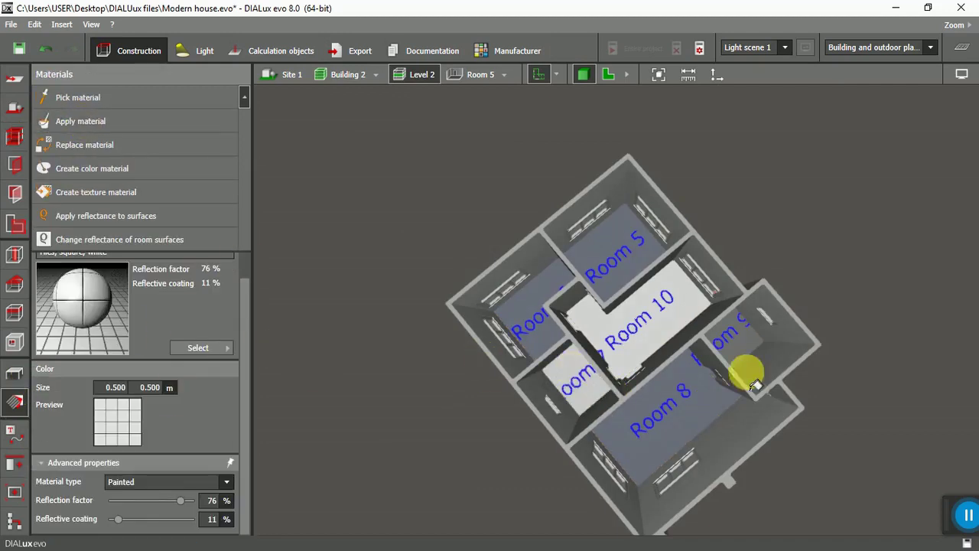
pyautogui.click(741, 347)
pyautogui.scroll(3, 573, 351)
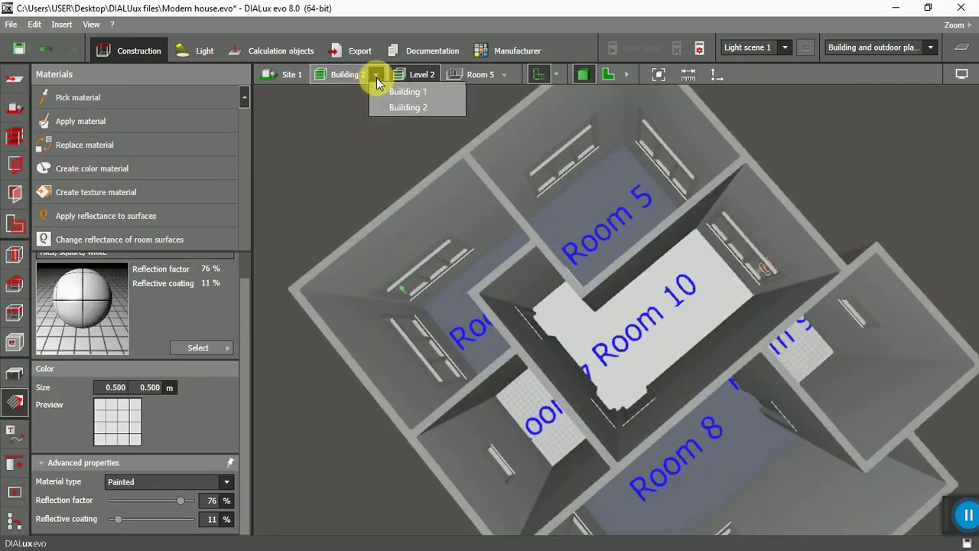
# Switch back to Building 1 and examine the walnut flooring in Room 4 up close
pyautogui.click(375, 75)
pyautogui.click(405, 91)
pyautogui.scroll(5, 559, 393)
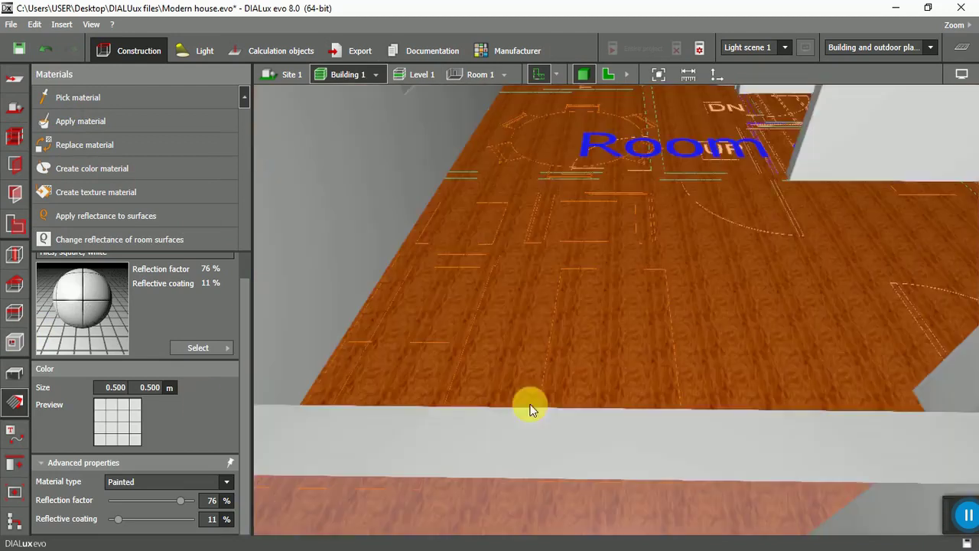
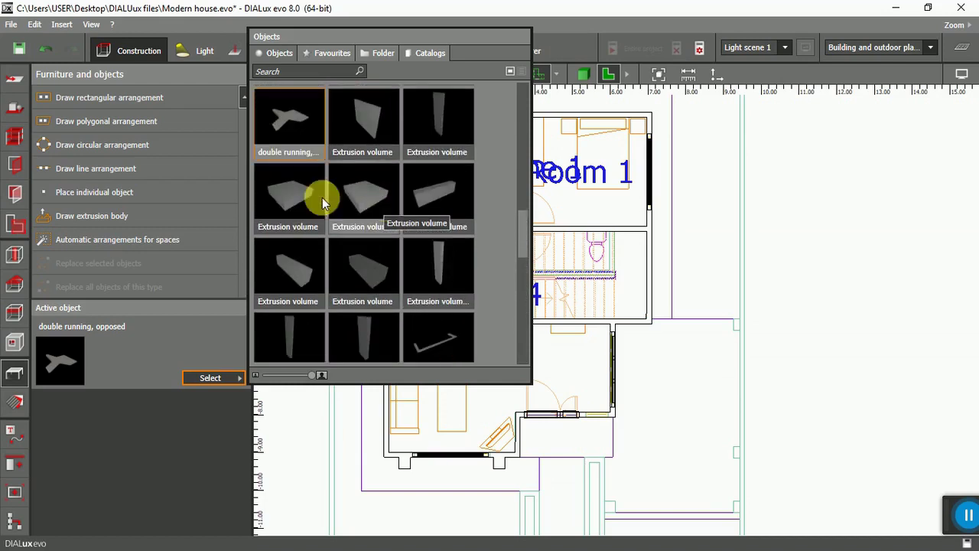
# Place a double running, opposed staircase and move it to the stairwell's outer corner beside Room 1, at about X 6.97 m, Y -3.15 m
pyautogui.click(293, 108)
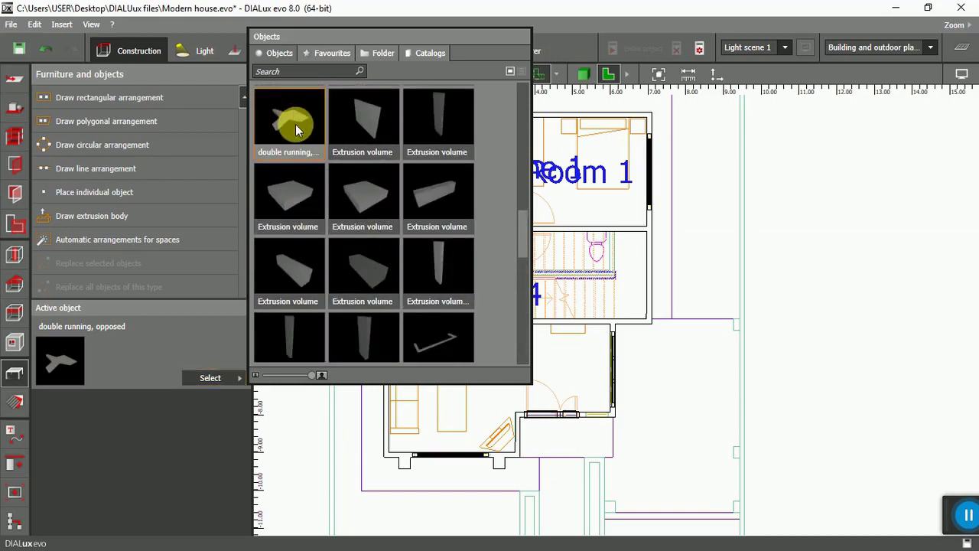
pyautogui.click(302, 119)
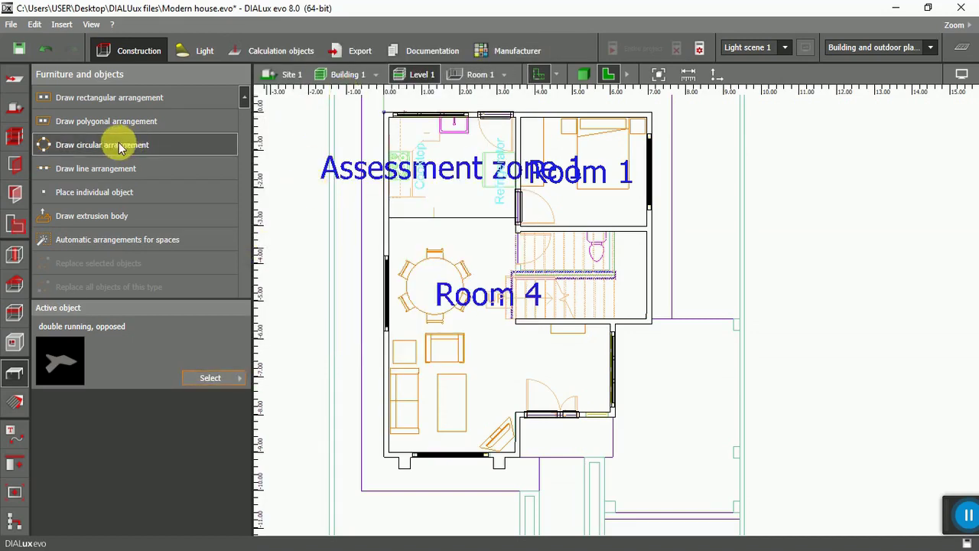
pyautogui.click(96, 195)
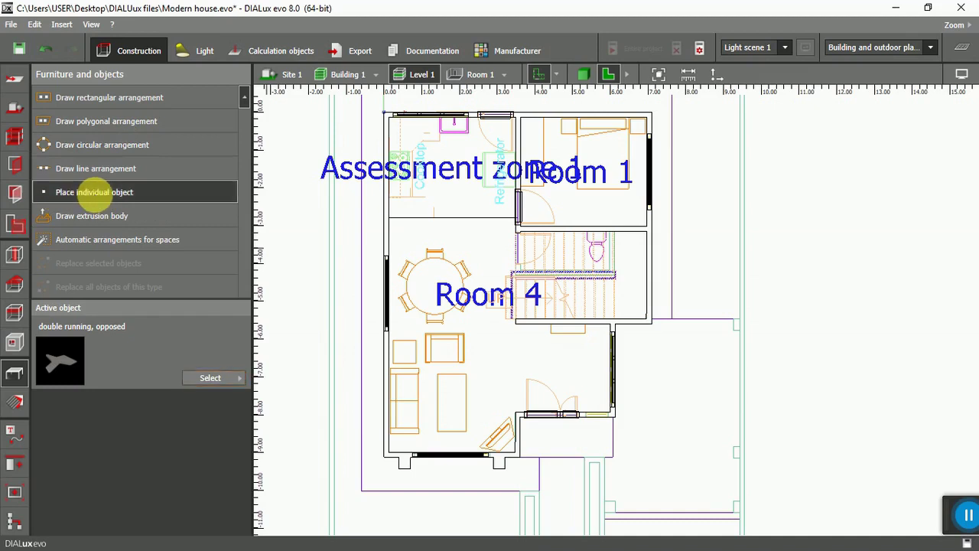
pyautogui.scroll(1, 573, 256)
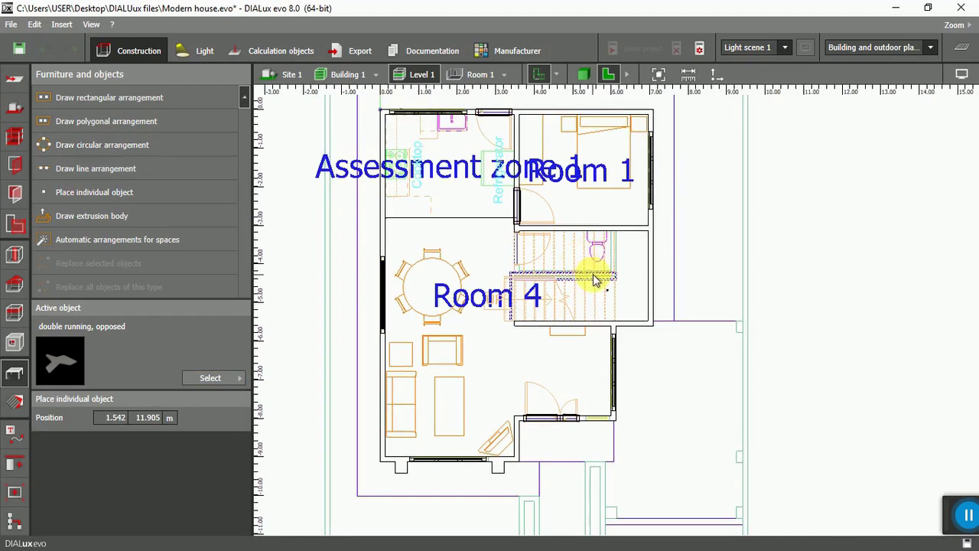
pyautogui.scroll(1, 589, 264)
pyautogui.click(581, 264)
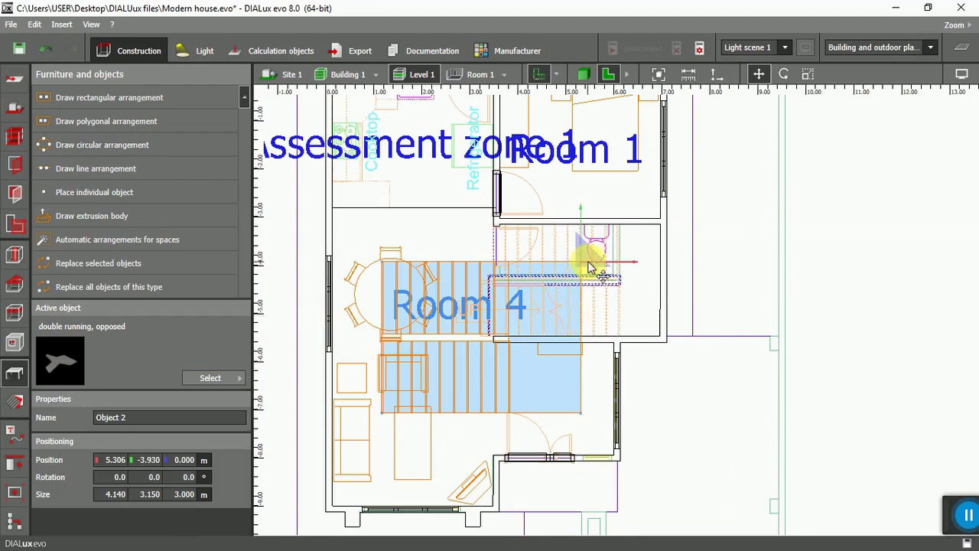
pyautogui.moveTo(588, 262); pyautogui.dragTo(657, 227)
pyautogui.click(660, 226)
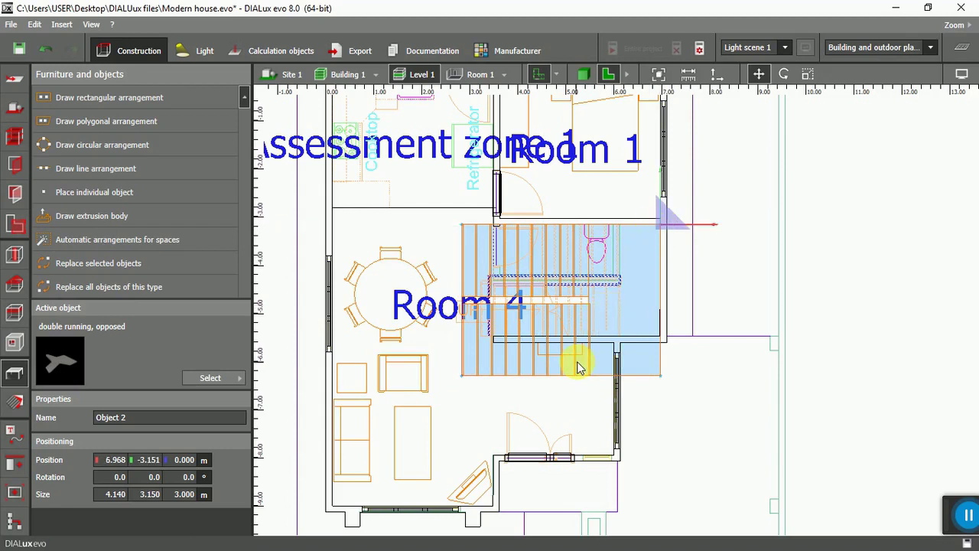
# Scale the staircase to fit the stairwell outline in plan, about 3.73 m long and 2.33 m wide
pyautogui.rightClick(641, 301)
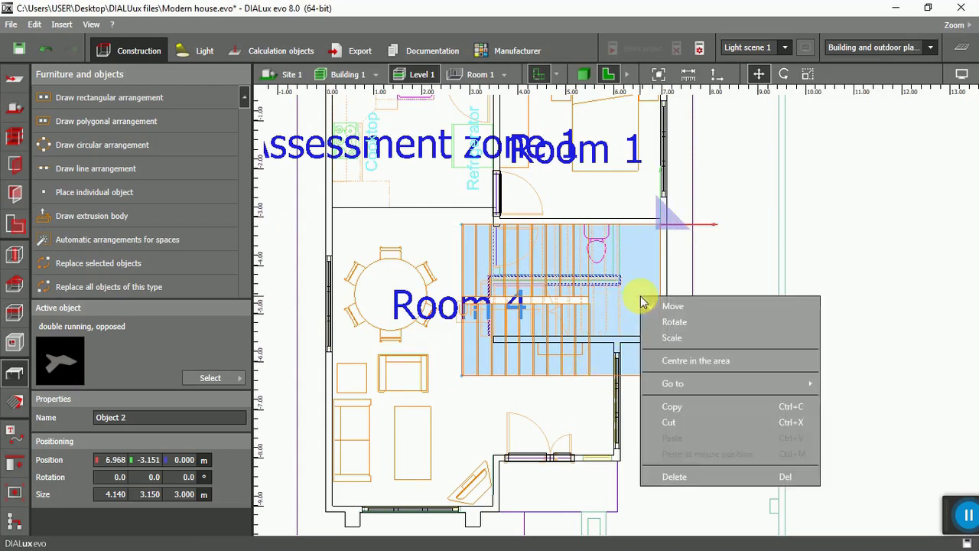
pyautogui.click(654, 337)
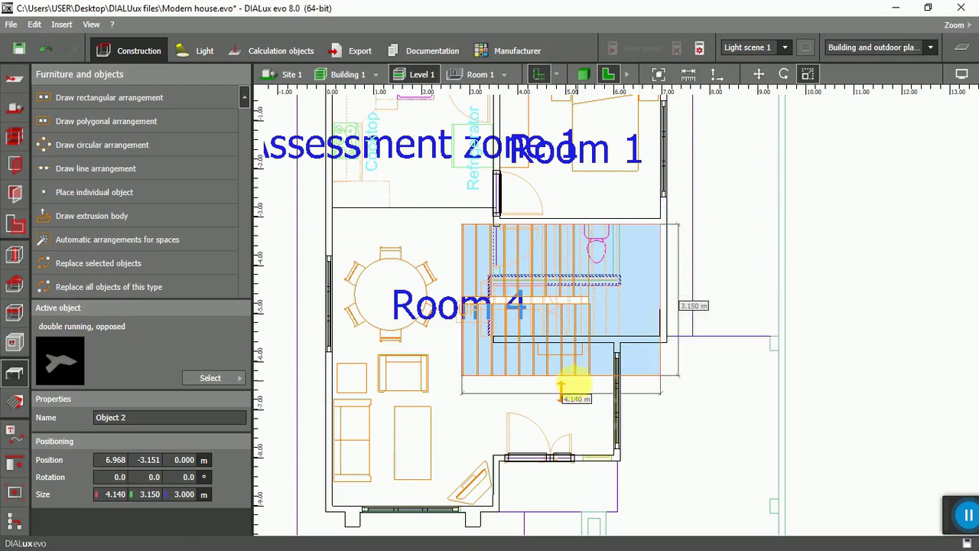
pyautogui.moveTo(563, 383); pyautogui.dragTo(568, 341)
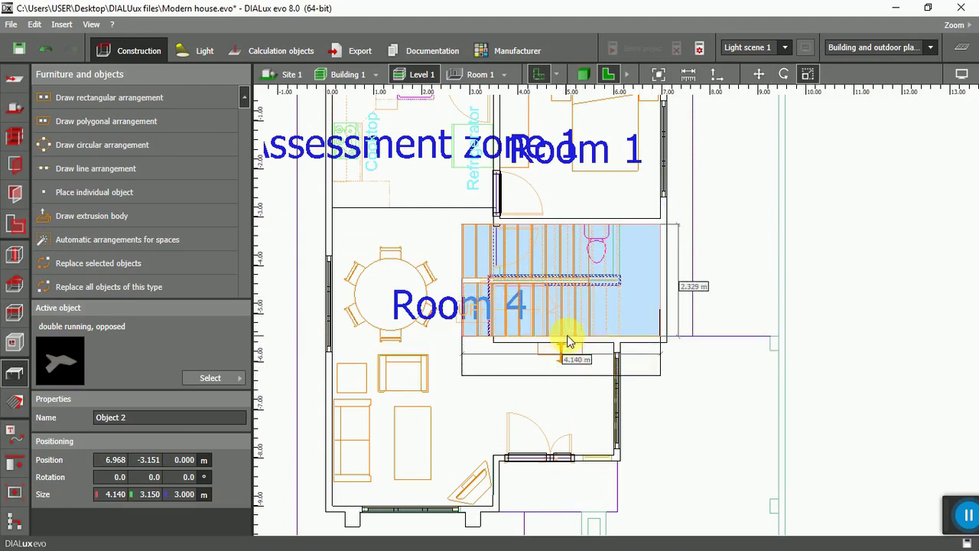
pyautogui.scroll(3, 497, 268)
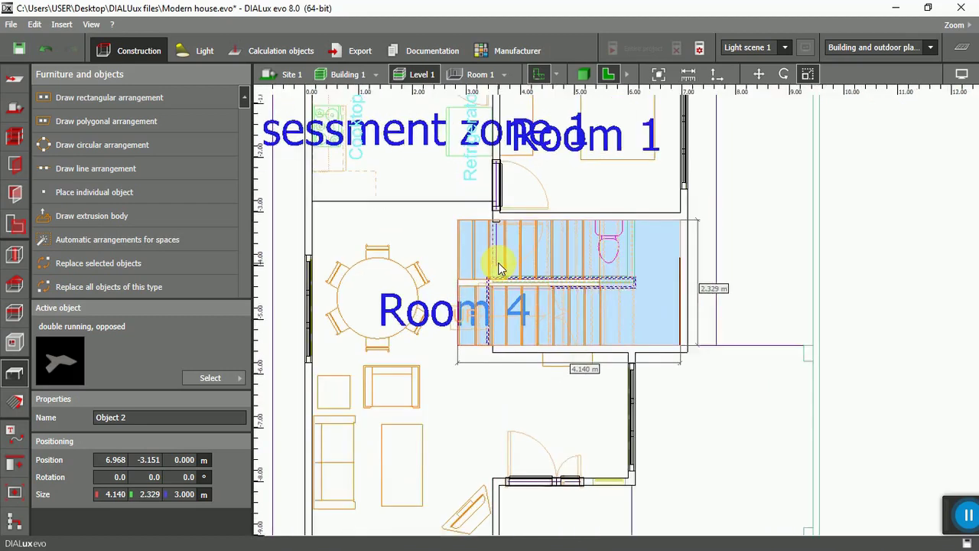
pyautogui.scroll(1, 491, 271)
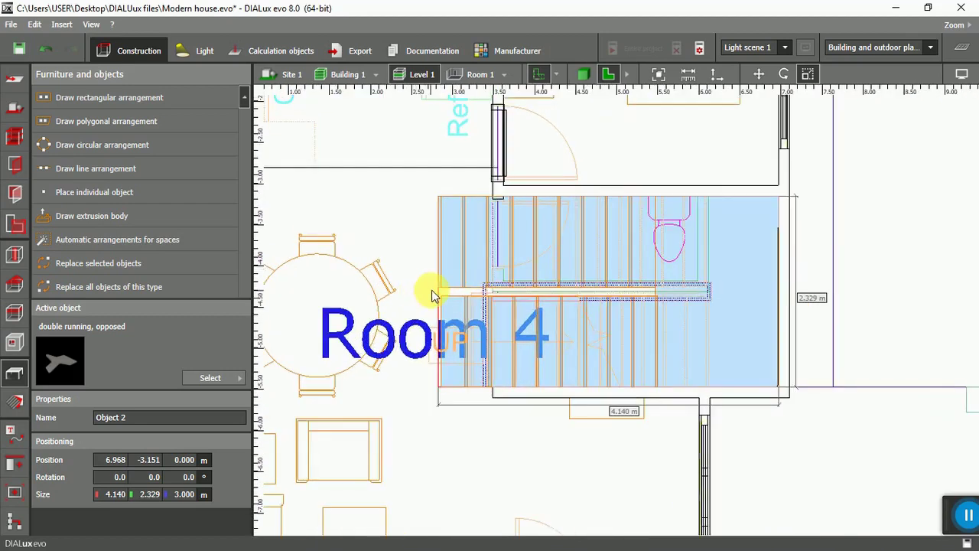
pyautogui.moveTo(439, 293); pyautogui.dragTo(473, 292)
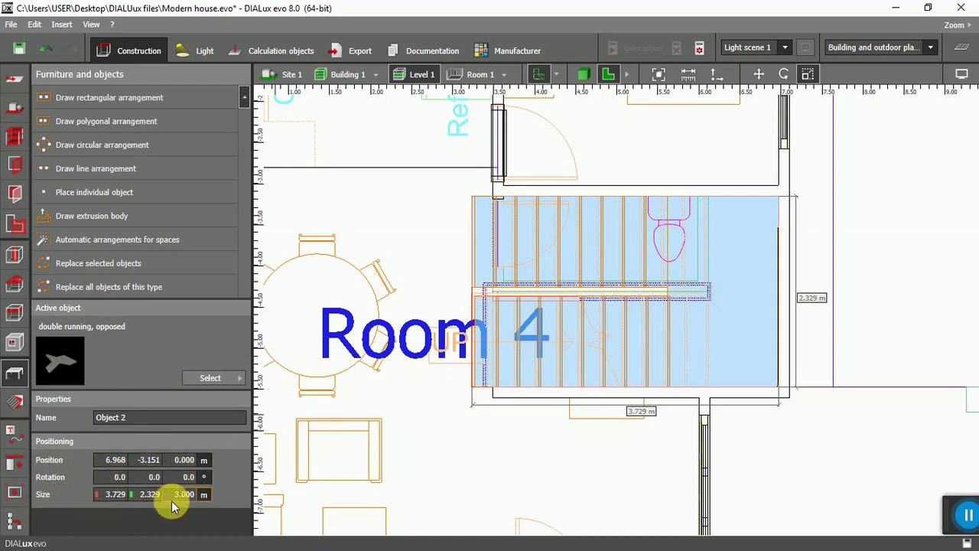
# Switch to the 3D view and set the staircase height to 4 m
pyautogui.click(582, 74)
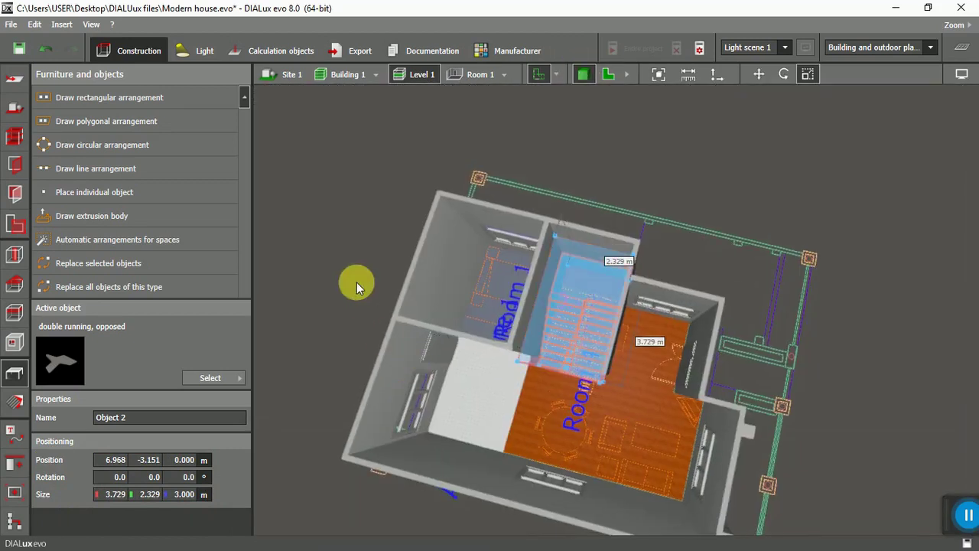
pyautogui.click(356, 283)
pyautogui.moveTo(520, 396); pyautogui.dragTo(546, 411, button='right')
pyautogui.click(575, 372)
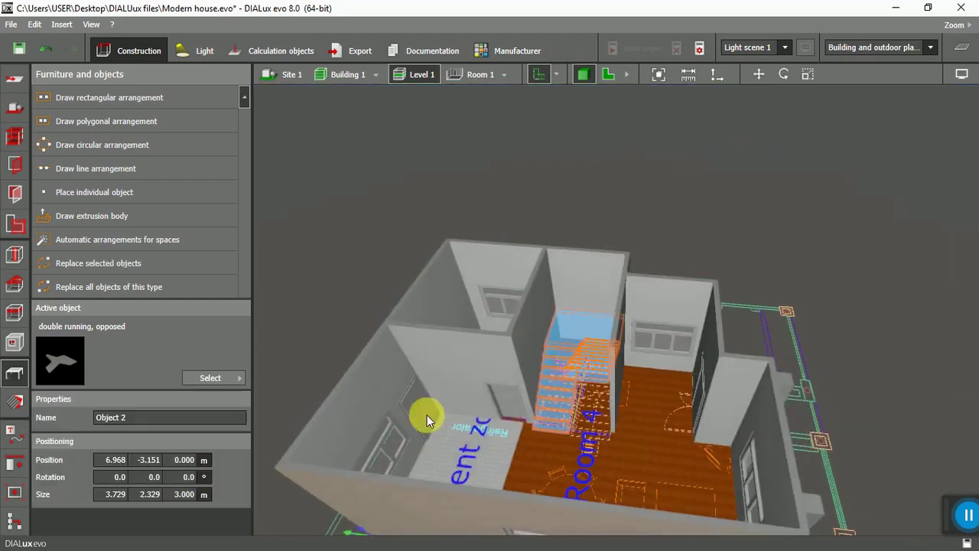
pyautogui.click(191, 496)
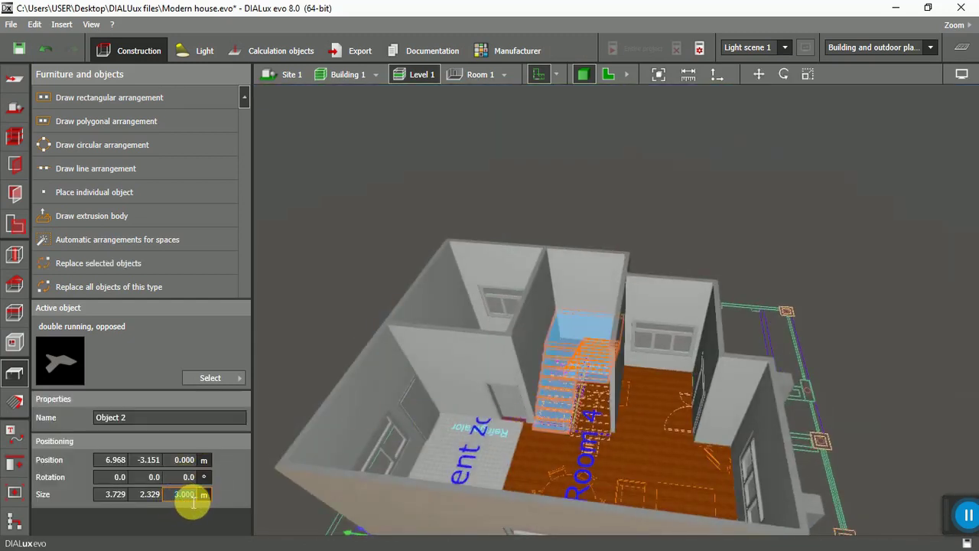
pyautogui.write('4')
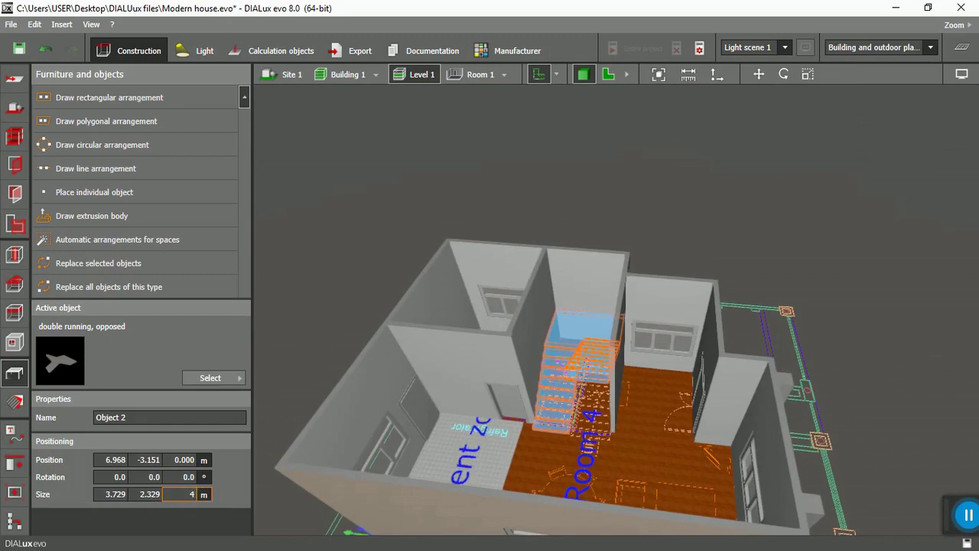
pyautogui.press('Return')
# Examine how the staircase sits in the stairwell from the front and from above in 3D
pyautogui.click(303, 373)
pyautogui.moveTo(457, 433); pyautogui.dragTo(504, 434, button='right')
pyautogui.moveTo(504, 434); pyautogui.dragTo(576, 385)
pyautogui.click(576, 385)
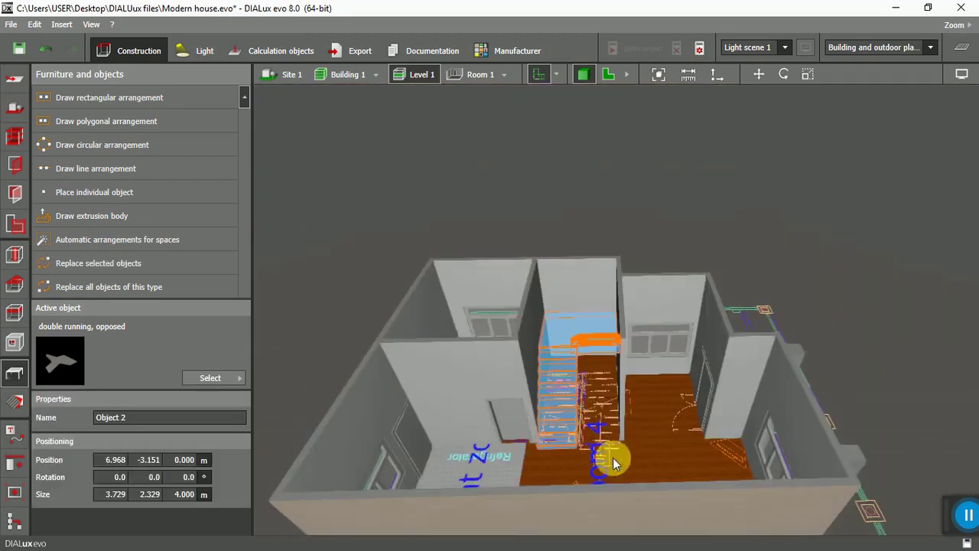
pyautogui.moveTo(641, 450)
pyautogui.mouseDown()
pyautogui.moveTo(645, 415)
pyautogui.moveTo(640, 464)
pyautogui.mouseUp()
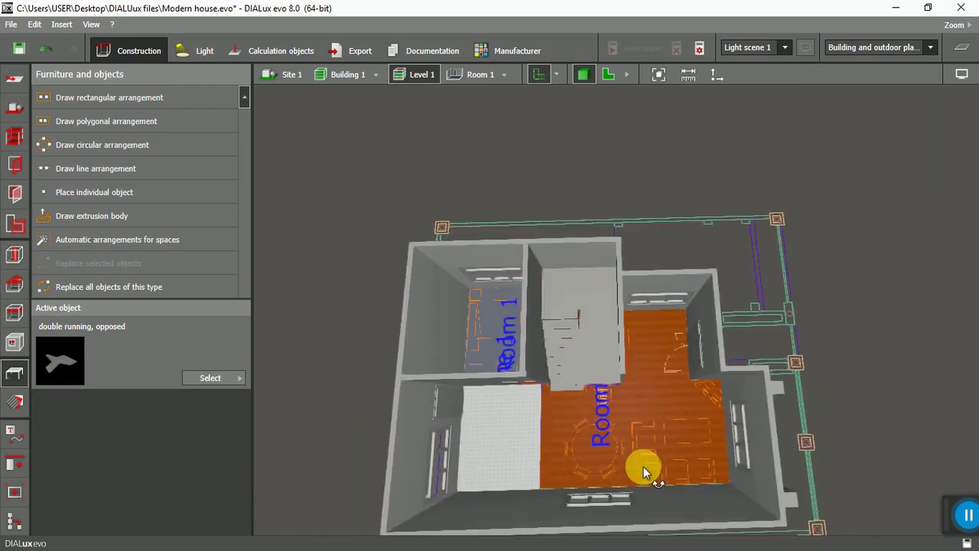
pyautogui.scroll(5, 539, 388)
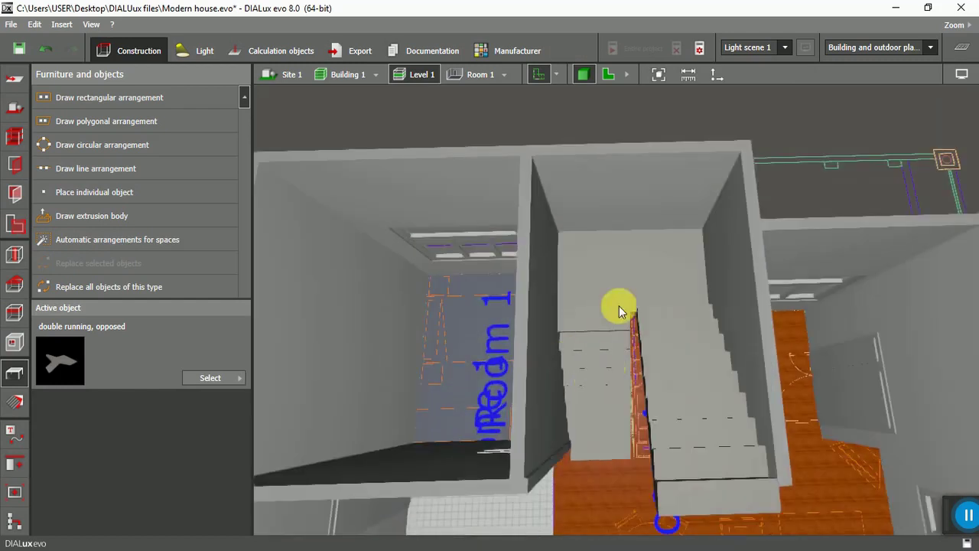
pyautogui.click(626, 273)
pyautogui.click(615, 480)
# Pick the signal white material from the stairwell wall and apply it to the whole staircase
pyautogui.click(14, 400)
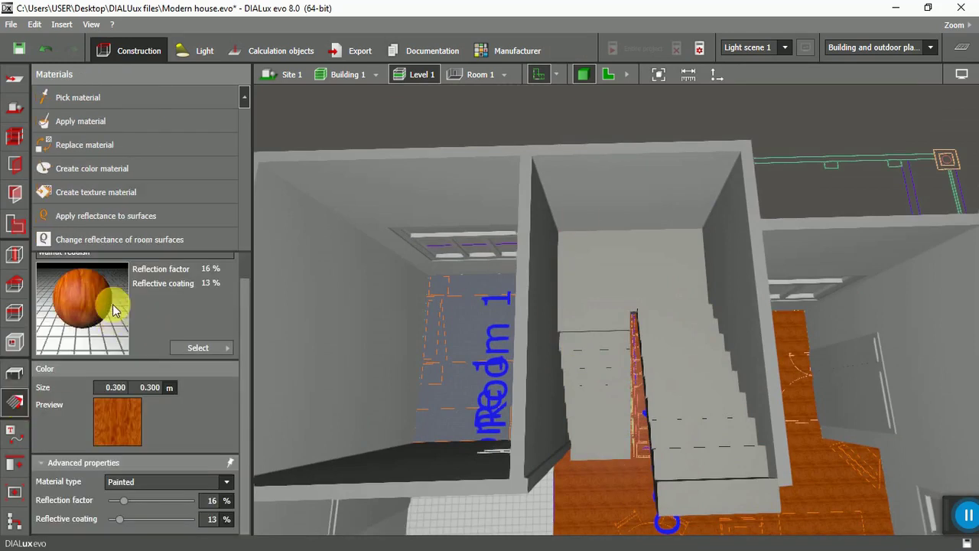
pyautogui.click(76, 98)
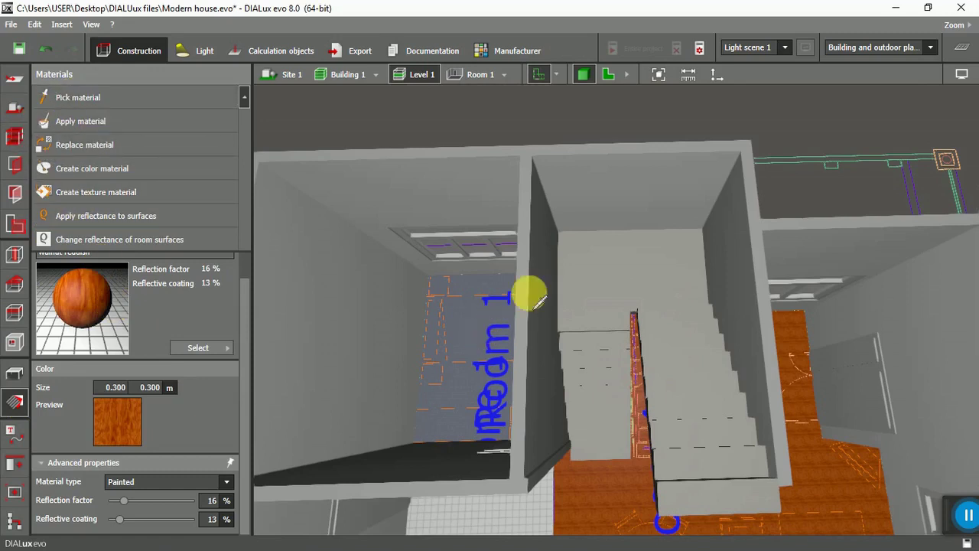
pyautogui.click(612, 189)
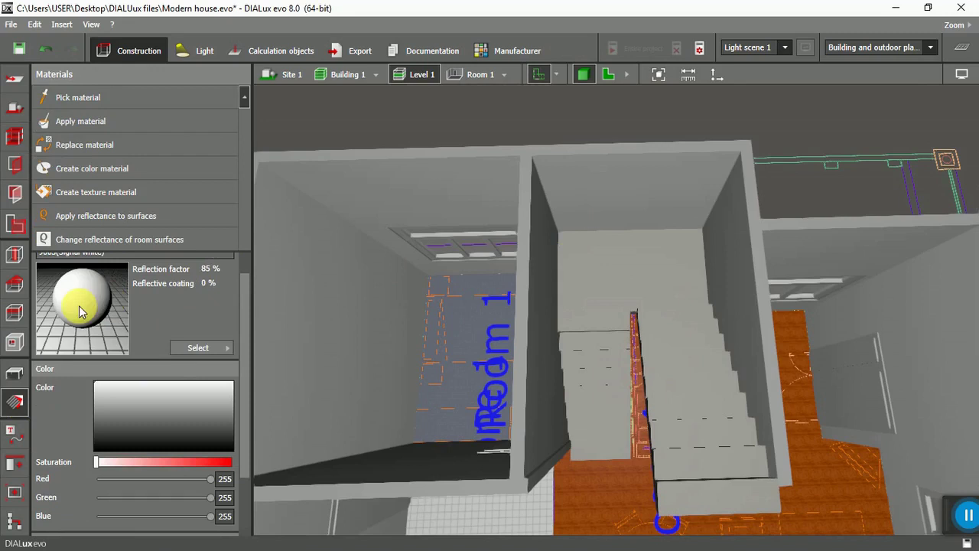
pyautogui.moveTo(80, 301); pyautogui.dragTo(528, 387)
pyautogui.moveTo(673, 387); pyautogui.dragTo(674, 387)
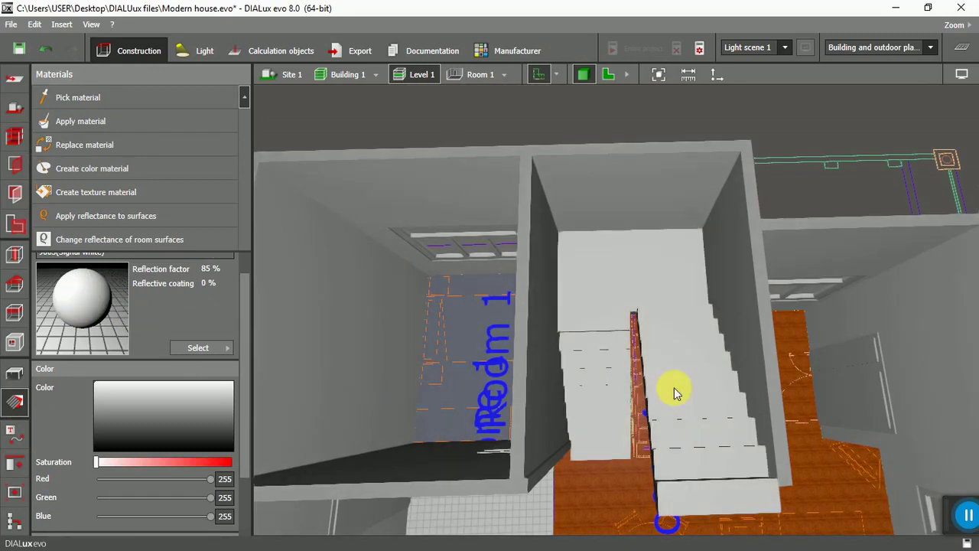
# Load concrete undressed concrete-18 from the indoor floor textures in the material catalog as the active material
pyautogui.click(602, 489)
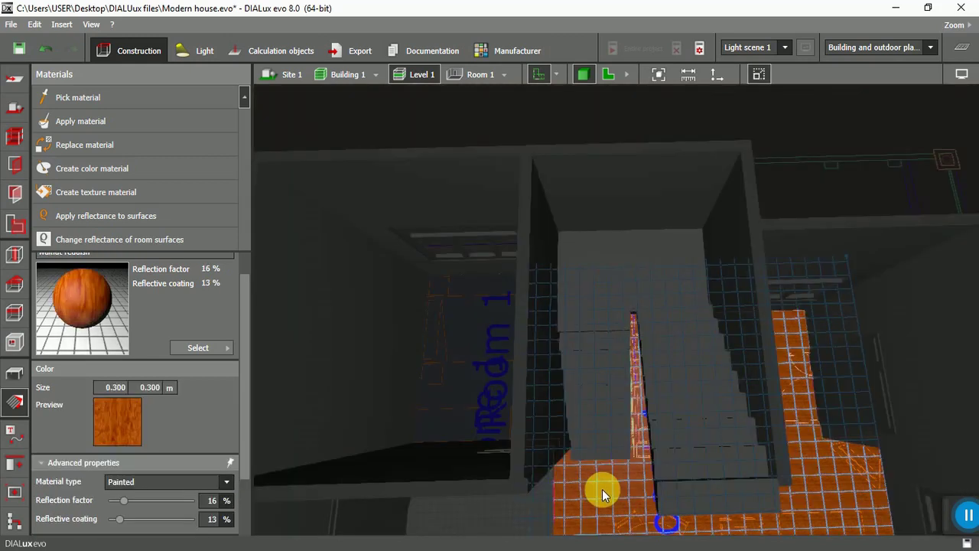
pyautogui.click(577, 113)
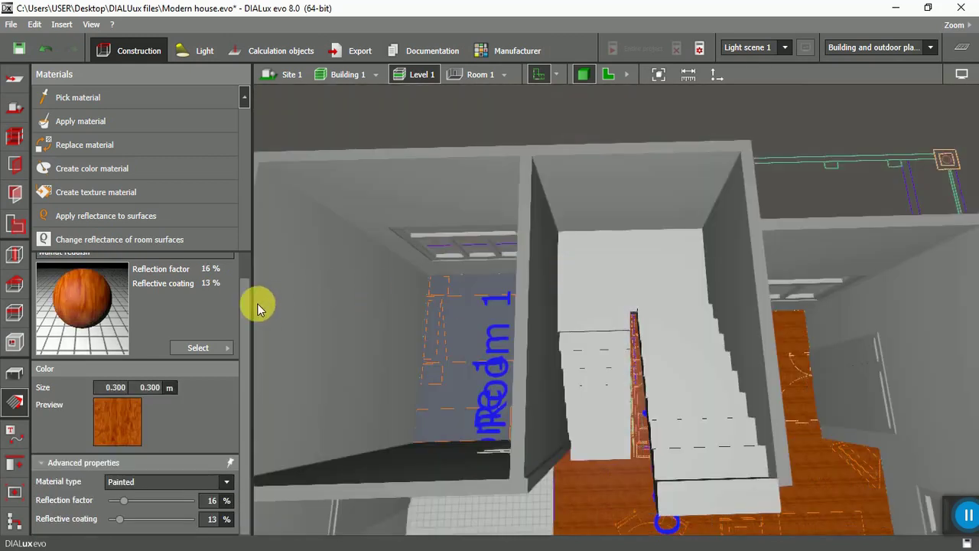
pyautogui.click(227, 353)
pyautogui.click(260, 230)
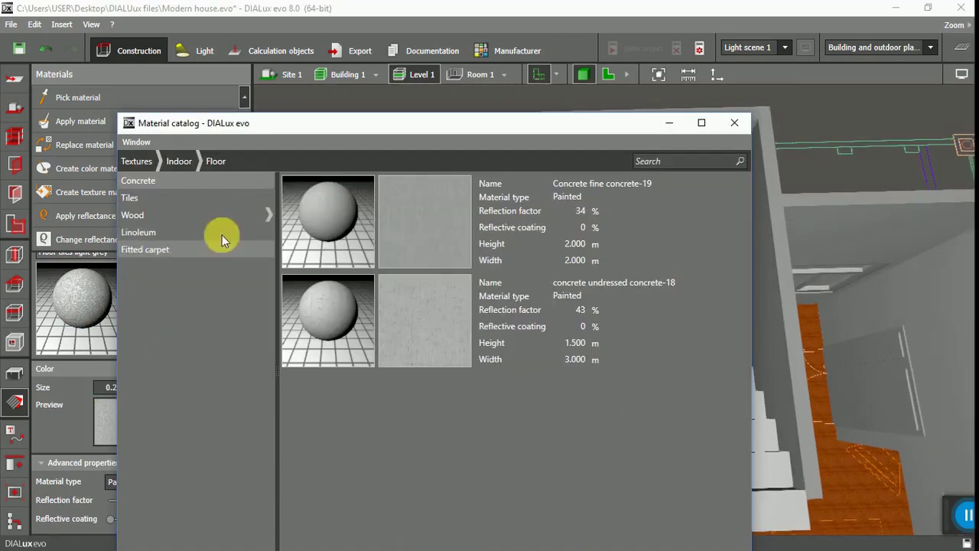
pyautogui.click(430, 317)
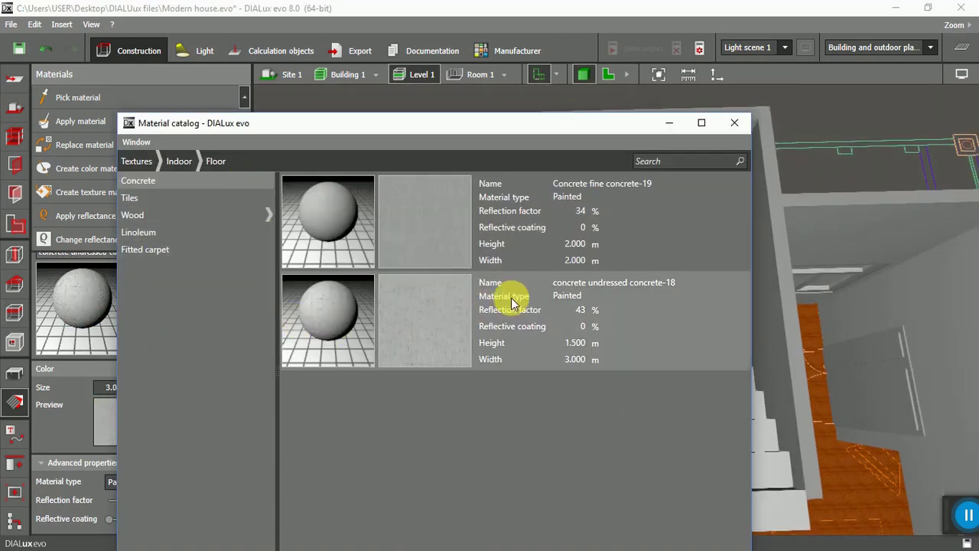
pyautogui.moveTo(465, 45); pyautogui.dragTo(464, 30)
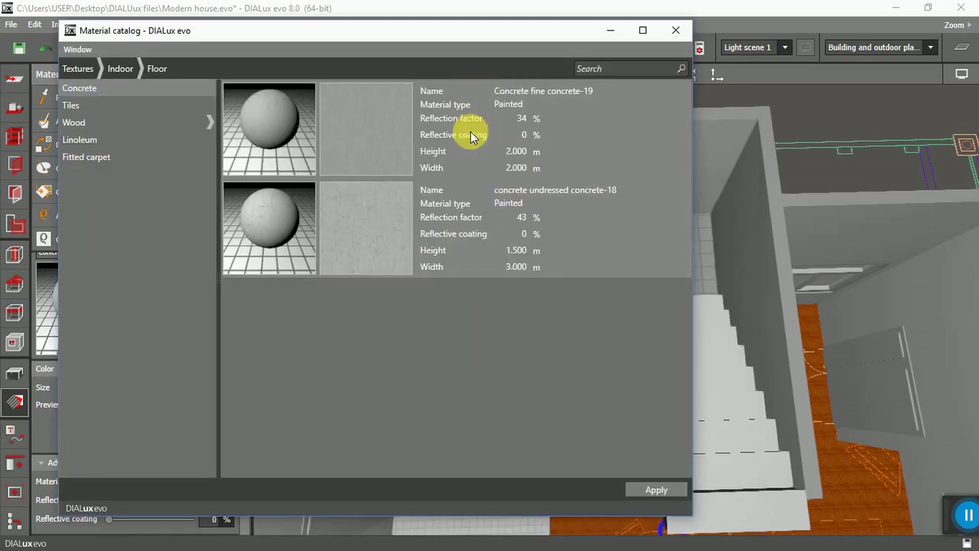
pyautogui.click(656, 489)
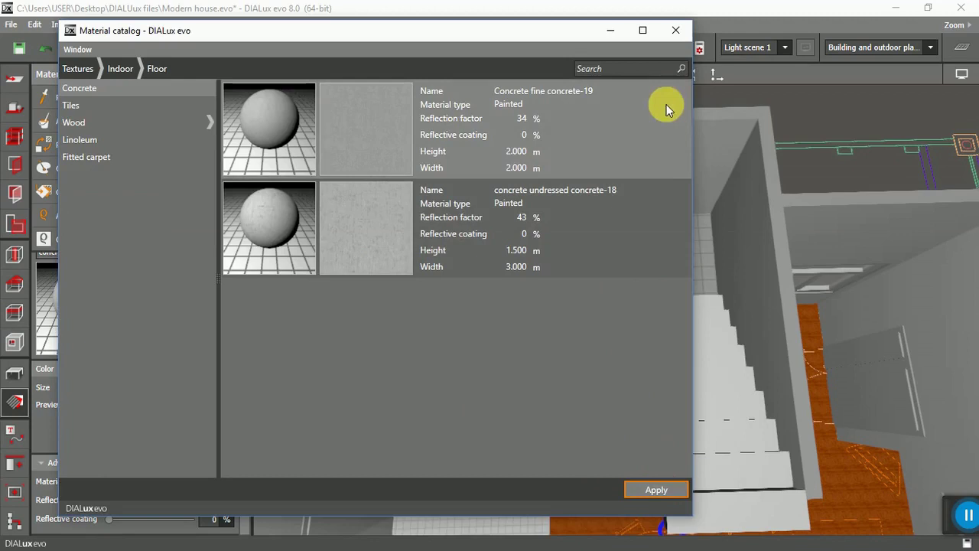
pyautogui.click(675, 31)
# Apply the undressed concrete material to the staircase's landing and the steps of both flights
pyautogui.click(70, 120)
pyautogui.click(629, 260)
pyautogui.click(86, 120)
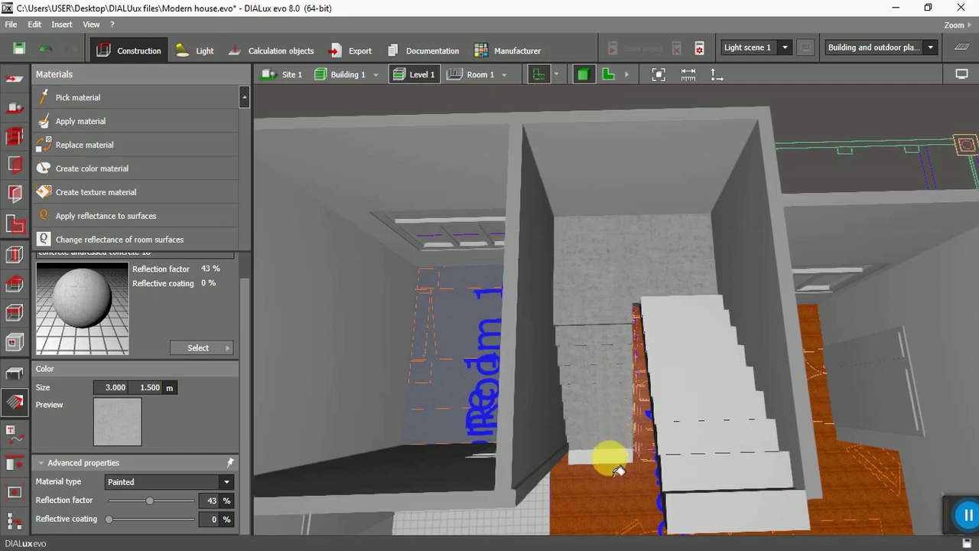
pyautogui.click(698, 470)
pyautogui.click(696, 436)
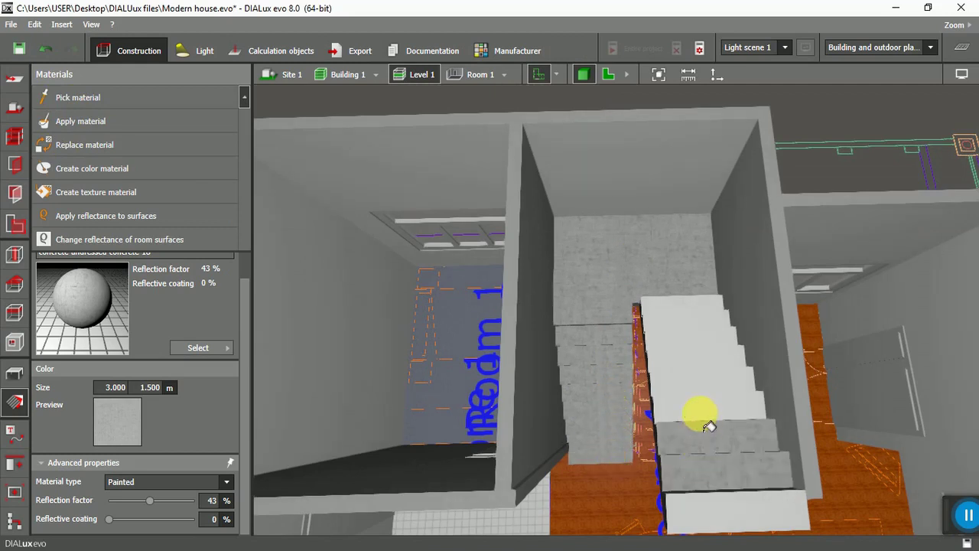
pyautogui.click(707, 411)
pyautogui.click(700, 383)
pyautogui.click(699, 360)
pyautogui.click(703, 340)
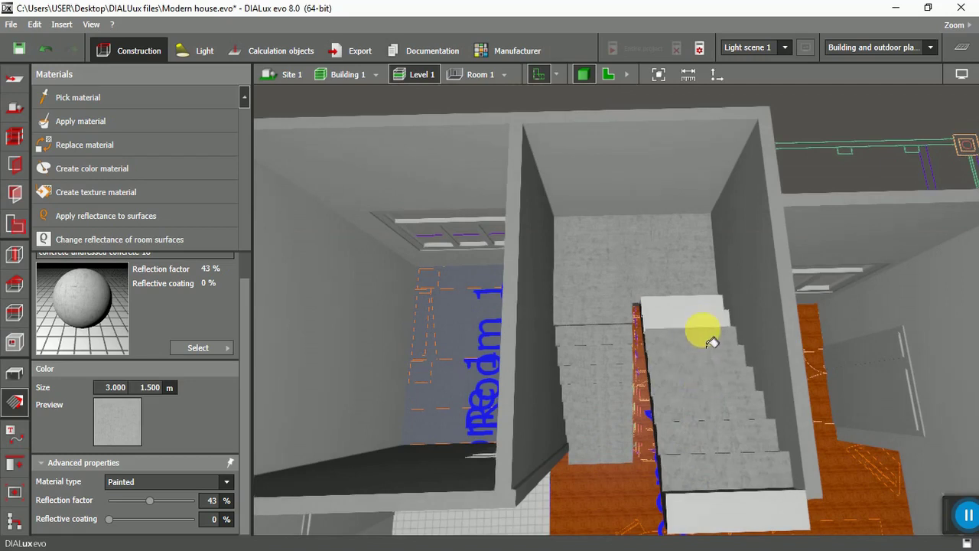
pyautogui.click(711, 321)
pyautogui.click(712, 322)
pyautogui.scroll(-3, 695, 306)
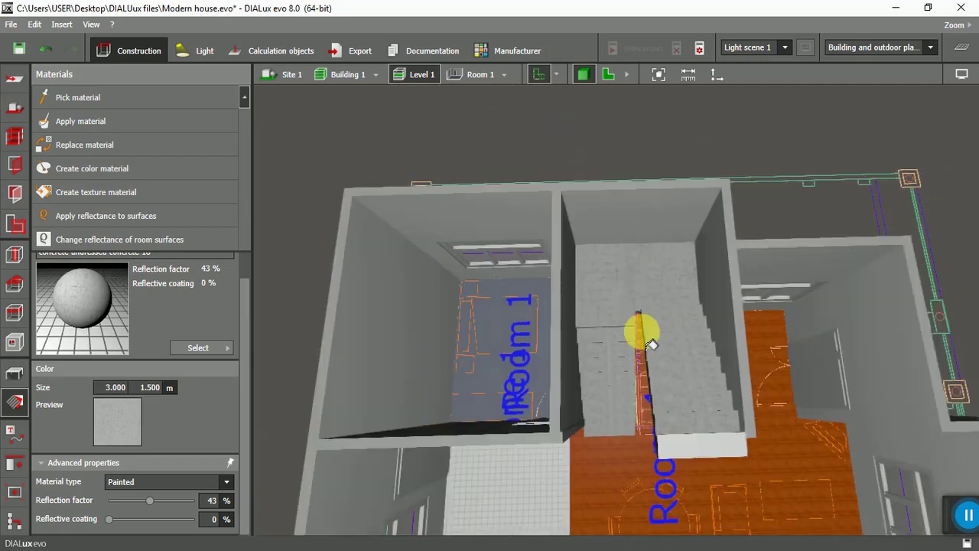
pyautogui.click(697, 447)
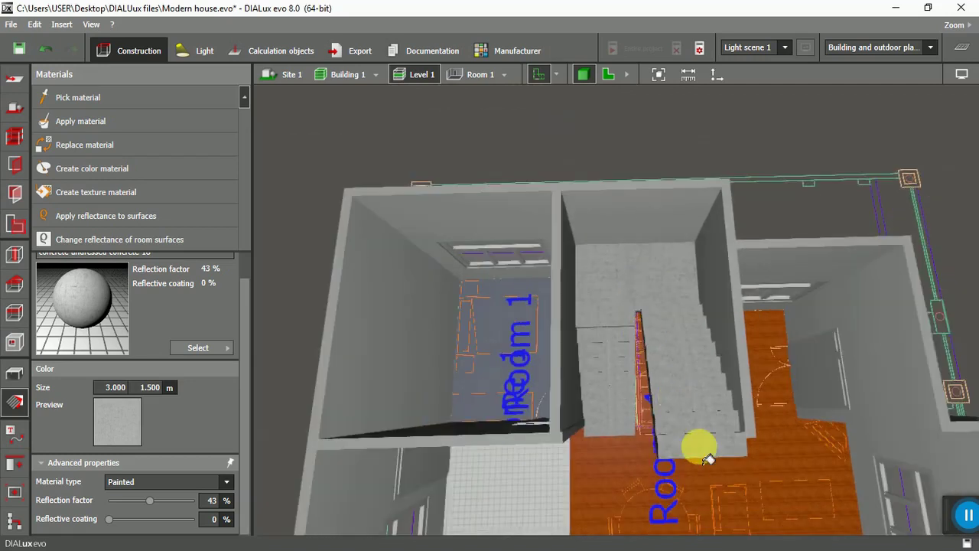
pyautogui.scroll(-2, 707, 458)
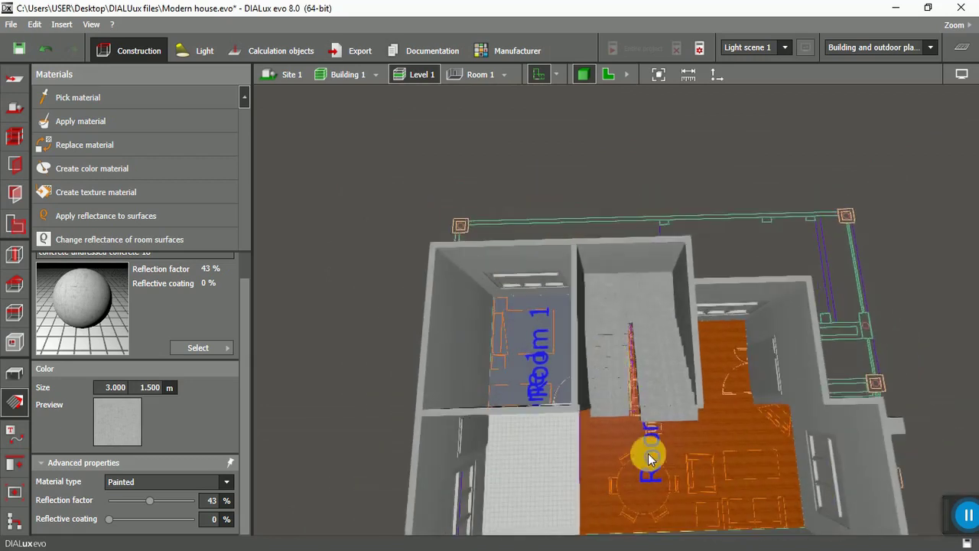
# Show Level 1 in floor plan view with the whole layout visible and switch to the furniture and objects tools
pyautogui.moveTo(652, 475); pyautogui.dragTo(571, 367, button='right')
pyautogui.scroll(-3, 571, 367)
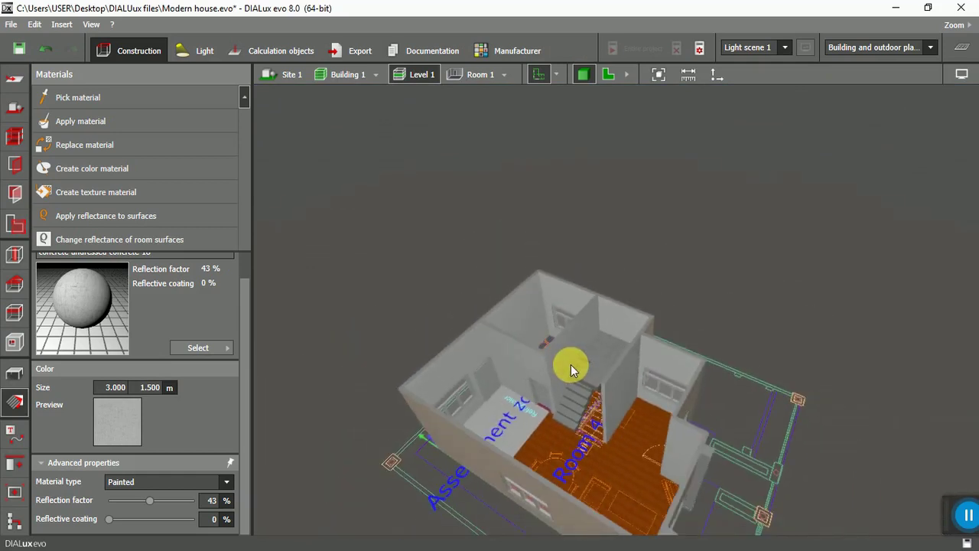
pyautogui.click(606, 74)
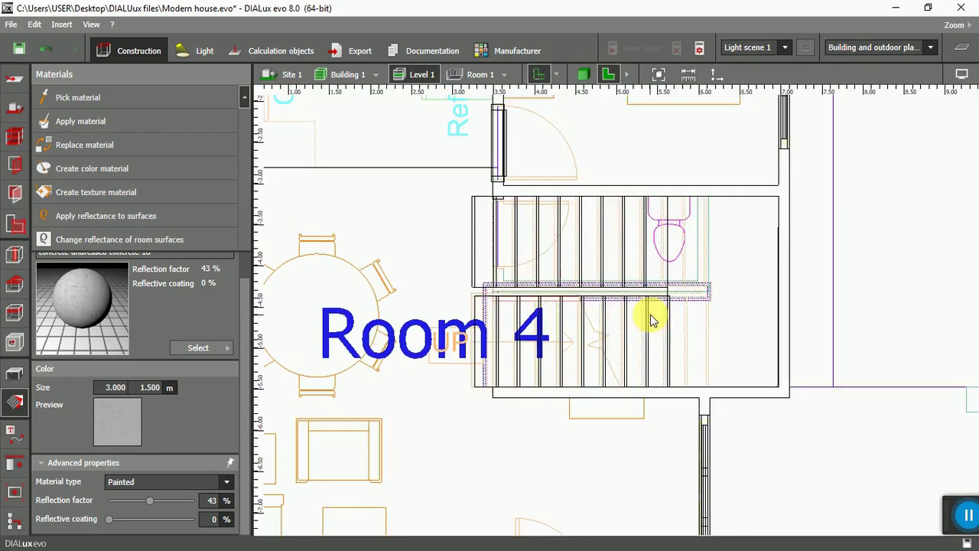
pyautogui.scroll(-3, 693, 302)
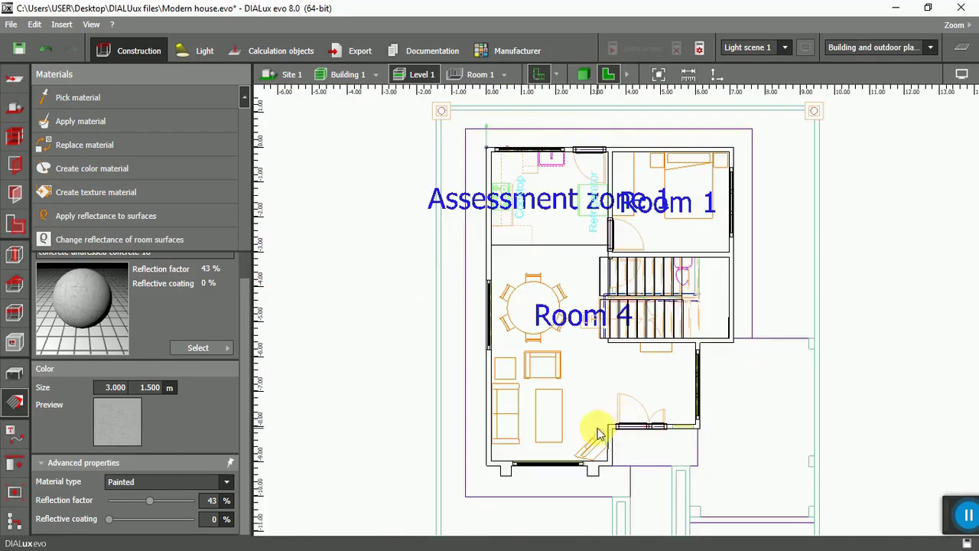
pyautogui.scroll(2, 596, 434)
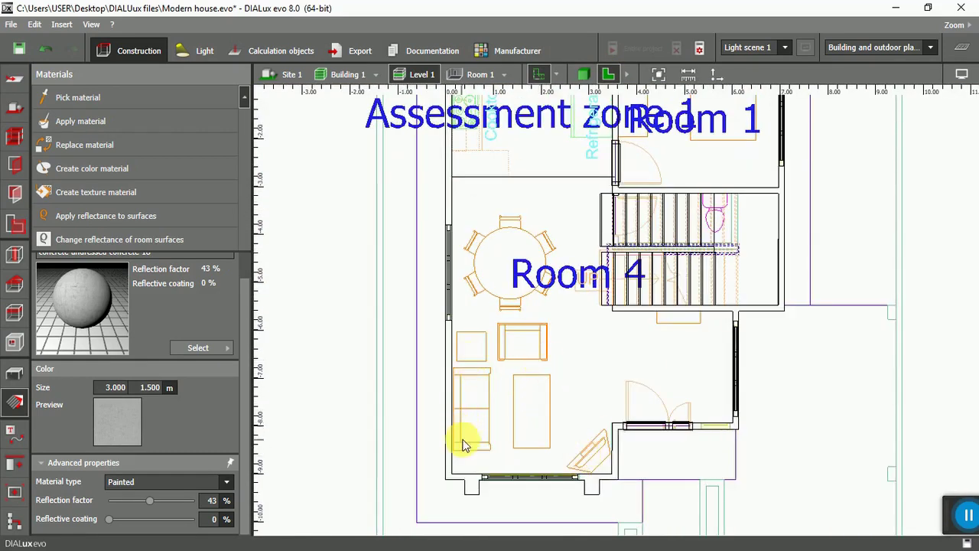
pyautogui.scroll(-2, 525, 360)
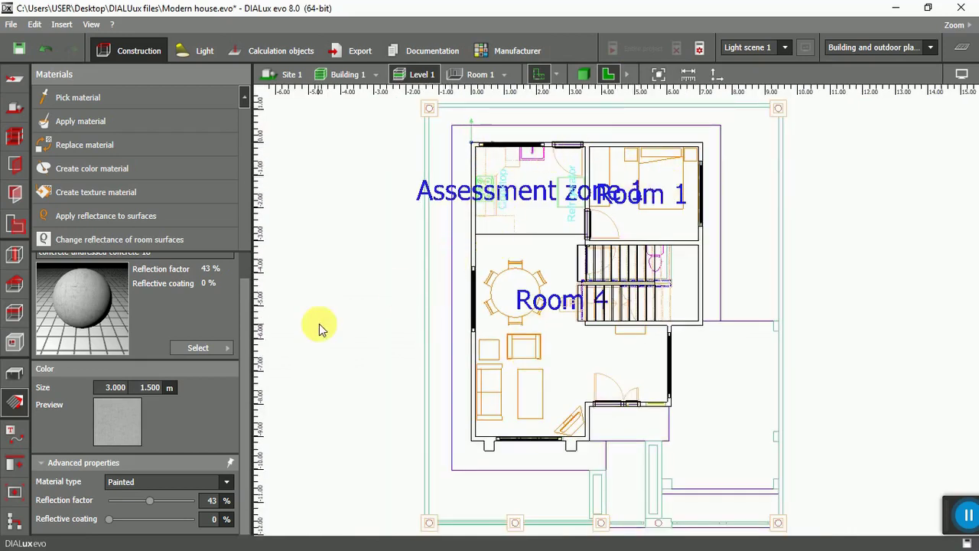
pyautogui.click(14, 374)
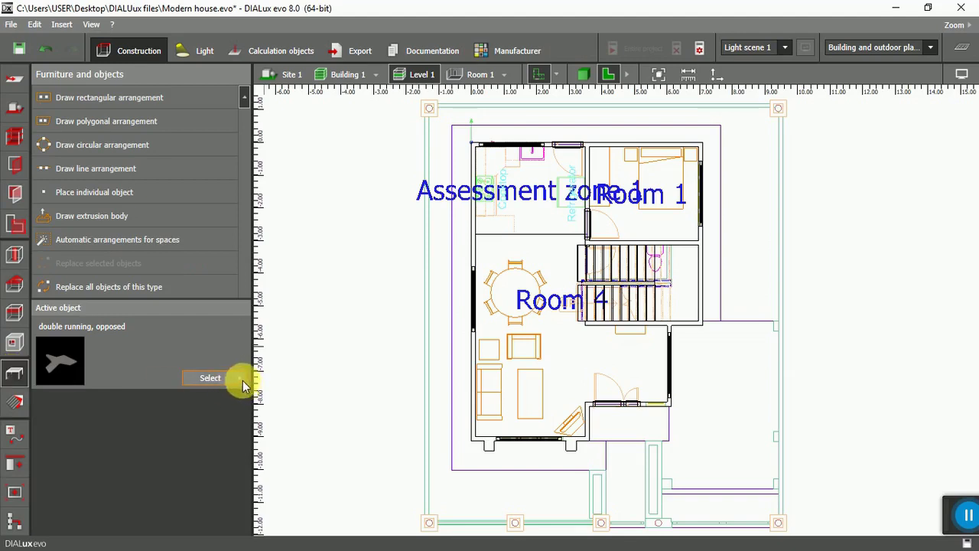
pyautogui.click(12, 409)
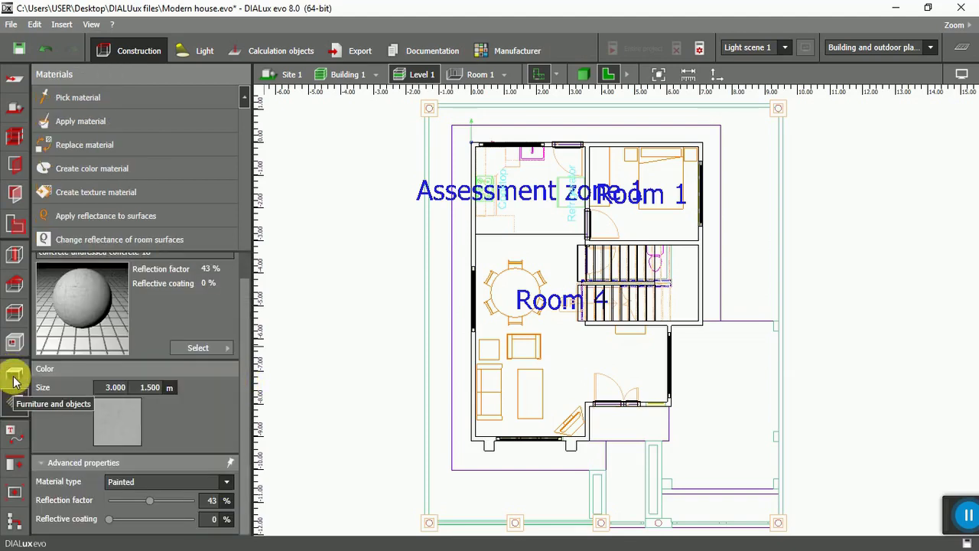
pyautogui.click(14, 377)
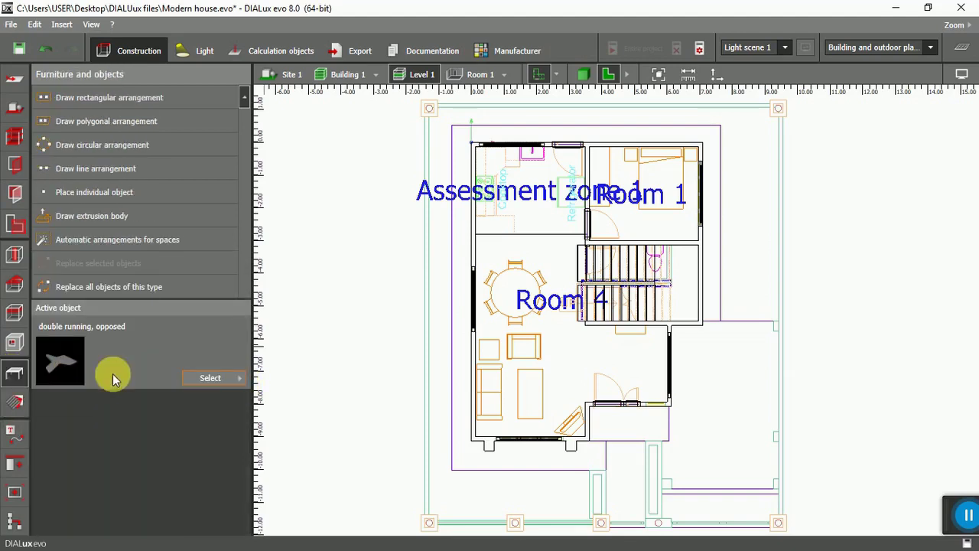
# Open the DIALux evo object catalog at the tables within home furniture
pyautogui.click(211, 378)
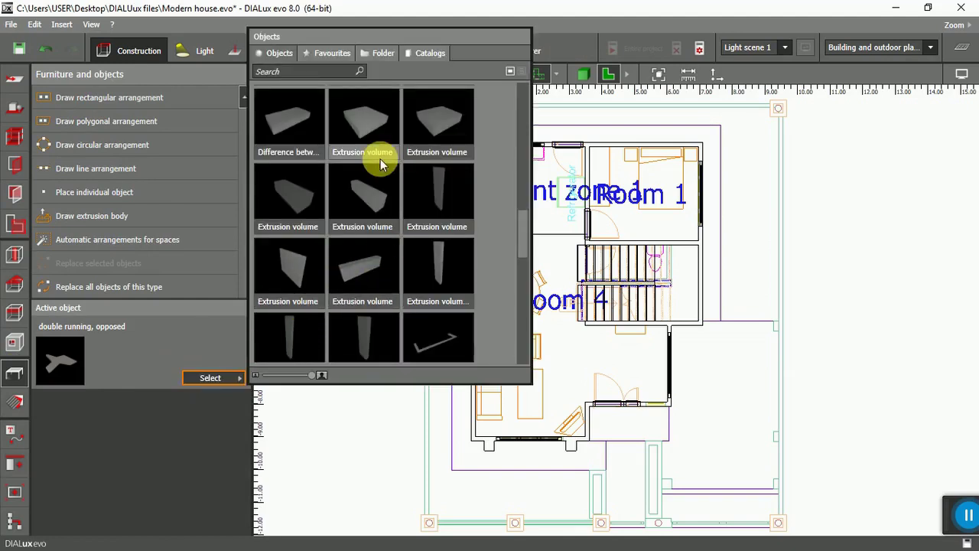
pyautogui.click(428, 52)
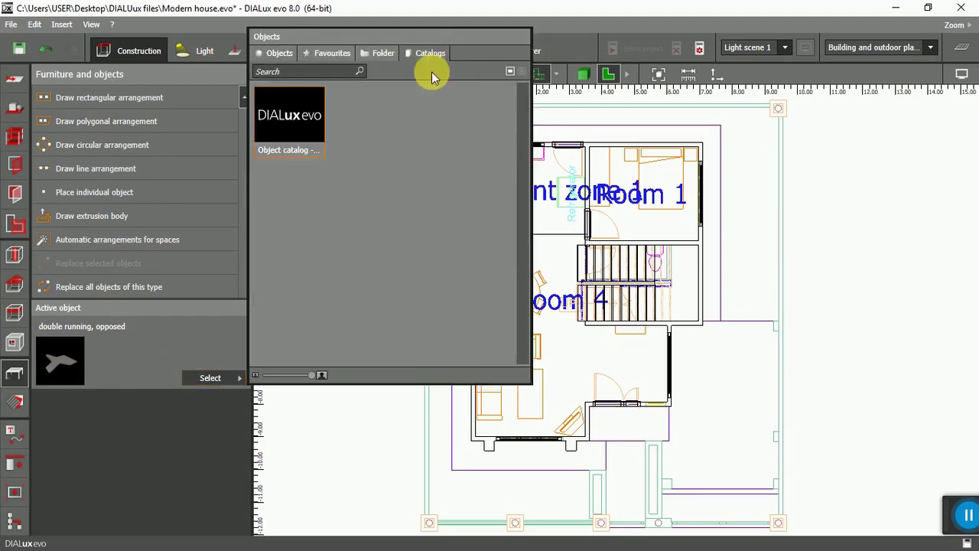
pyautogui.click(281, 124)
pyautogui.moveTo(339, 149); pyautogui.dragTo(248, 33)
pyautogui.click(77, 81)
# Find the 75 bistro round table, make it the active object and close the catalog
pyautogui.scroll(-5, 332, 246)
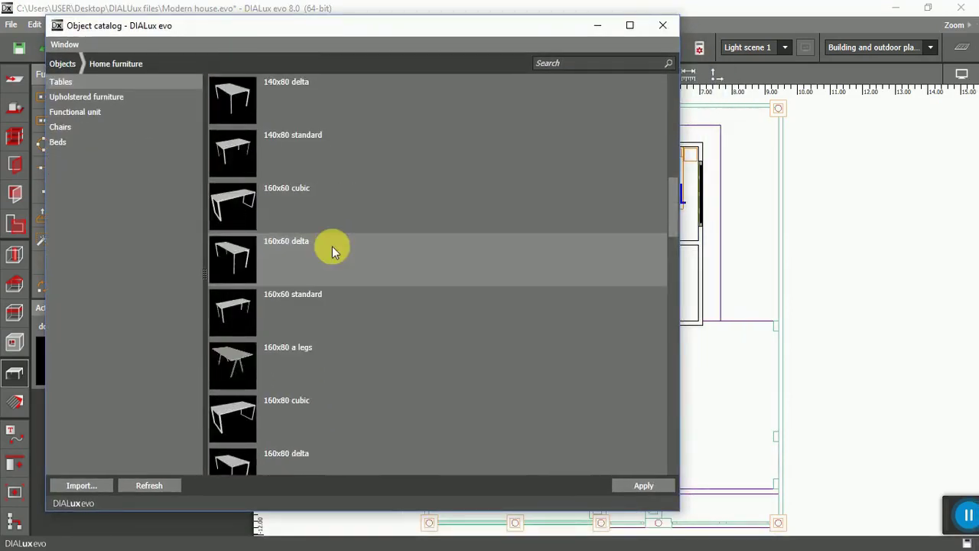
pyautogui.scroll(-10, 332, 246)
pyautogui.scroll(3, 332, 247)
pyautogui.scroll(-6, 331, 246)
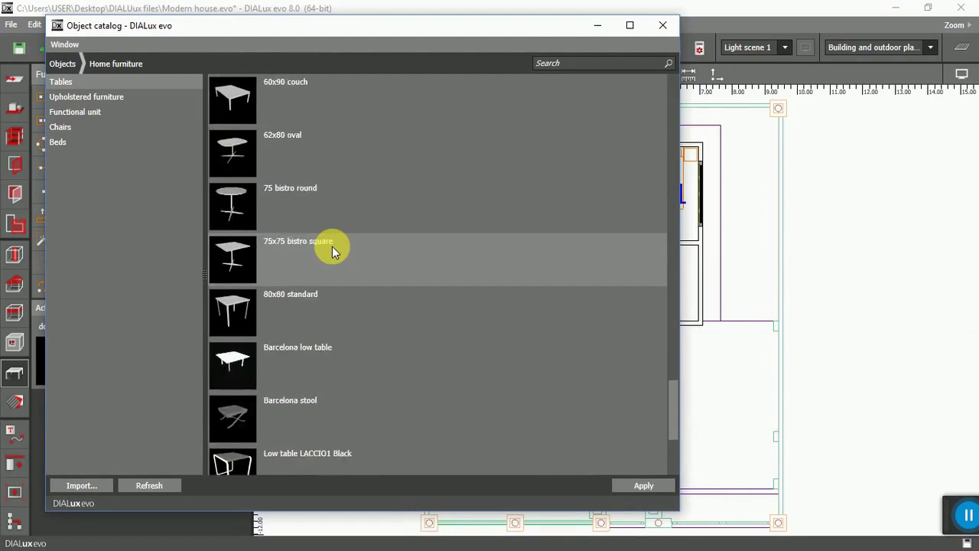
pyautogui.scroll(-5, 341, 264)
pyautogui.scroll(6, 344, 264)
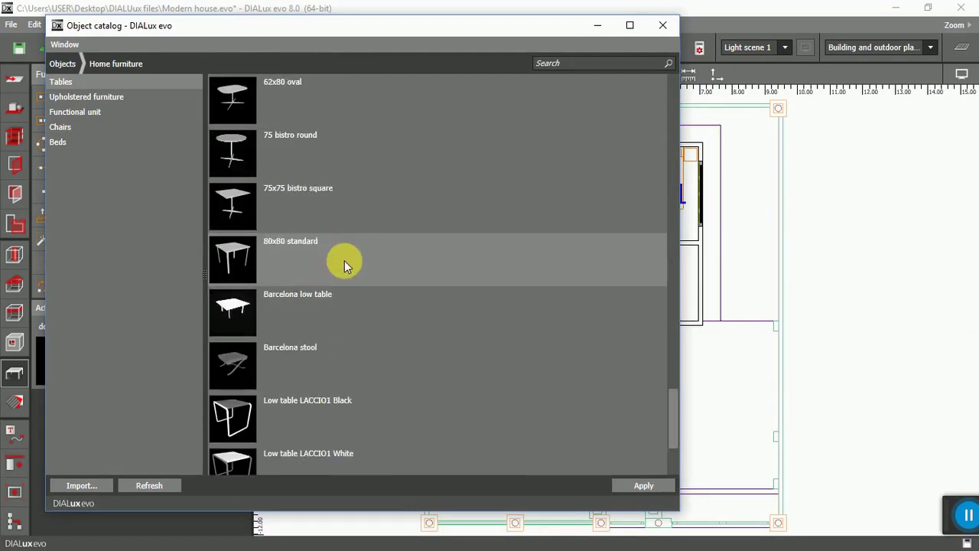
pyautogui.click(243, 308)
pyautogui.click(653, 490)
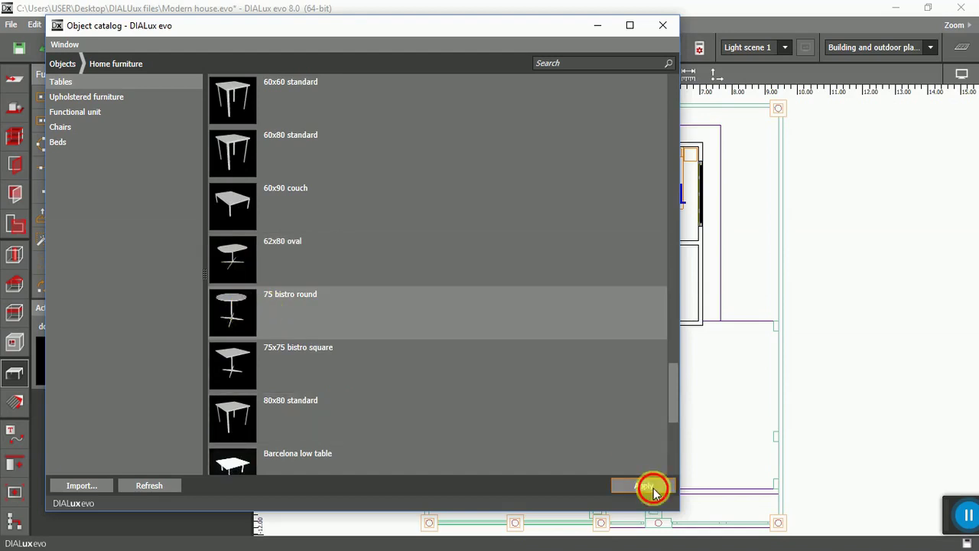
pyautogui.click(664, 28)
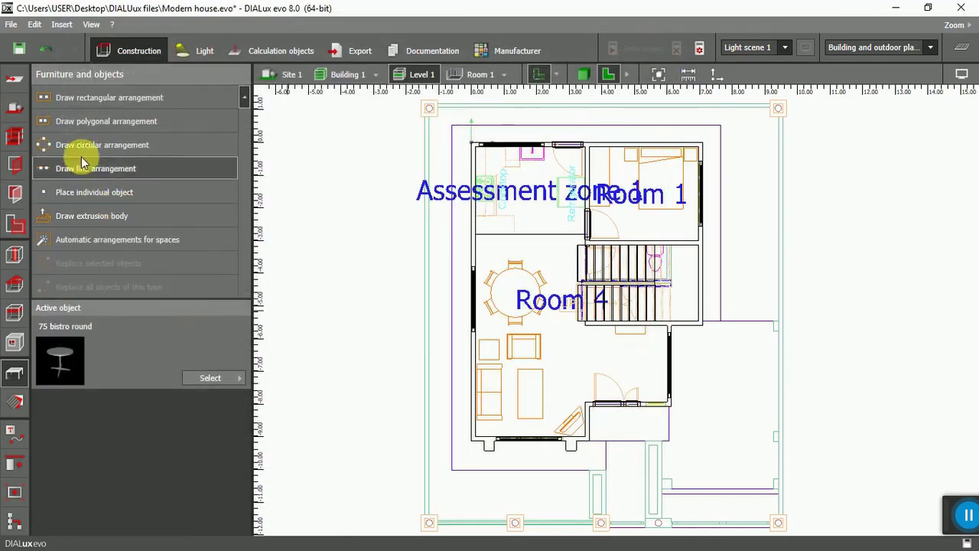
# Place one 75 bistro round table at the centre of the drawn round dining table, about X 1.32 m, Y -4.61 m
pyautogui.click(81, 192)
pyautogui.scroll(3, 489, 306)
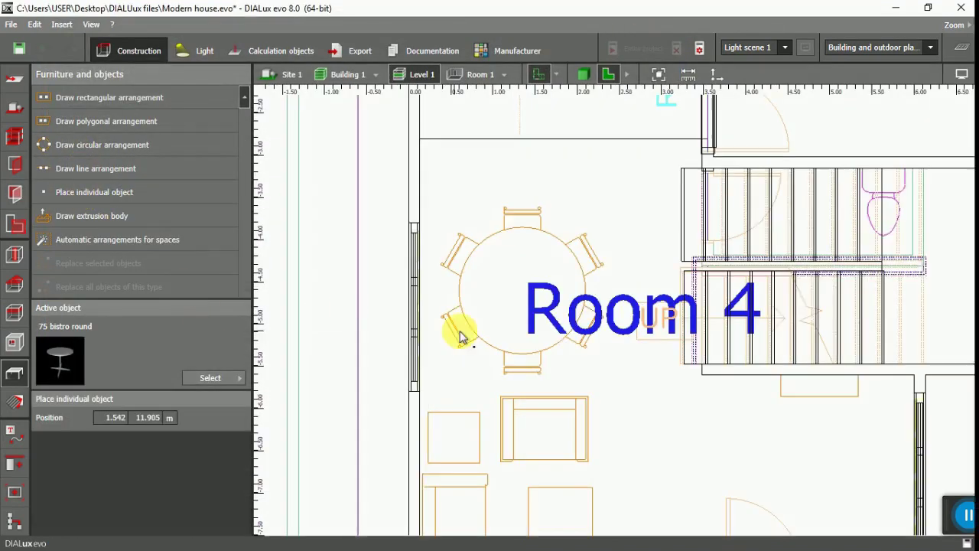
pyautogui.click(520, 296)
# Set the round table's size to 1.5 m by 1.5 m with a height of 1 m, and deselect it
pyautogui.click(229, 418)
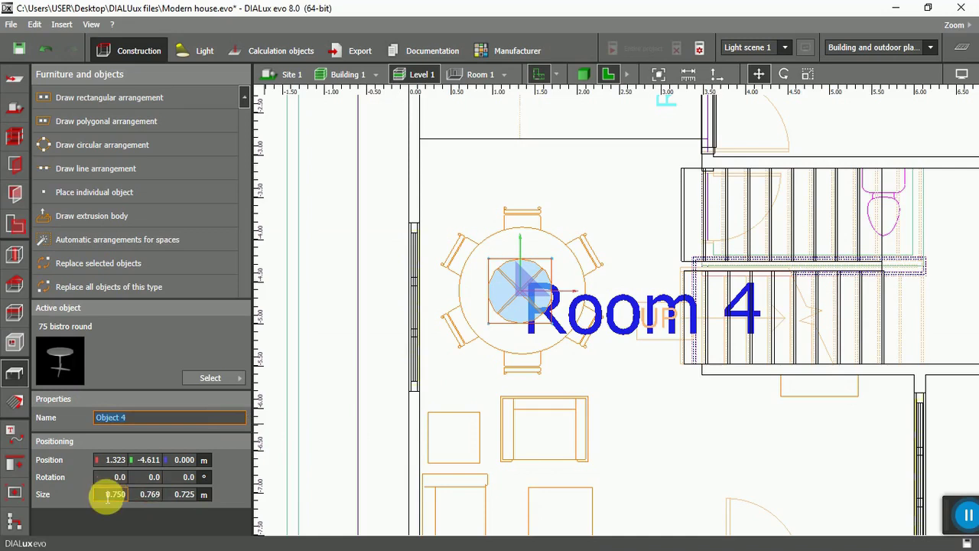
pyautogui.click(172, 501)
pyautogui.click(130, 498)
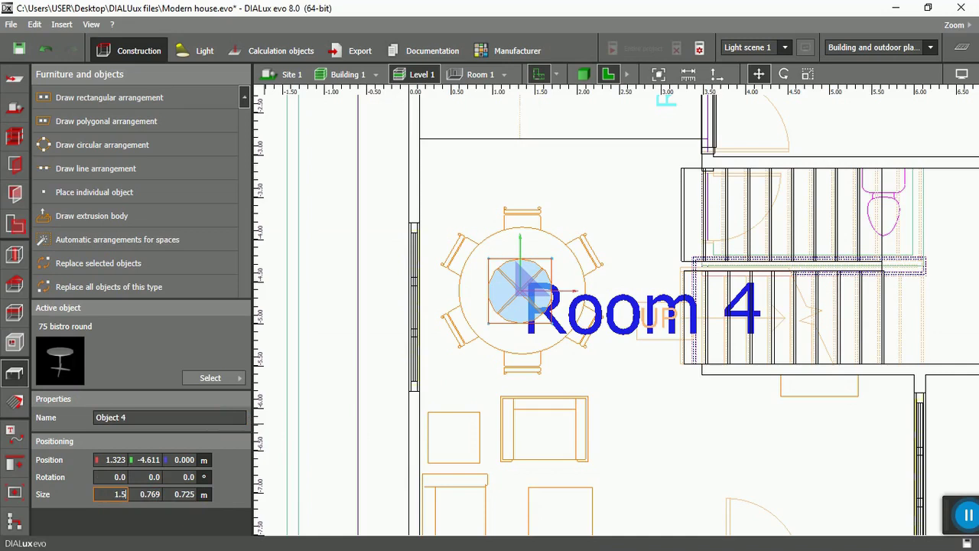
pyautogui.write('1.5')
pyautogui.press('Return')
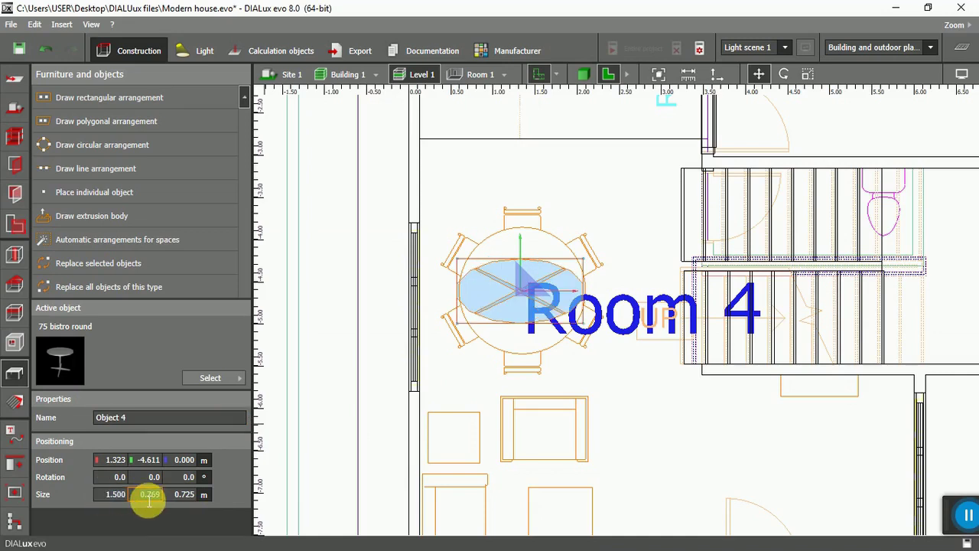
pyautogui.write('1.5')
pyautogui.press('Return')
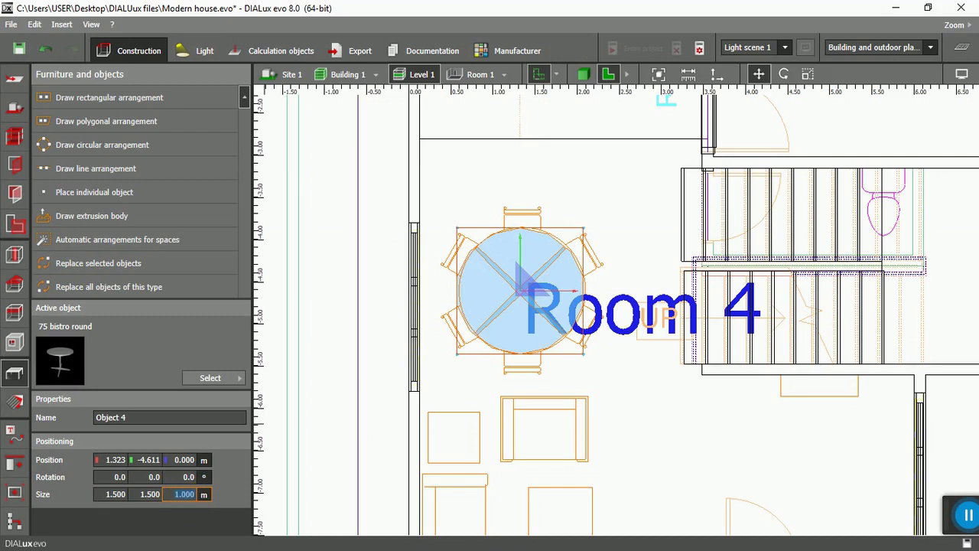
pyautogui.click(185, 490)
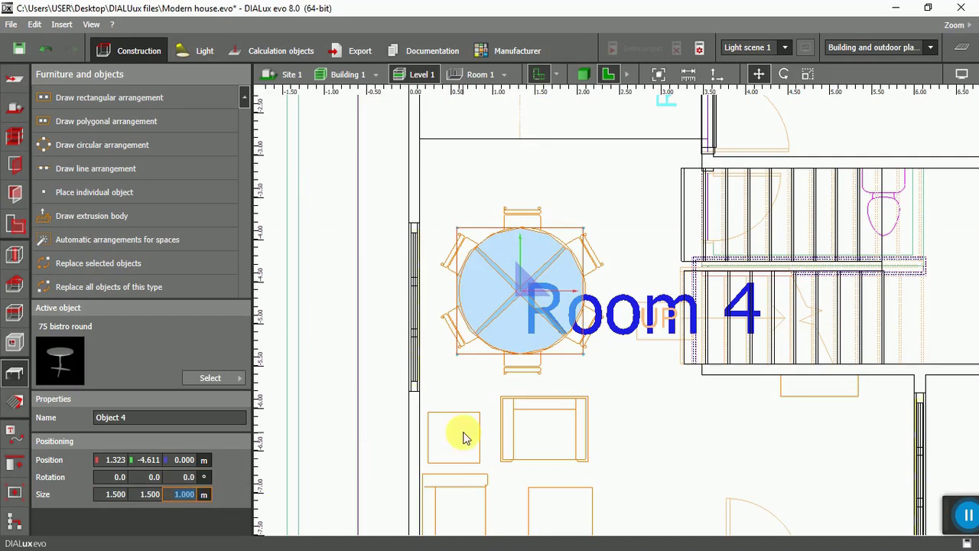
pyautogui.click(640, 395)
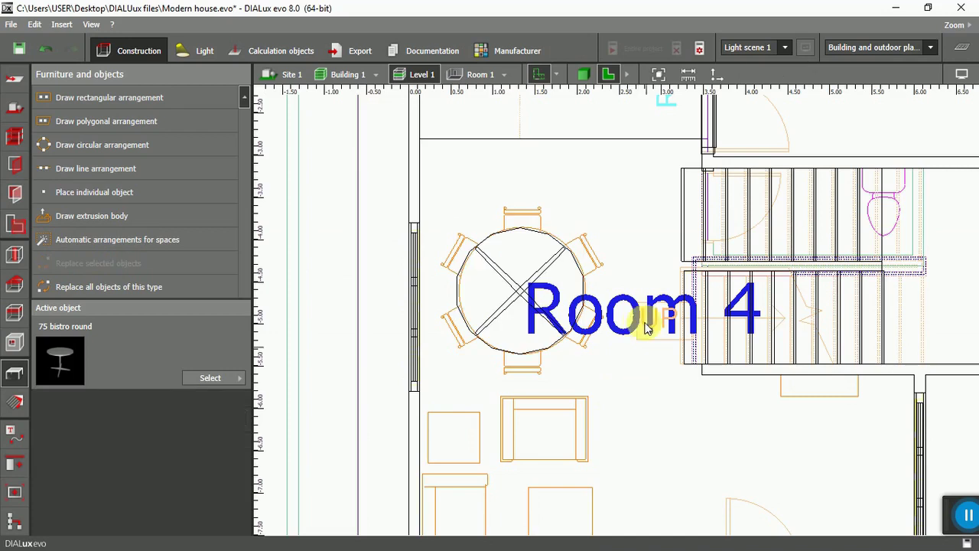
# Inspect the resized round table in the dining area in 3D and return to the floor plan
pyautogui.click(584, 75)
pyautogui.moveTo(632, 483); pyautogui.dragTo(511, 419, button='middle')
pyautogui.scroll(10, 494, 412)
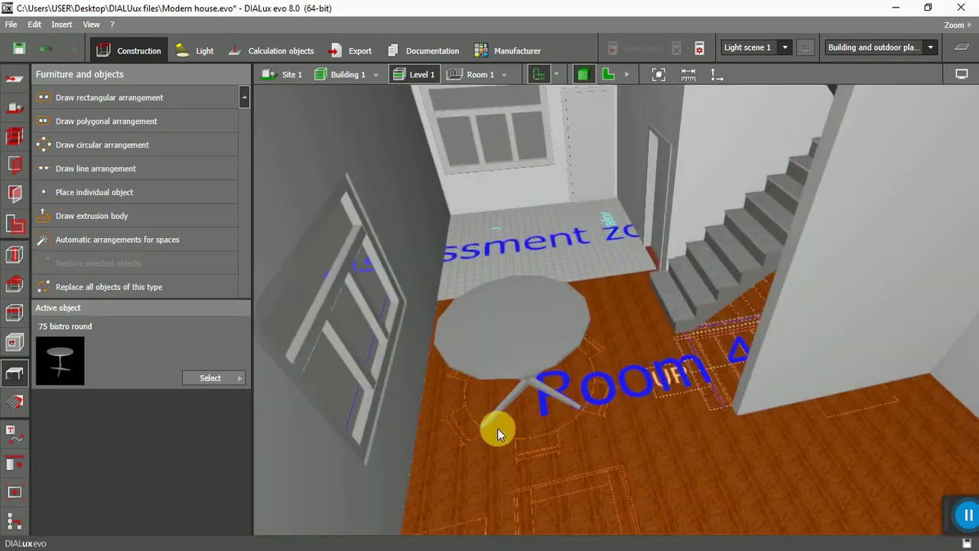
pyautogui.moveTo(501, 429)
pyautogui.mouseDown(button='middle')
pyautogui.moveTo(507, 388)
pyautogui.moveTo(510, 436)
pyautogui.moveTo(503, 385)
pyautogui.moveTo(503, 435)
pyautogui.mouseUp(button='middle')
pyautogui.click(609, 75)
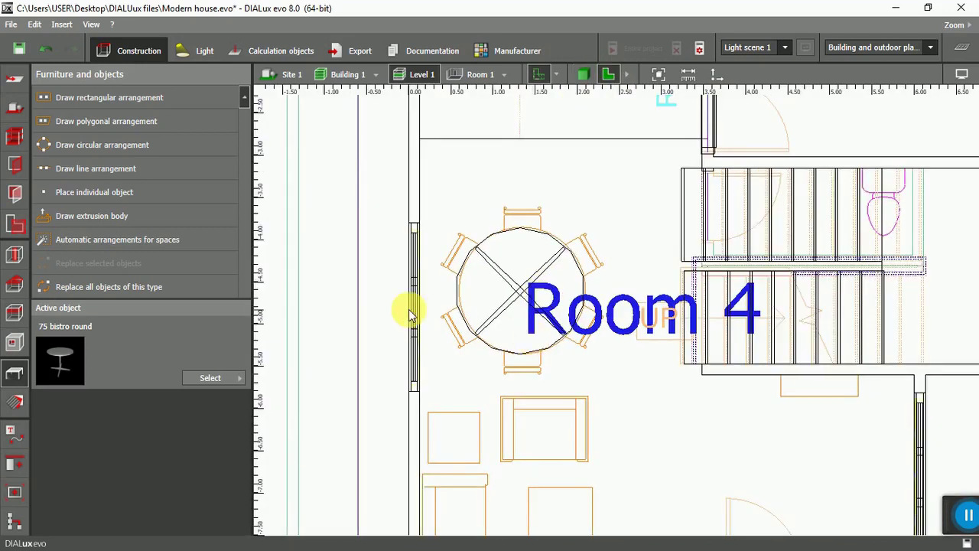
# Load the simple chair from the home furniture section of the object catalog as the active object
pyautogui.click(232, 377)
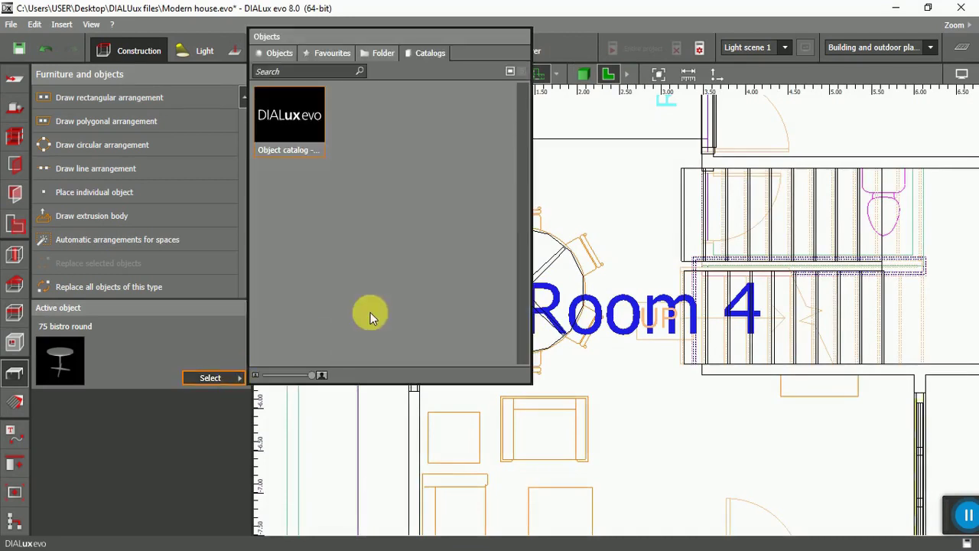
pyautogui.doubleClick(308, 124)
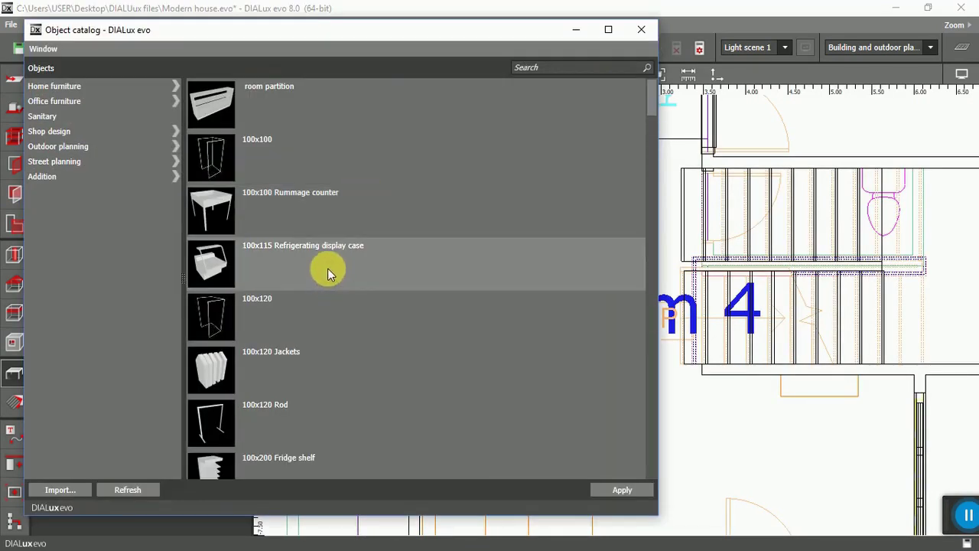
pyautogui.scroll(-5, 352, 247)
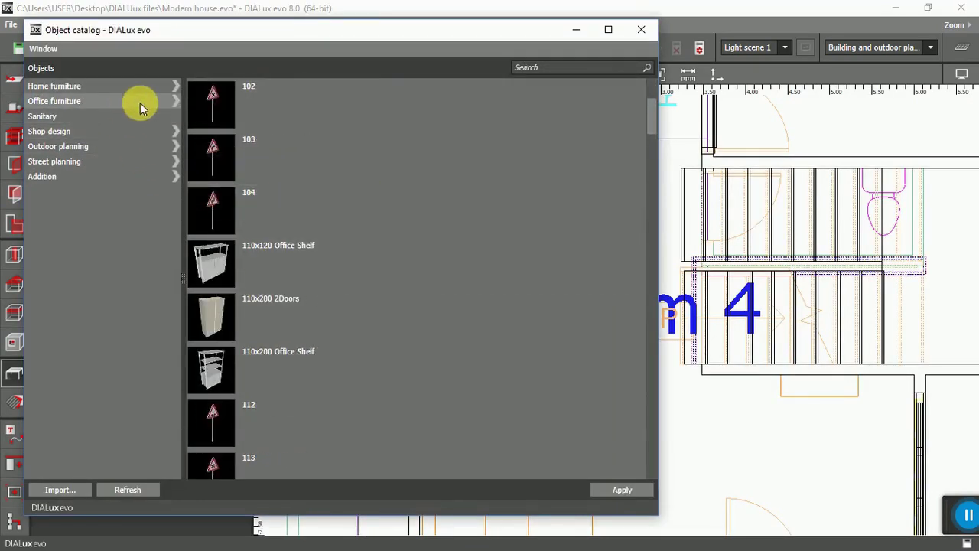
pyautogui.click(155, 88)
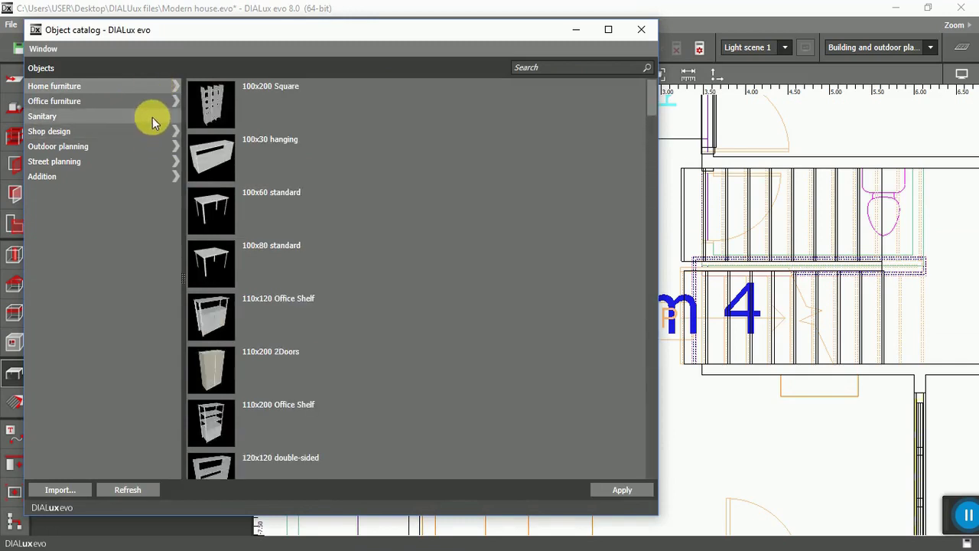
pyautogui.click(161, 87)
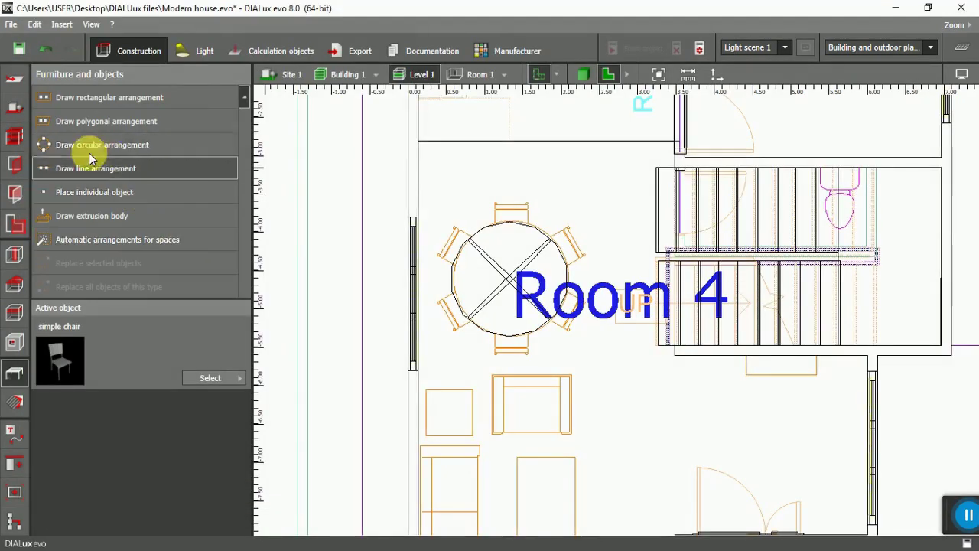
# Draw a circular arrangement of simple chairs centred on the round table, radius about 0.75 m, with quantity 6
pyautogui.click(92, 145)
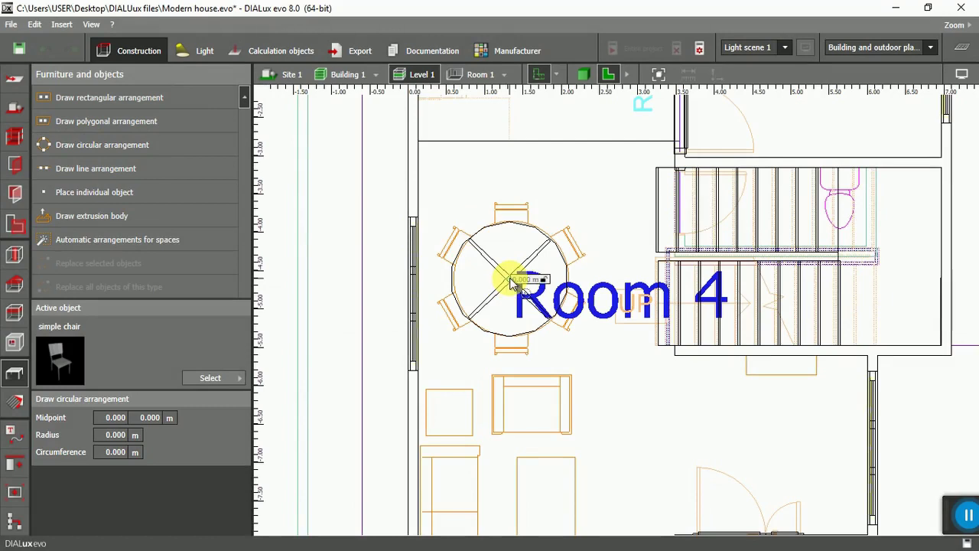
pyautogui.click(510, 280)
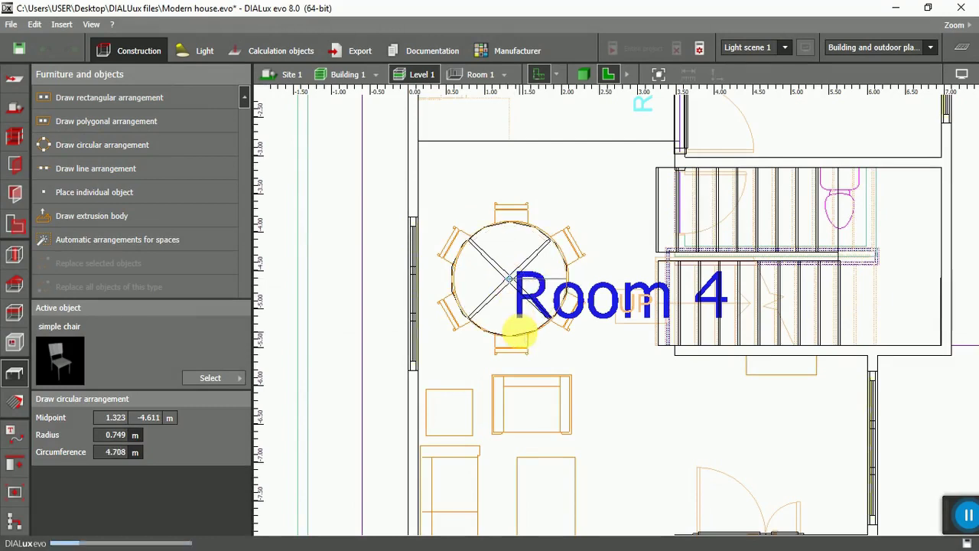
pyautogui.click(517, 334)
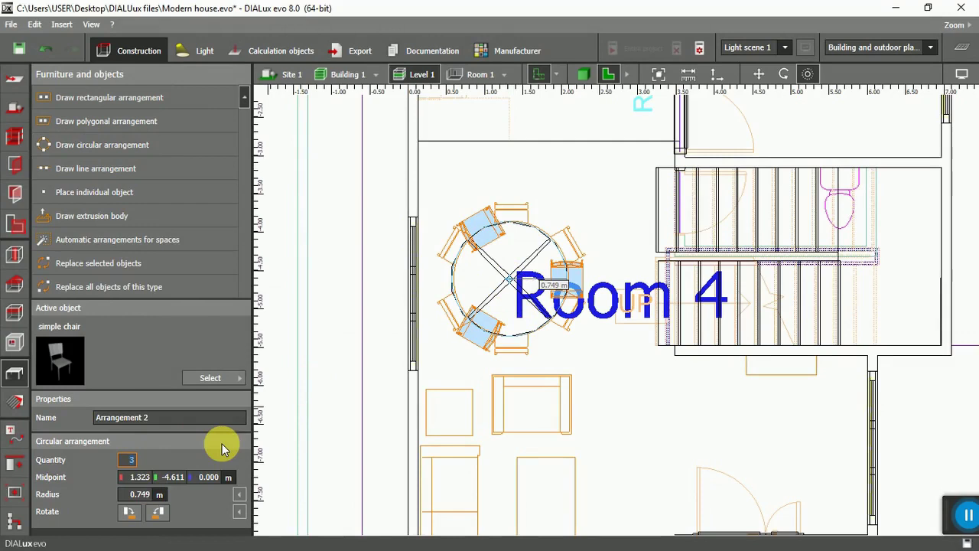
pyautogui.write('6')
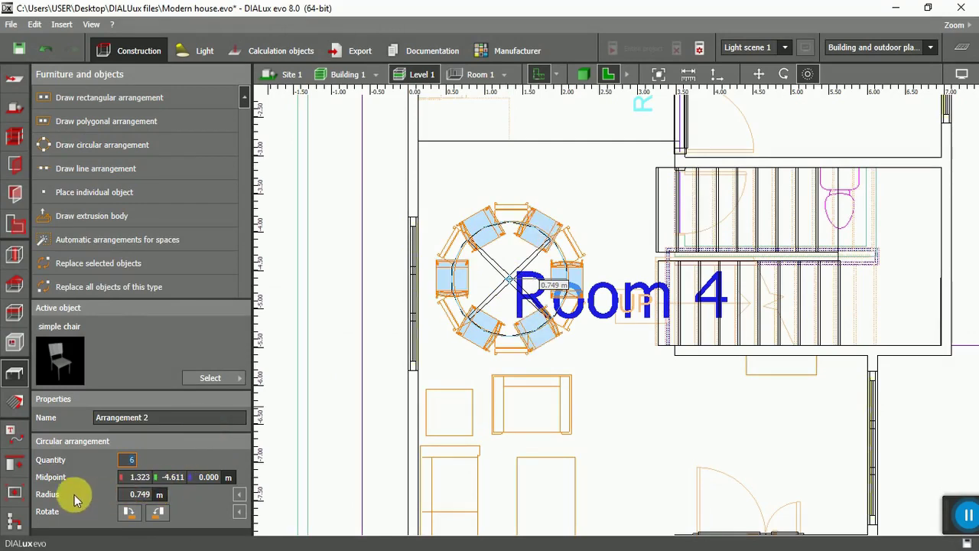
# Rotate the arrangement's chairs clockwise in 90° increments until they face the round table
pyautogui.click(128, 517)
pyautogui.click(129, 517)
pyautogui.click(128, 517)
pyautogui.click(129, 517)
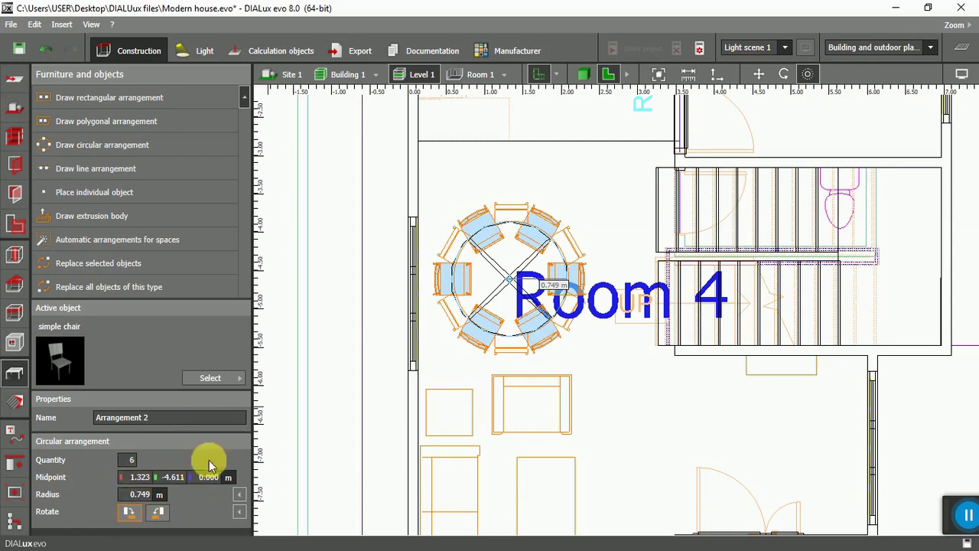
# Rotate the circular chair arrangement about its centre so the chairs line up with the dining chairs in the plan
pyautogui.rightClick(527, 325)
pyautogui.click(540, 346)
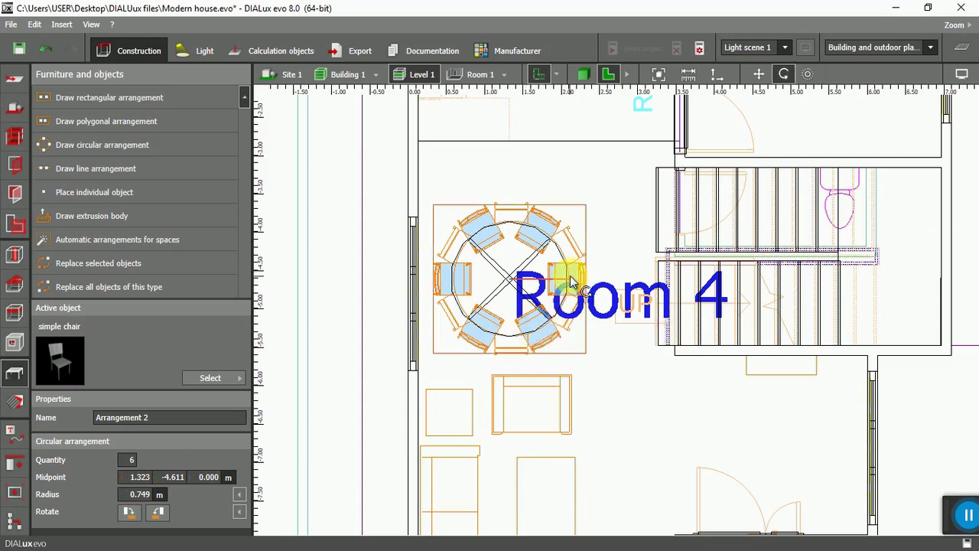
pyautogui.moveTo(560, 291); pyautogui.dragTo(549, 298)
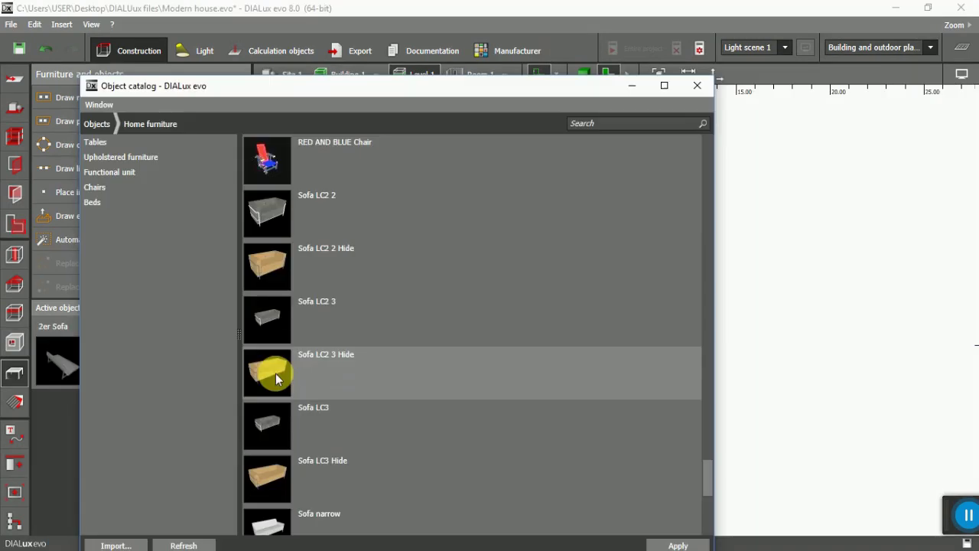
# Load Sofa LC2 3 Hide from the object catalog and place one in the living area of Room 4
pyautogui.click(674, 543)
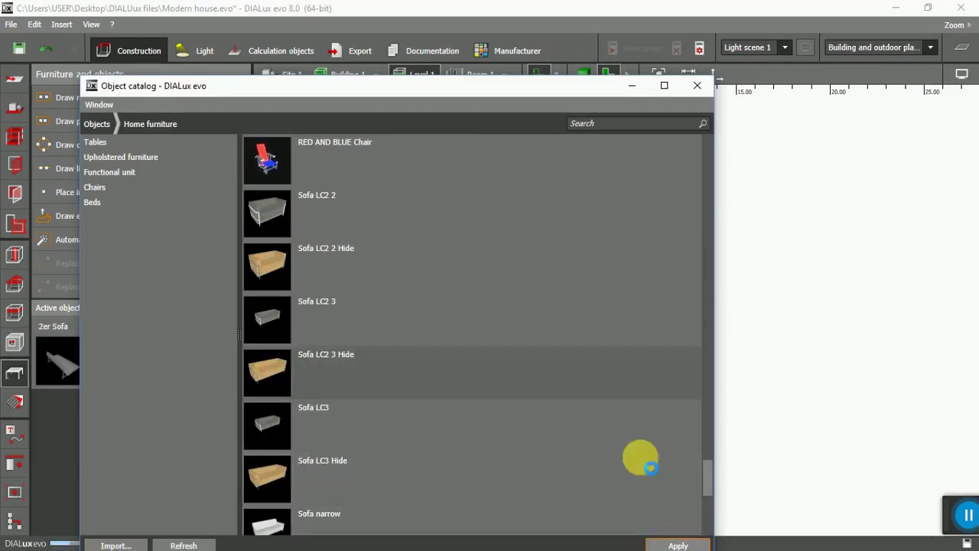
pyautogui.click(704, 90)
pyautogui.click(81, 192)
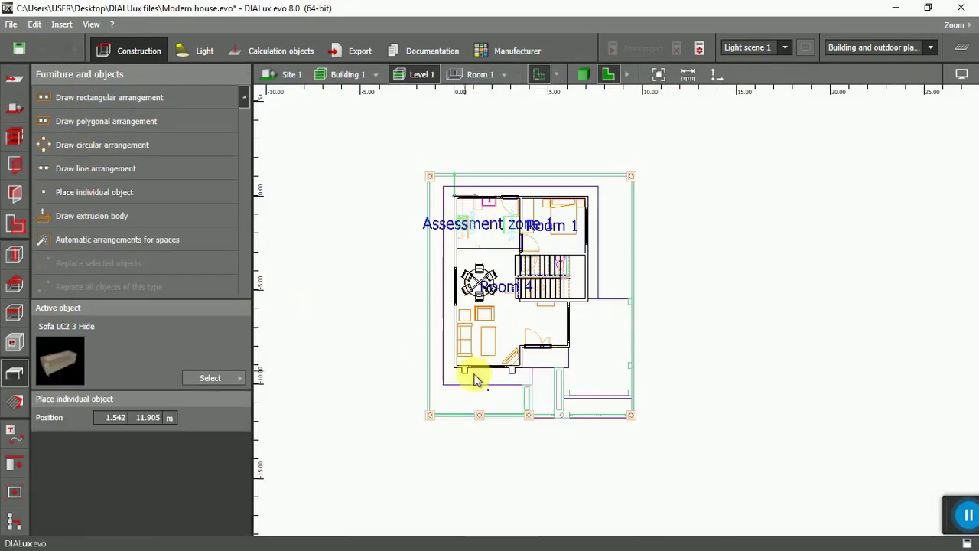
pyautogui.scroll(5, 448, 327)
pyautogui.click(442, 292)
# Turn the sofa lengthwise along the living area's side wall and move it onto the sofa outline in the plan
pyautogui.click(783, 74)
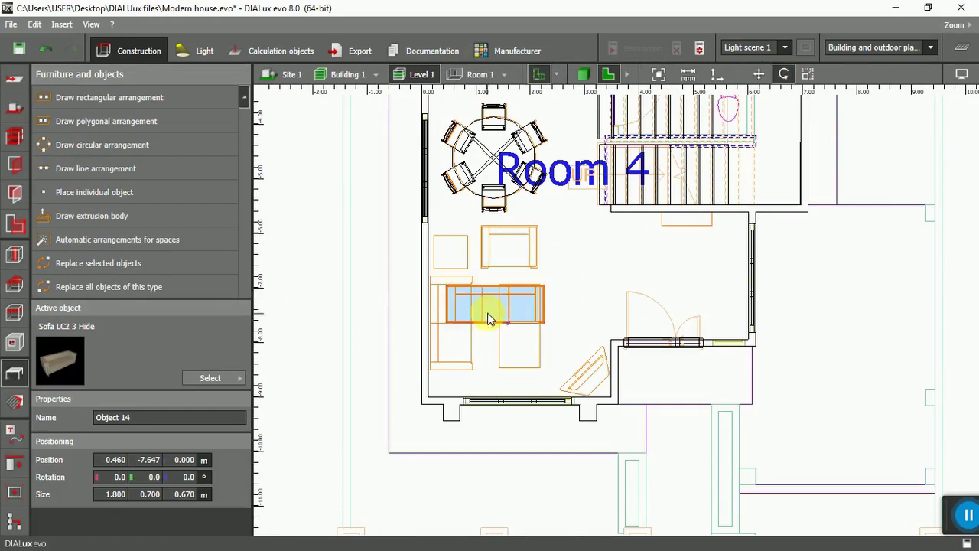
pyautogui.rightClick(510, 307)
pyautogui.click(520, 334)
pyautogui.moveTo(516, 303); pyautogui.dragTo(431, 251)
pyautogui.rightClick(421, 279)
pyautogui.click(434, 288)
pyautogui.moveTo(445, 322); pyautogui.dragTo(472, 369)
pyautogui.click(573, 305)
# Load Armchair LC3 Hide from the object catalog as the active object
pyautogui.click(228, 377)
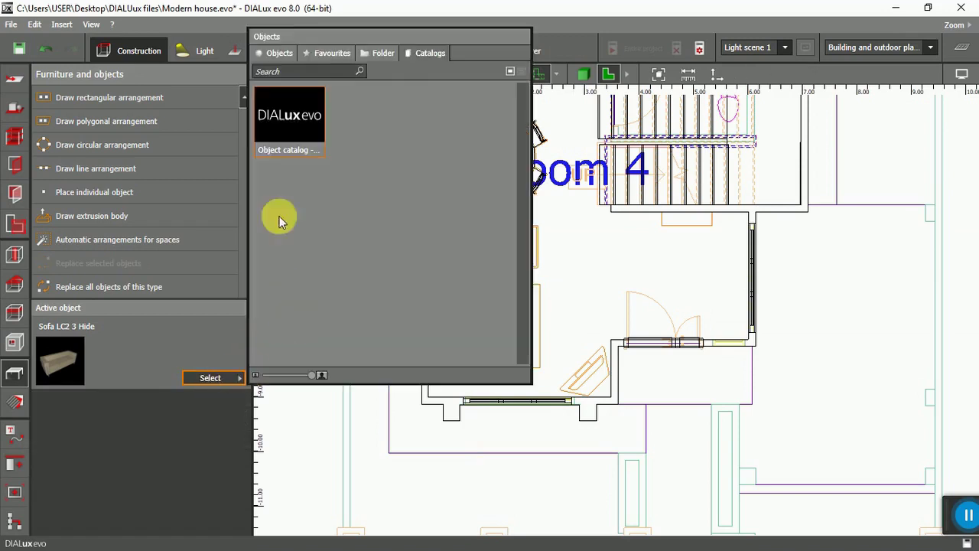
pyautogui.click(287, 119)
pyautogui.scroll(-10, 380, 318)
pyautogui.scroll(-10, 380, 318)
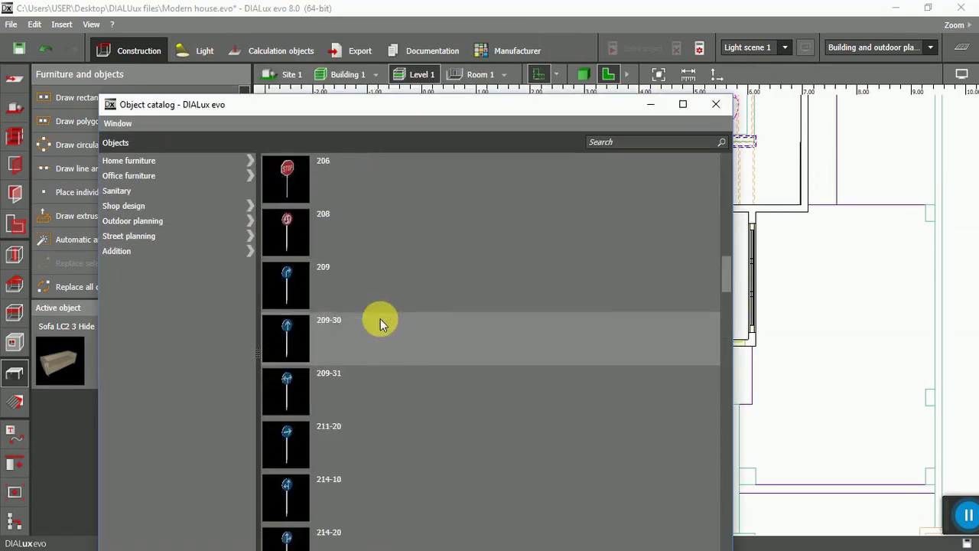
pyautogui.scroll(-3, 307, 329)
pyautogui.click(296, 315)
pyautogui.moveTo(621, 105); pyautogui.dragTo(599, 45)
pyautogui.click(670, 503)
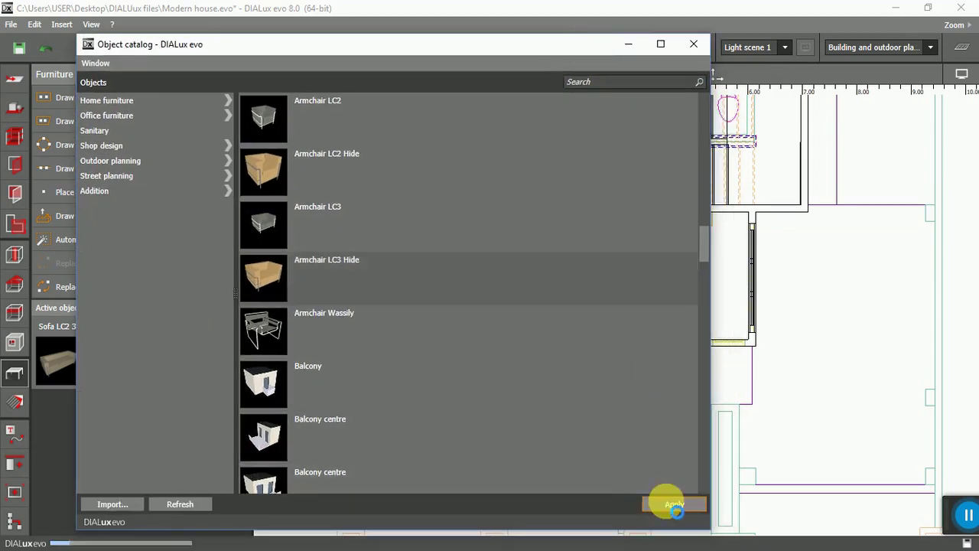
pyautogui.click(692, 45)
# Place the armchair in the living area and move it onto the armchair outline between the sofa and dining table
pyautogui.click(94, 192)
pyautogui.click(536, 227)
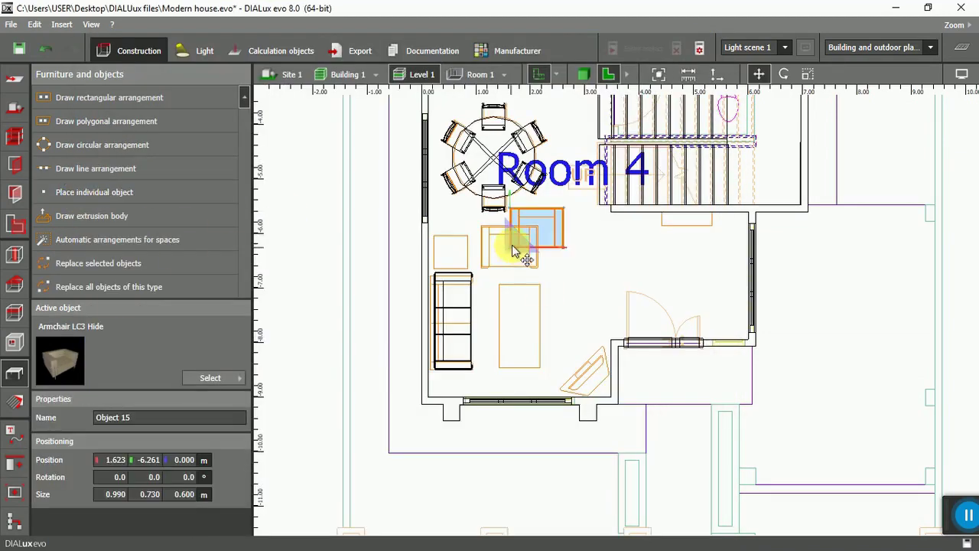
pyautogui.click(567, 305)
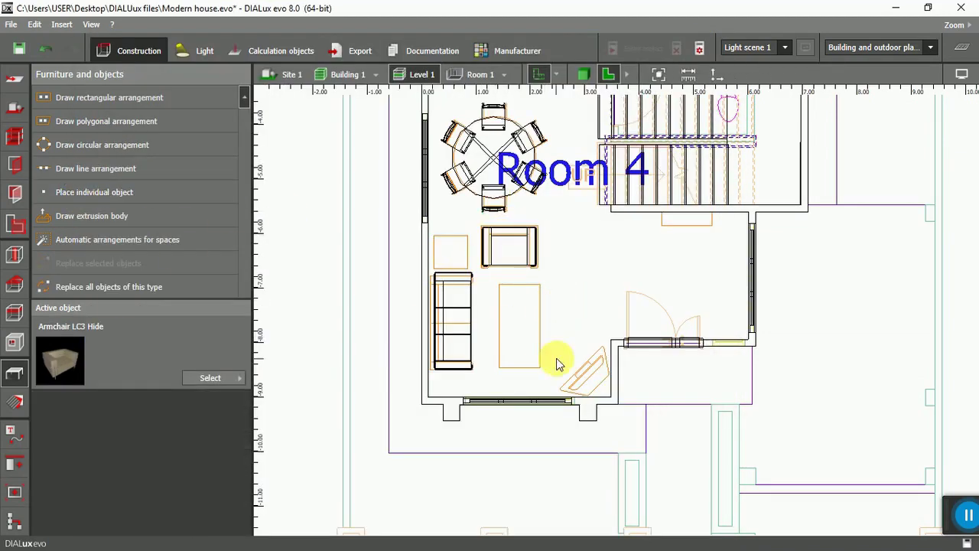
# Load the 60x90 couch table from the home furniture tables in the object catalog as the active object
pyautogui.click(230, 377)
pyautogui.click(263, 153)
pyautogui.click(235, 184)
pyautogui.scroll(-10, 374, 258)
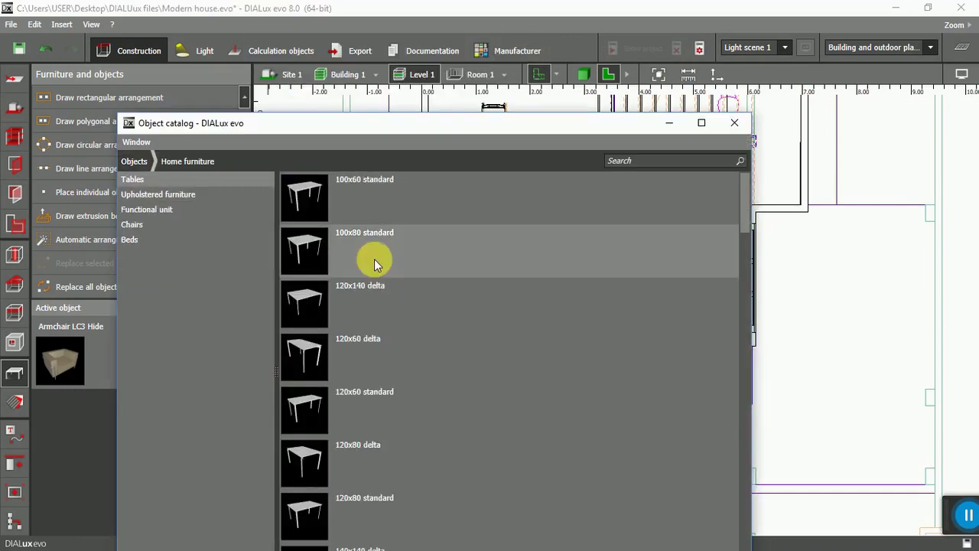
pyautogui.scroll(-4, 374, 260)
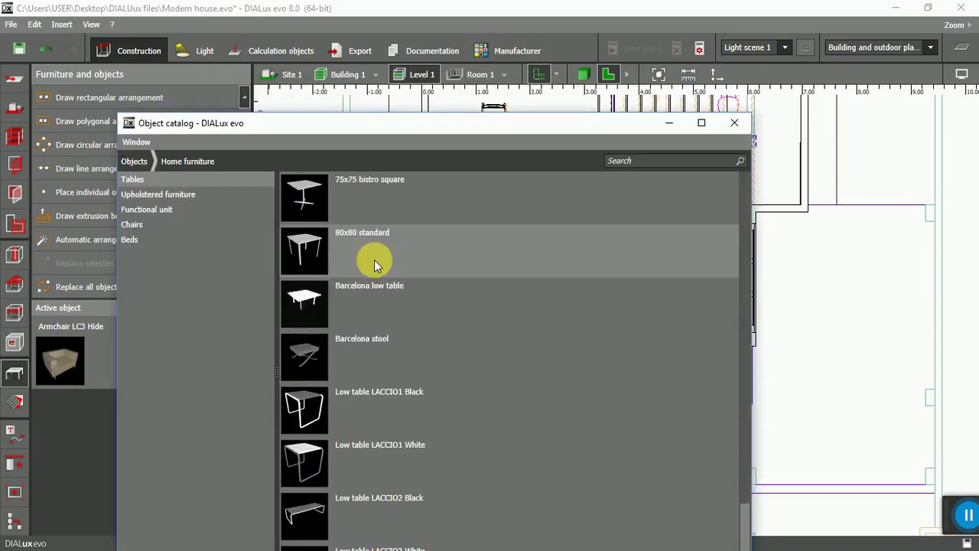
pyautogui.scroll(8, 374, 260)
pyautogui.scroll(-3, 376, 300)
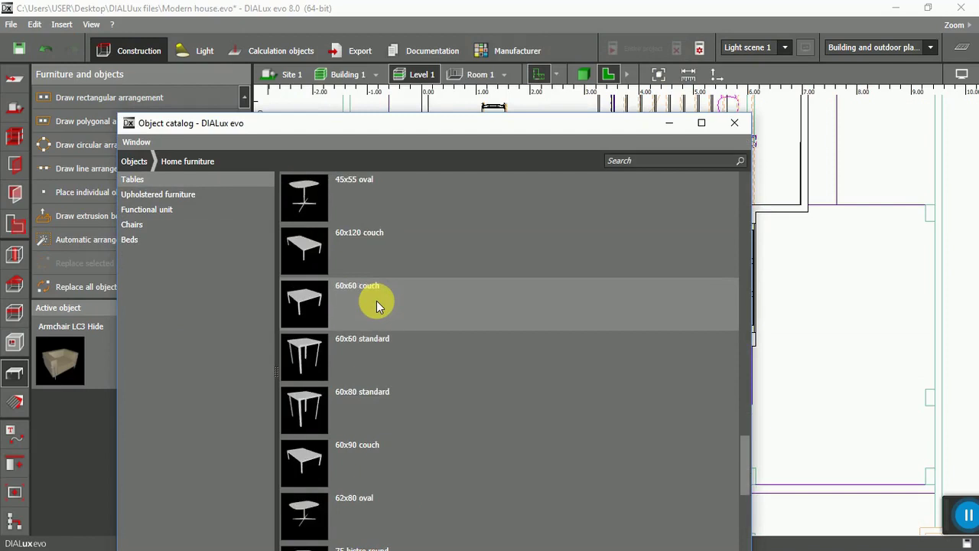
pyautogui.scroll(1, 371, 298)
pyautogui.click(314, 304)
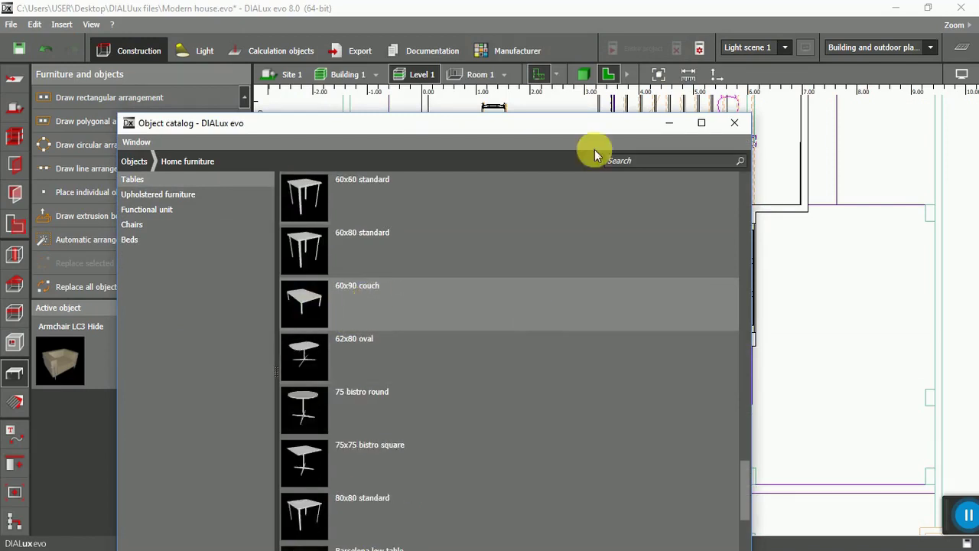
pyautogui.moveTo(591, 124); pyautogui.dragTo(551, 12)
pyautogui.click(678, 470)
pyautogui.click(695, 11)
# Place the couch table in front of the sofa and scale it to about 0.762 by 1.525 m to fill its outline
pyautogui.click(74, 192)
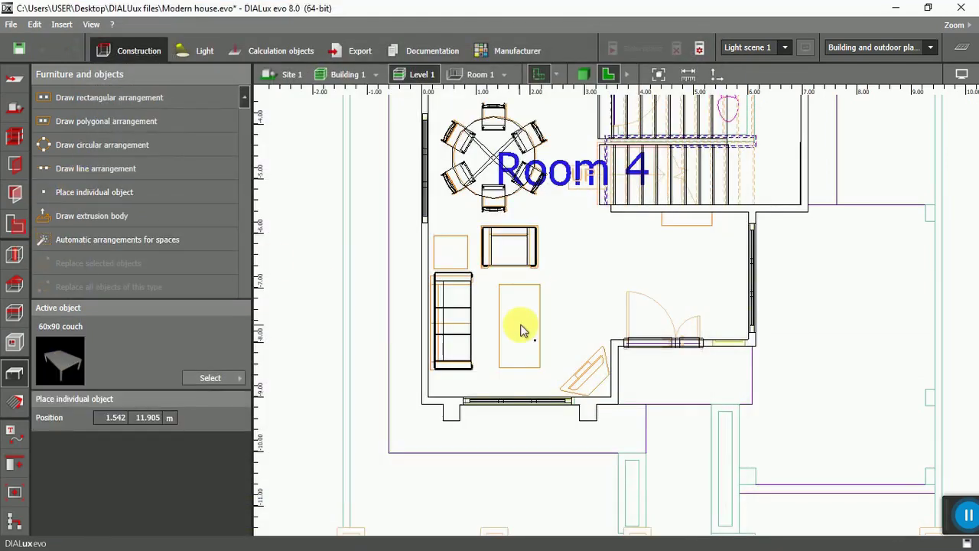
pyautogui.click(520, 327)
pyautogui.rightClick(518, 350)
pyautogui.click(530, 367)
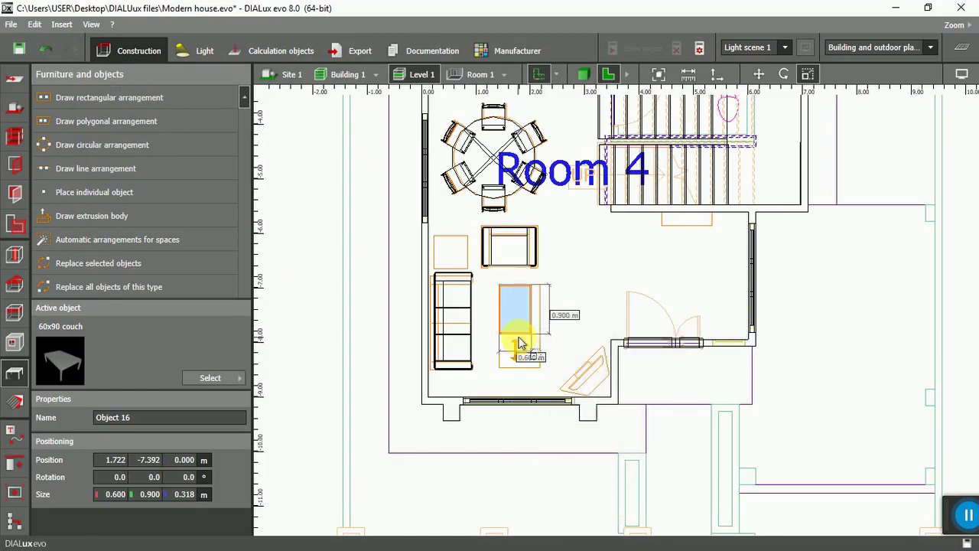
pyautogui.moveTo(536, 324); pyautogui.dragTo(546, 325)
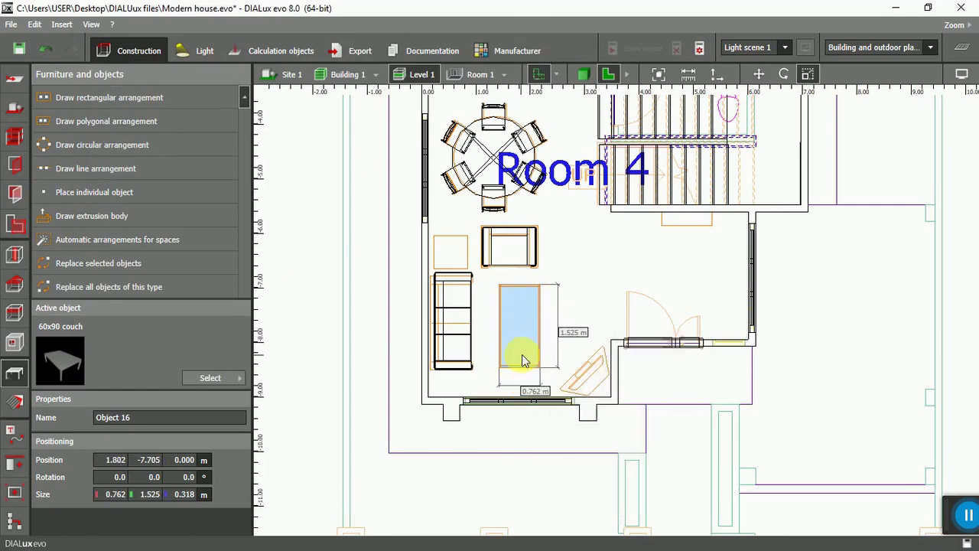
# Copy the couch table and move the copy to the square side-table outline beside the armchair
pyautogui.click(235, 379)
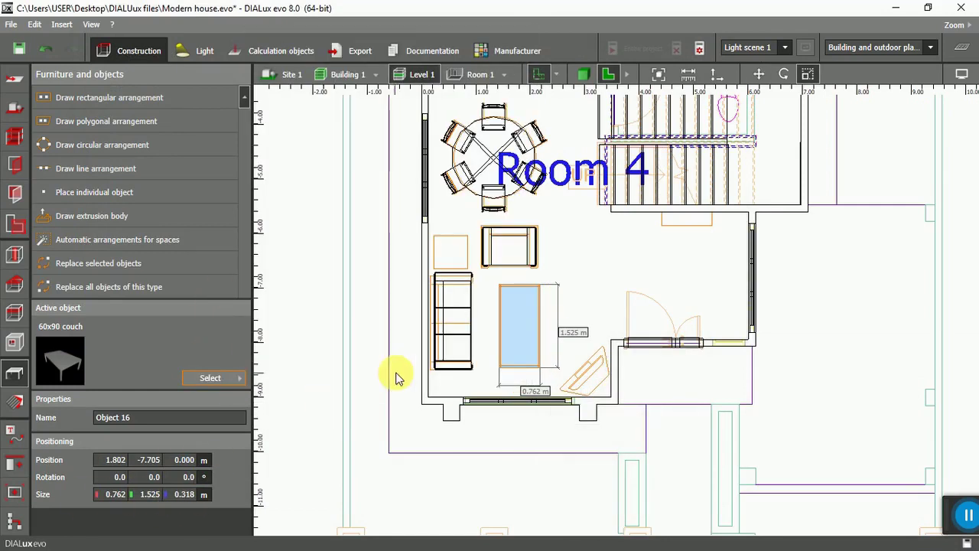
pyautogui.rightClick(517, 330)
pyautogui.rightClick(482, 312)
pyautogui.click(505, 374)
pyautogui.moveTo(523, 322); pyautogui.dragTo(459, 276)
# Scale the copied table to about 0.610 by 0.570 m and position it on the square side-table outline
pyautogui.rightClick(461, 296)
pyautogui.click(485, 337)
pyautogui.moveTo(461, 323); pyautogui.dragTo(462, 268)
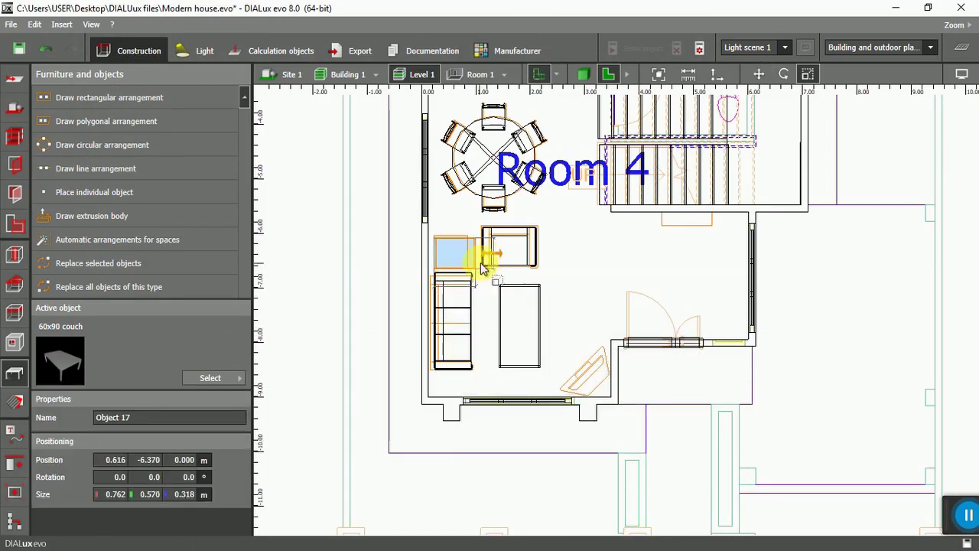
pyautogui.click(468, 270)
pyautogui.scroll(1, 451, 252)
pyautogui.rightClick(453, 253)
pyautogui.click(464, 264)
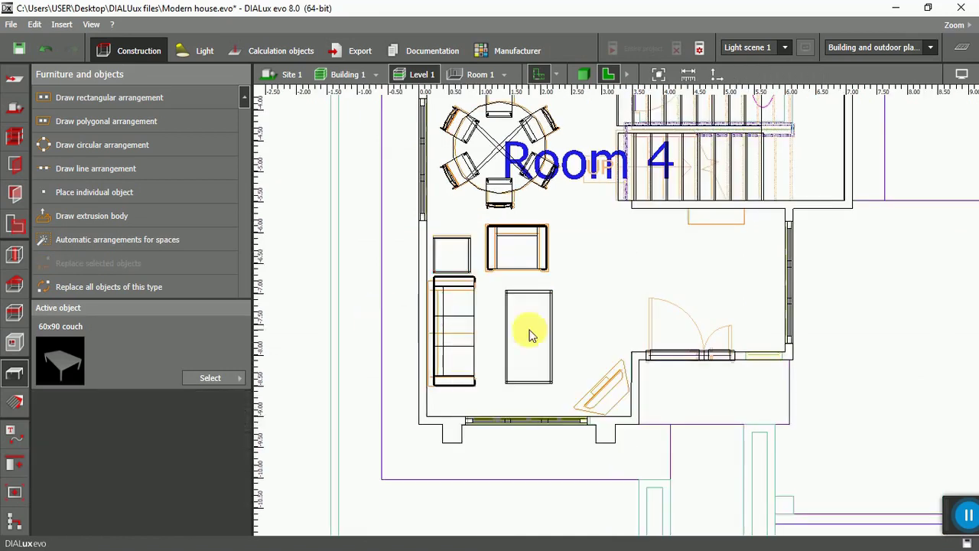
pyautogui.scroll(3, 465, 252)
pyautogui.rightClick(459, 253)
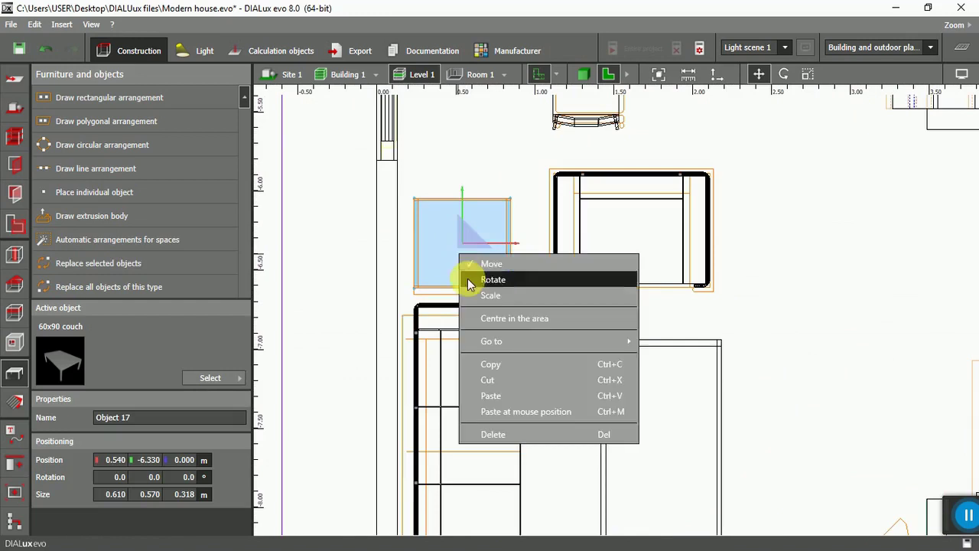
pyautogui.click(467, 280)
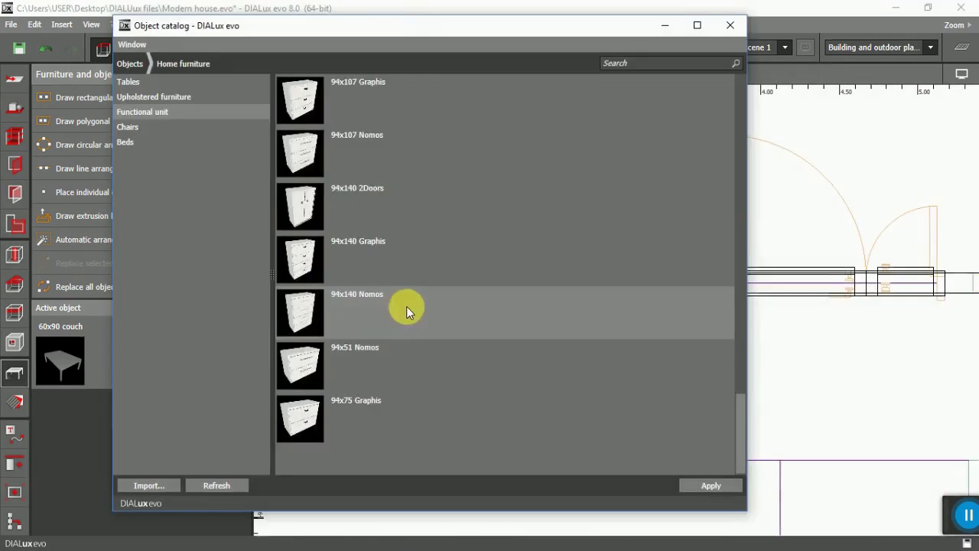
# Load the 94x140 2Doors cabinet as the active object and place one in Room 1
pyautogui.scroll(1, 406, 306)
pyautogui.click(407, 358)
pyautogui.click(711, 484)
pyautogui.scroll(-8, 415, 352)
pyautogui.scroll(5, 475, 136)
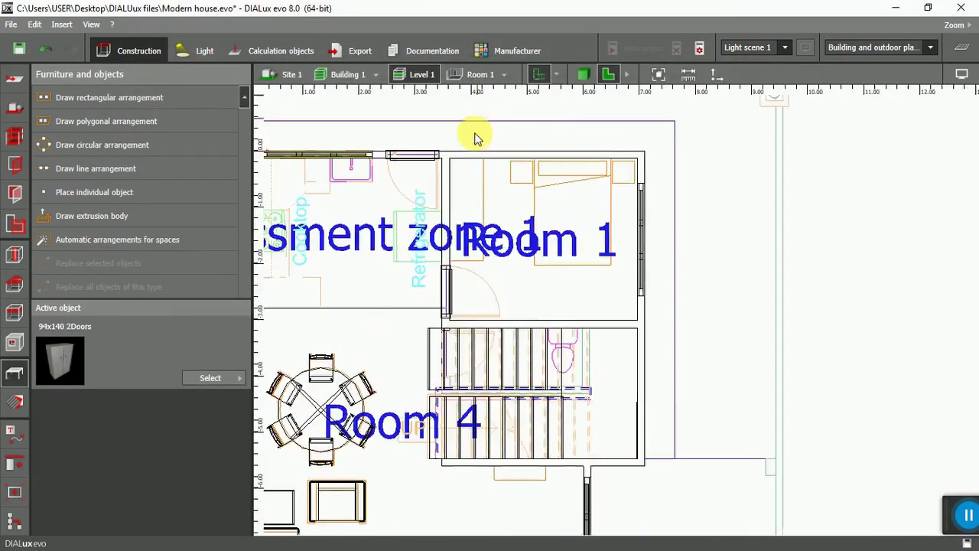
pyautogui.click(94, 192)
pyautogui.click(470, 241)
# Rotate the cabinet lengthwise along the Room 1 wall and move it to the corner of the wardrobe outline
pyautogui.rightClick(518, 264)
pyautogui.click(527, 292)
pyautogui.rightClick(486, 207)
pyautogui.moveTo(518, 242); pyautogui.dragTo(467, 223)
pyautogui.click(489, 216)
# Scale the cabinet to fill the wardrobe outline in Room 1 and check it in the 3D view
pyautogui.rightClick(467, 221)
pyautogui.click(474, 263)
pyautogui.moveTo(465, 261); pyautogui.dragTo(461, 344)
pyautogui.moveTo(485, 257); pyautogui.dragTo(503, 247)
pyautogui.click(584, 75)
pyautogui.click(927, 226)
pyautogui.moveTo(927, 226); pyautogui.dragTo(527, 241)
pyautogui.scroll(5, 706, 400)
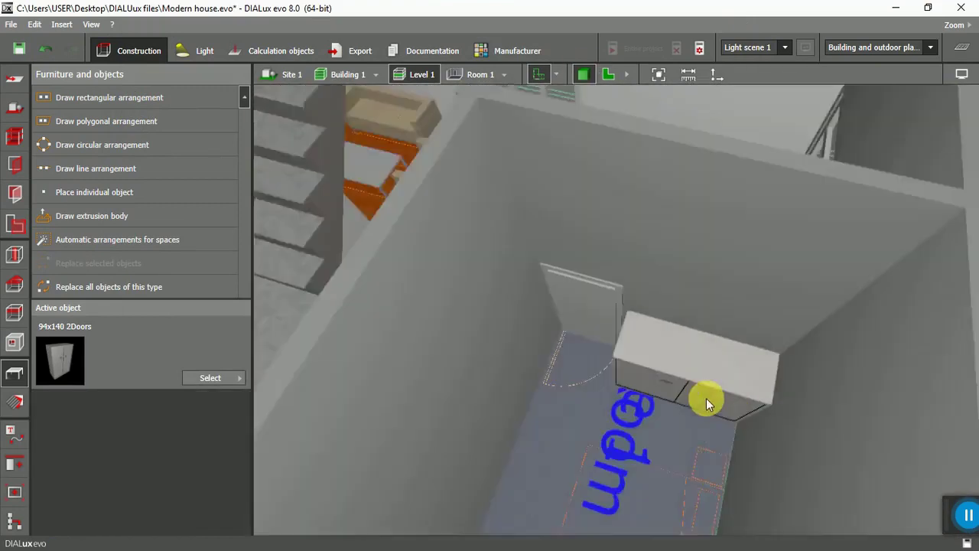
# In the floor plan, copy the living area's square side table and move the copy onto a bedside-table outline in Room 1
pyautogui.click(608, 75)
pyautogui.scroll(-3, 480, 277)
pyautogui.click(352, 453)
pyautogui.rightClick(353, 452)
pyautogui.click(386, 373)
pyautogui.rightClick(423, 449)
pyautogui.click(440, 401)
pyautogui.moveTo(350, 456); pyautogui.dragTo(511, 241)
pyautogui.scroll(5, 505, 225)
pyautogui.moveTo(548, 309); pyautogui.dragTo(529, 291)
# Duplicate the bedside table and place the copy on the outline at the other side of the bed
pyautogui.rightClick(494, 314)
pyautogui.click(527, 429)
pyautogui.moveTo(501, 346); pyautogui.dragTo(500, 307)
pyautogui.moveTo(466, 269); pyautogui.dragTo(881, 268)
pyautogui.rightClick(529, 276)
pyautogui.click(544, 304)
pyautogui.rightClick(535, 358)
pyautogui.click(544, 413)
pyautogui.click(549, 348)
pyautogui.scroll(-3, 560, 314)
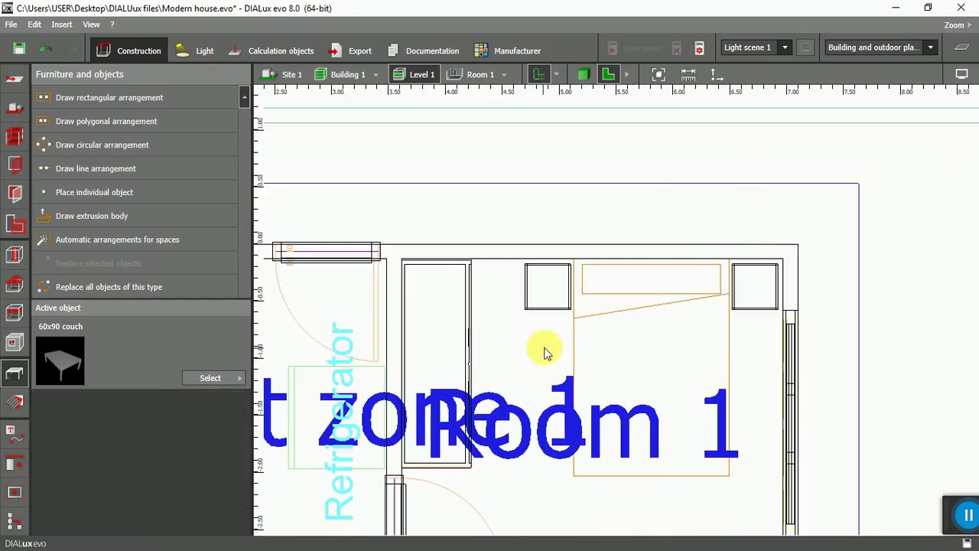
# Load a double bed from the object catalog and place it in Room 1
pyautogui.click(214, 378)
pyautogui.click(175, 86)
pyautogui.click(126, 146)
pyautogui.click(285, 158)
pyautogui.click(621, 489)
pyautogui.click(641, 30)
pyautogui.click(94, 192)
pyautogui.click(649, 347)
# Rotate, move and scale the bed to fit the bed outline between the two bedside tables
pyautogui.scroll(-2, 695, 253)
pyautogui.rightClick(739, 217)
pyautogui.click(757, 242)
pyautogui.moveTo(753, 323); pyautogui.dragTo(663, 428)
pyautogui.rightClick(698, 400)
pyautogui.click(728, 219)
pyautogui.moveTo(664, 339); pyautogui.dragTo(619, 263)
pyautogui.rightClick(712, 374)
pyautogui.click(745, 226)
pyautogui.moveTo(800, 350); pyautogui.dragTo(736, 345)
pyautogui.click(623, 457)
# Load American cherry2 wood-32 from the indoor floor wood textures and apply it to the Room 1 wardrobe in 3D
pyautogui.scroll(-3, 625, 344)
pyautogui.click(584, 74)
pyautogui.moveTo(587, 192); pyautogui.dragTo(360, 260)
pyautogui.click(14, 401)
pyautogui.click(198, 347)
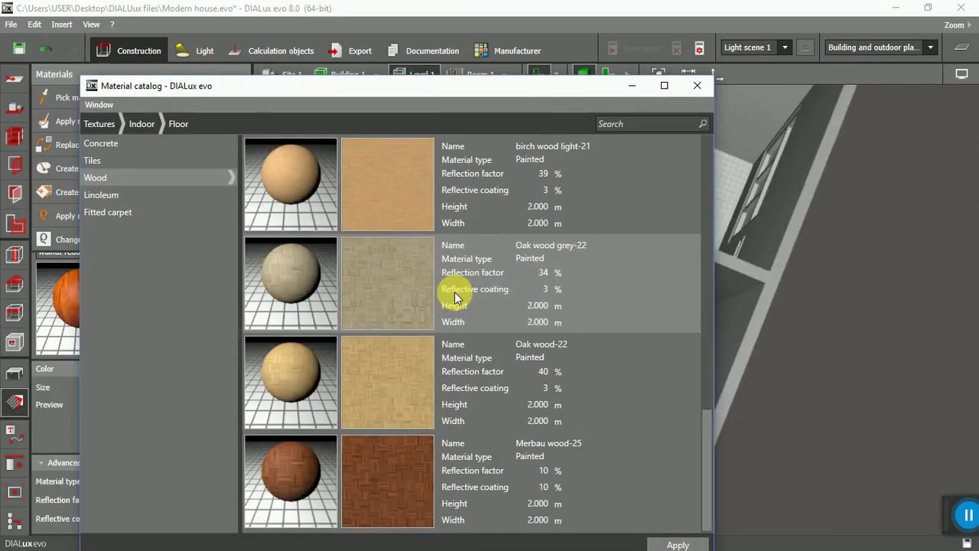
pyautogui.scroll(5, 454, 291)
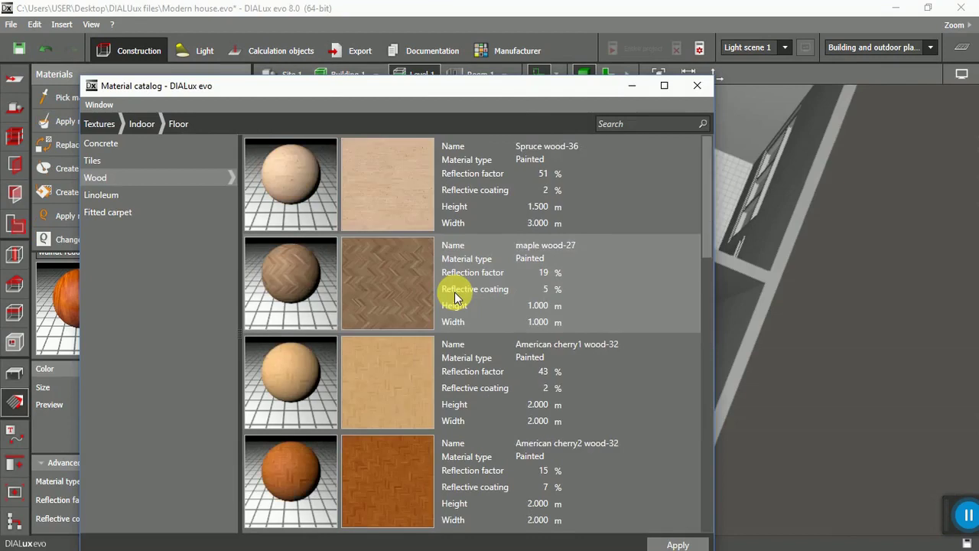
pyautogui.click(381, 191)
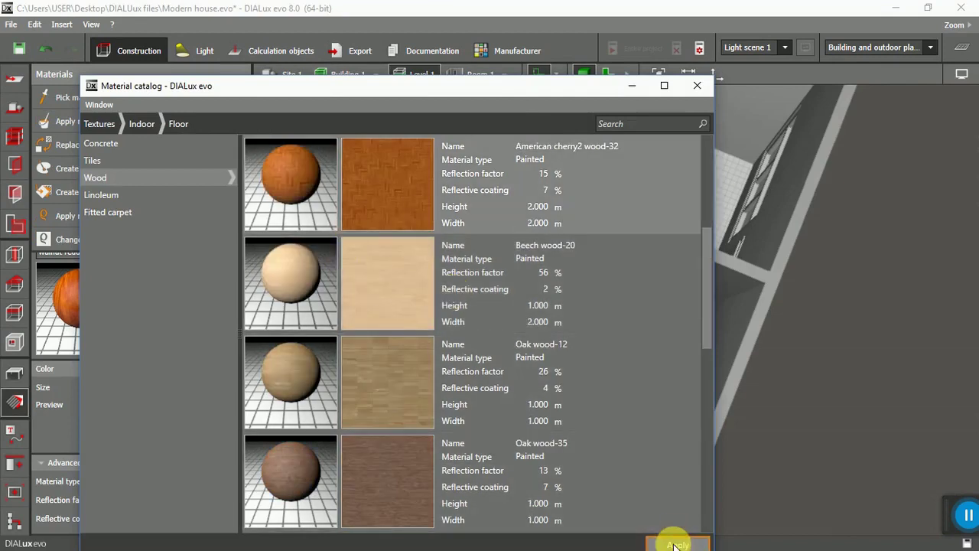
pyautogui.click(675, 545)
pyautogui.click(697, 85)
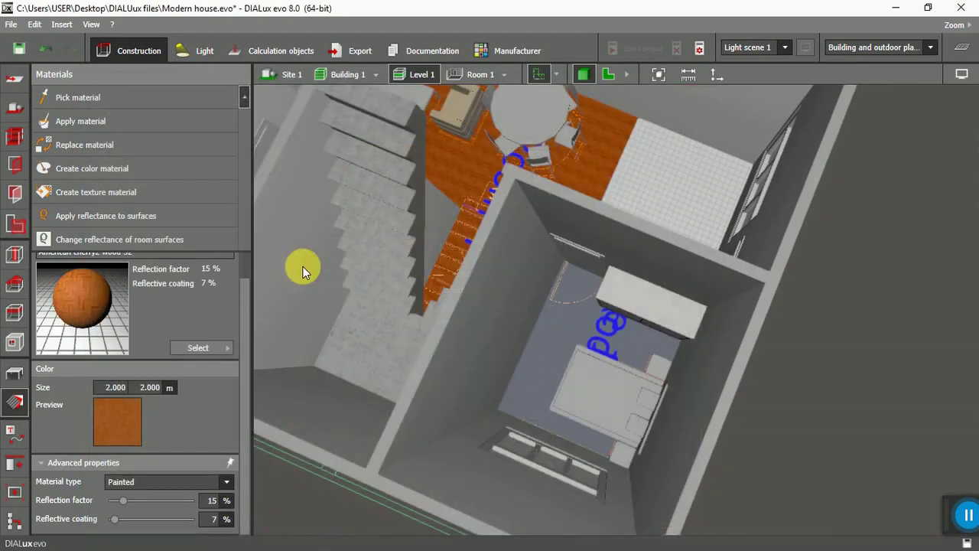
pyautogui.click(627, 294)
pyautogui.moveTo(627, 293); pyautogui.dragTo(571, 315, button='right')
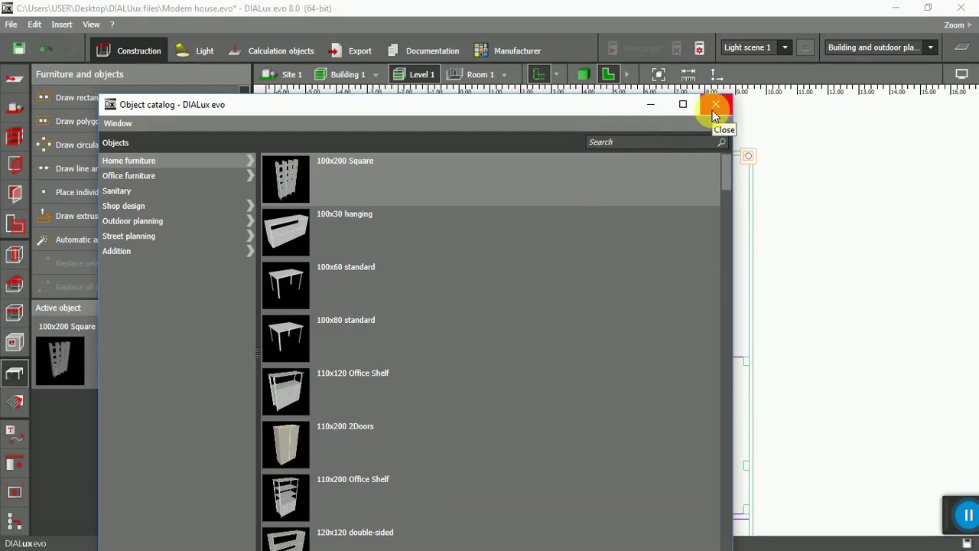
# Place a 100x200 Square shelf in Room 4 and move it against the staircase wall at the shelf outline
pyautogui.click(712, 110)
pyautogui.click(94, 192)
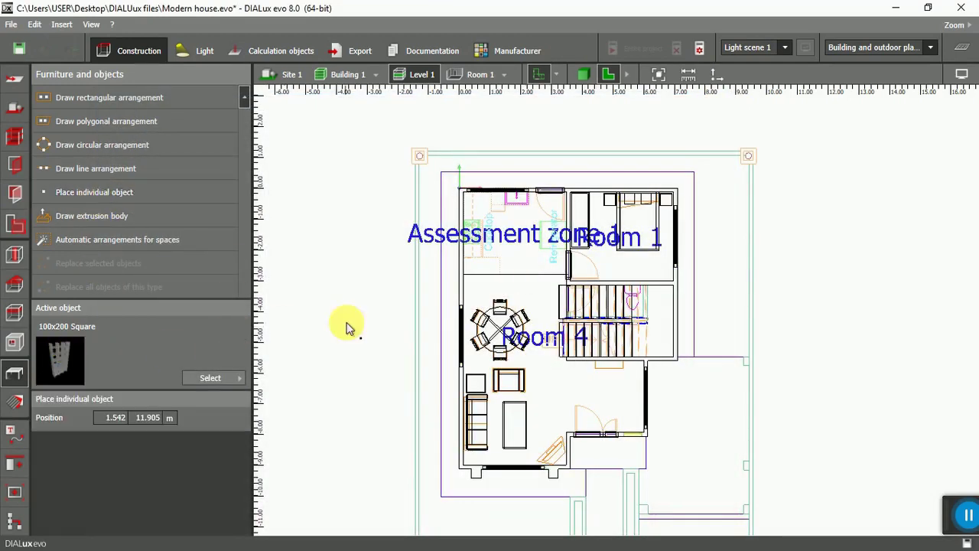
pyautogui.scroll(3, 612, 363)
pyautogui.scroll(2, 612, 368)
pyautogui.click(611, 370)
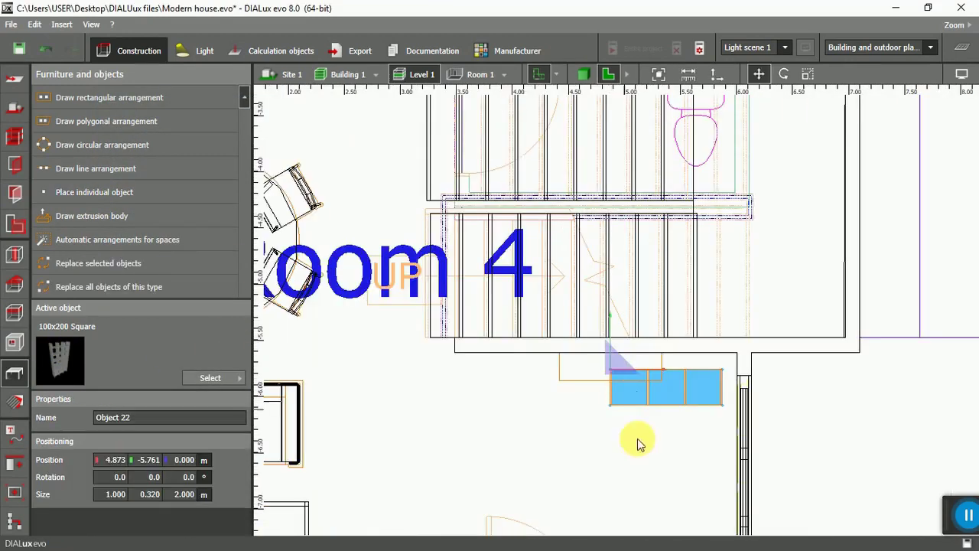
pyautogui.moveTo(670, 399); pyautogui.dragTo(558, 345)
# Scale the shelf to about 0.936 m wide and 0.253 m deep to match its outline
pyautogui.rightClick(563, 372)
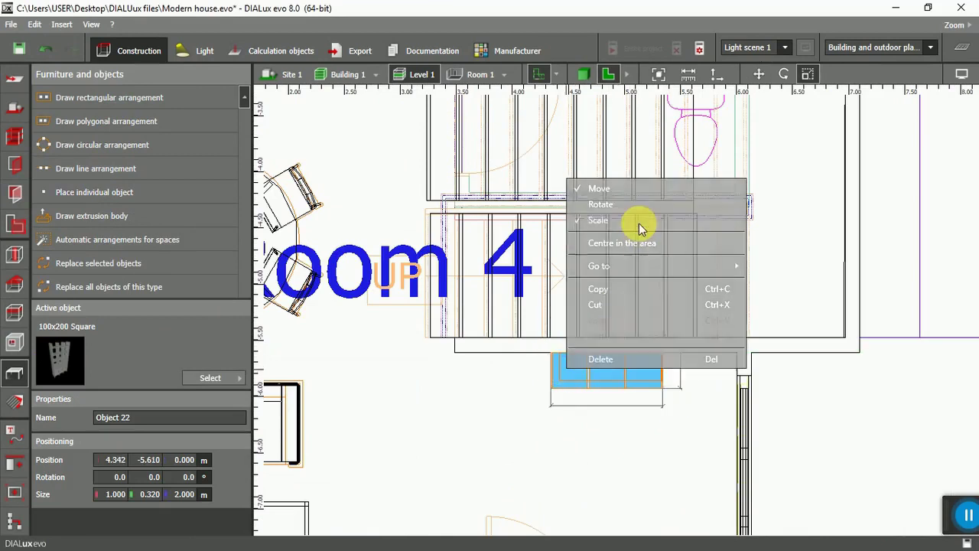
pyautogui.click(638, 223)
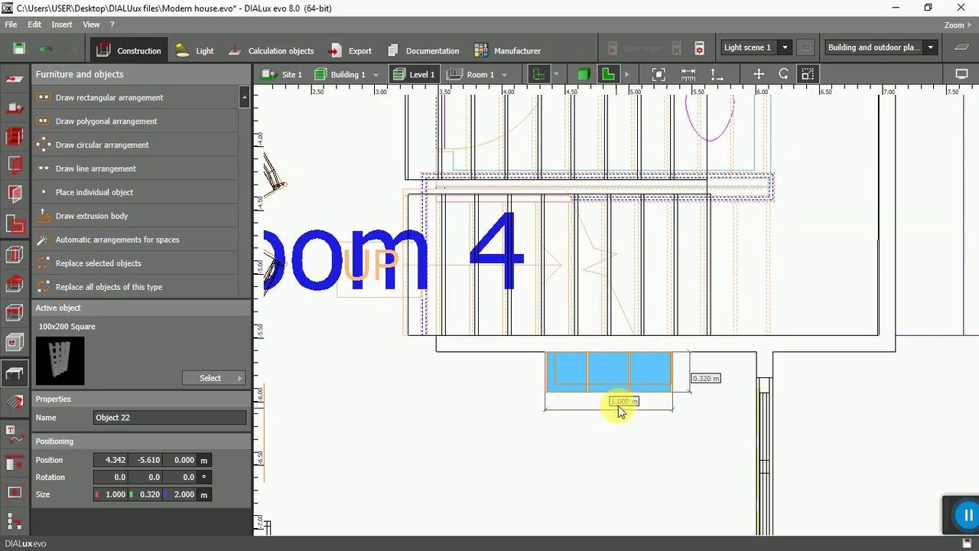
pyautogui.moveTo(616, 391); pyautogui.dragTo(615, 382)
pyautogui.moveTo(546, 367); pyautogui.dragTo(554, 369)
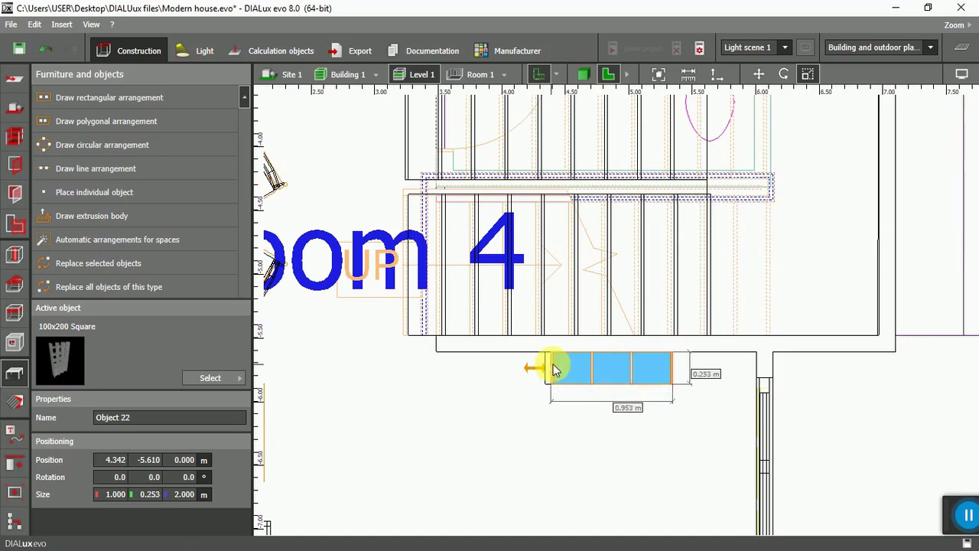
# Examine the resized shelf and the furnished living area in the 3D view
pyautogui.click(583, 74)
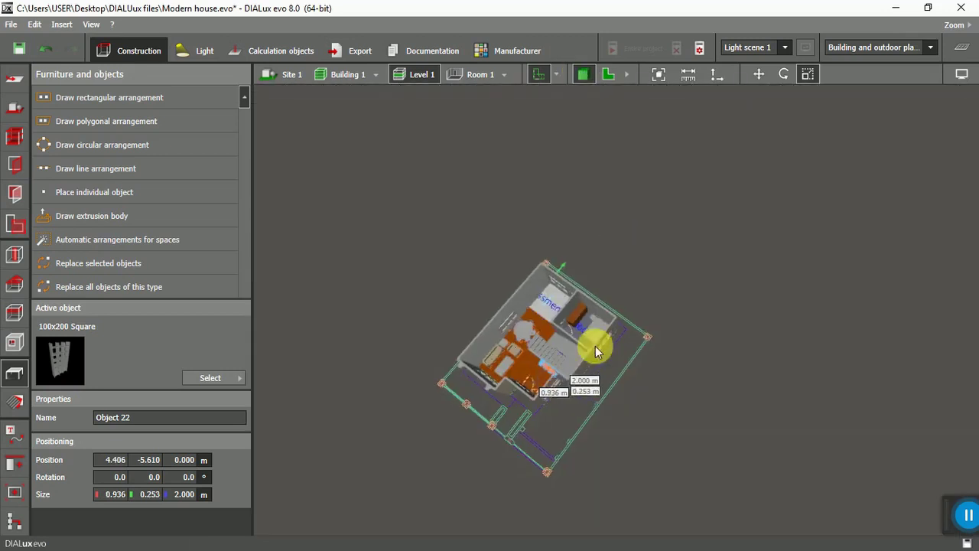
pyautogui.scroll(5, 541, 407)
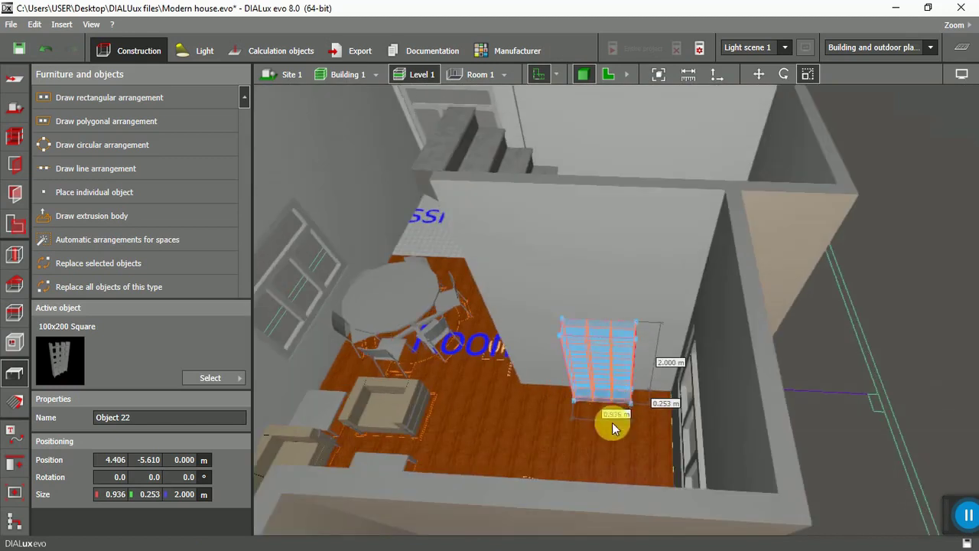
pyautogui.click(826, 377)
pyautogui.scroll(4, 638, 422)
pyautogui.moveTo(585, 422)
pyautogui.mouseDown(button='right')
pyautogui.moveTo(574, 417)
pyautogui.moveTo(578, 434)
pyautogui.mouseUp(button='right')
pyautogui.scroll(-3, 568, 368)
pyautogui.scroll(-3, 585, 289)
pyautogui.scroll(5, 531, 329)
pyautogui.scroll(-1, 600, 335)
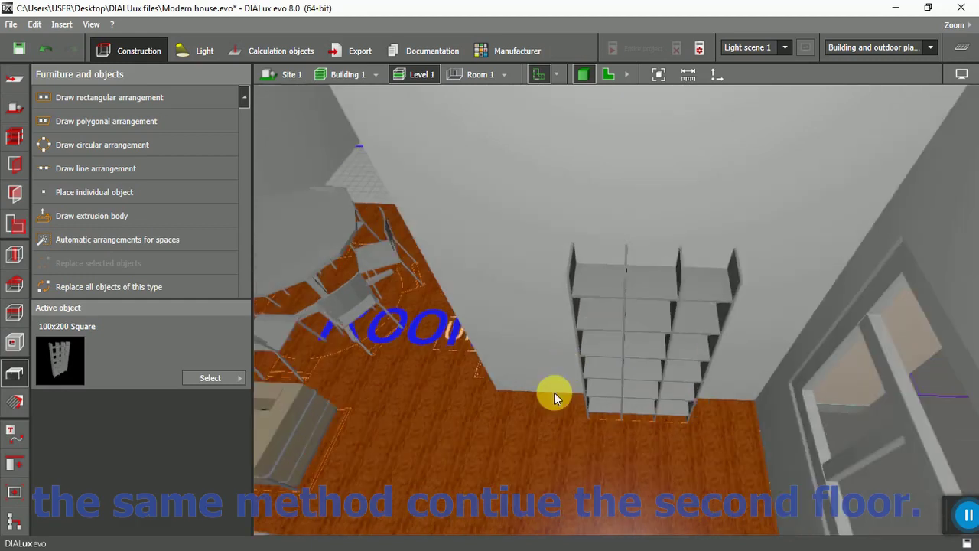
# Apply the American cherry2 wood-32 material to the shelf against the staircase wall
pyautogui.click(15, 403)
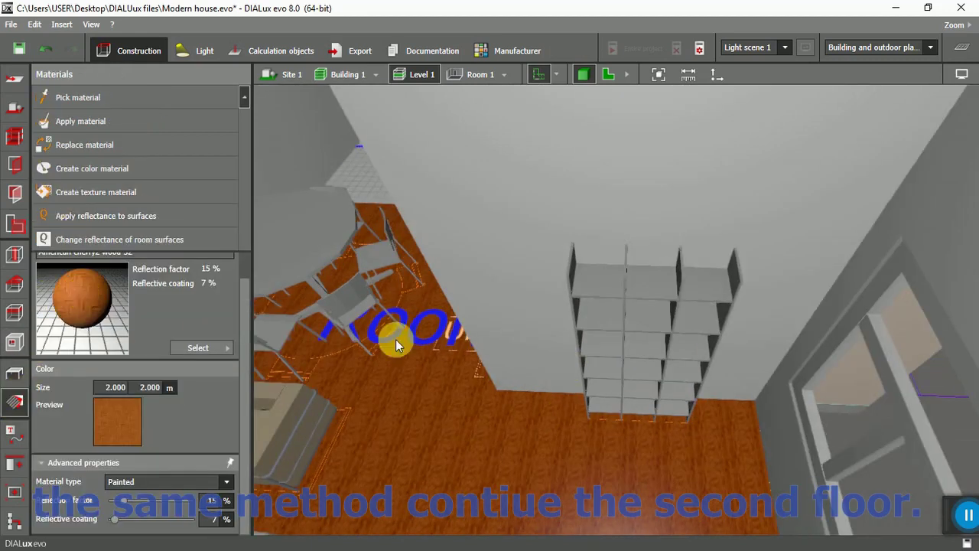
pyautogui.click(675, 331)
pyautogui.click(596, 415)
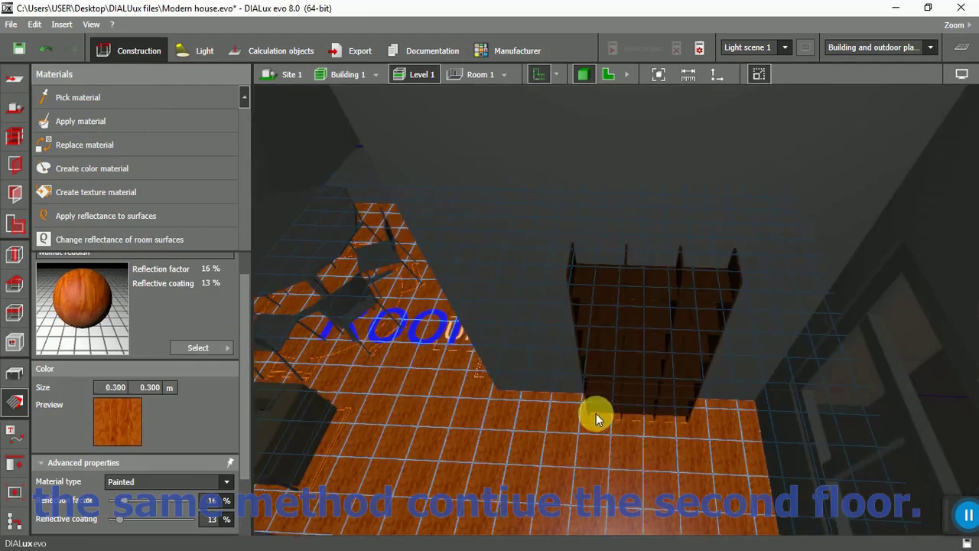